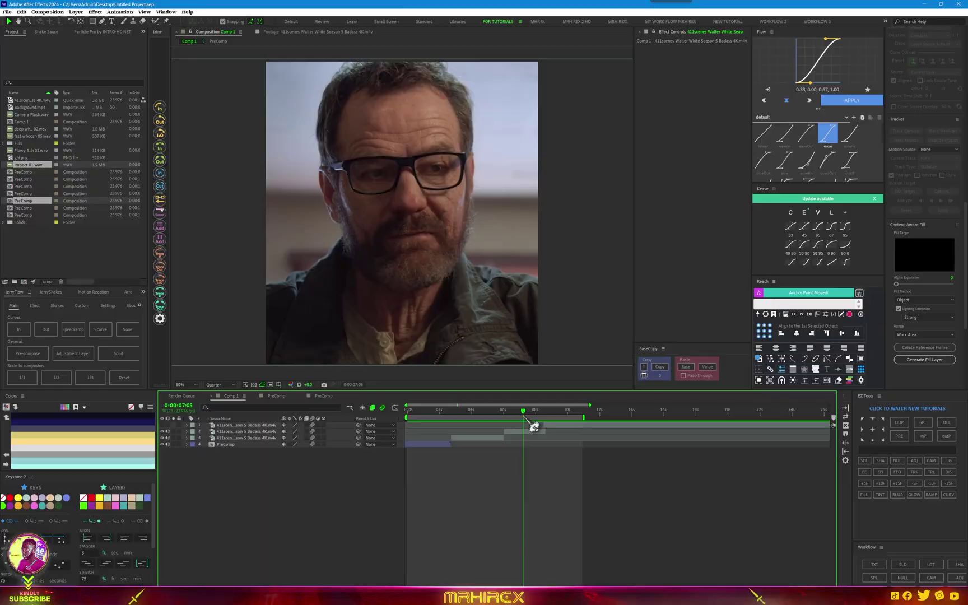
# Step: Move the Comp 1 playhead back to about 0:00:06:15 on the Walter White close-up
pyautogui.moveTo(534, 427); pyautogui.dragTo(524, 441)
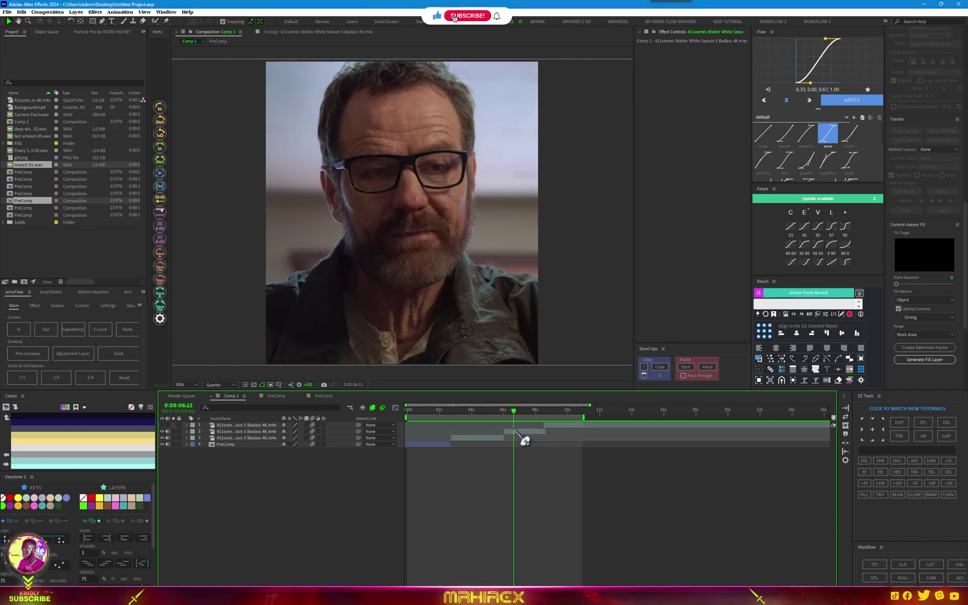
# Step: Pre-compose the Walter White close-up layer, moving all attributes into the new composition
pyautogui.click(515, 432)
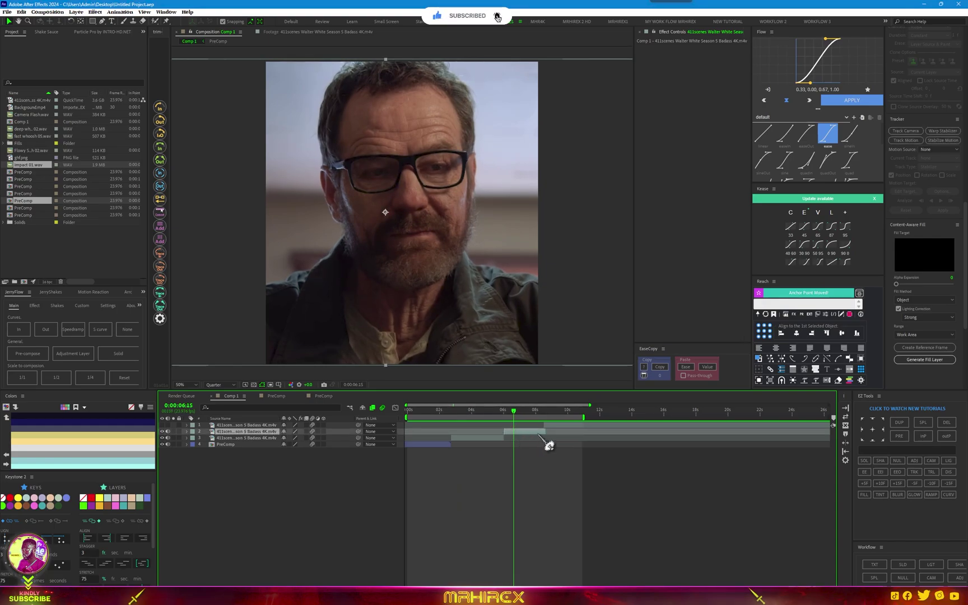
pyautogui.rightClick(523, 435)
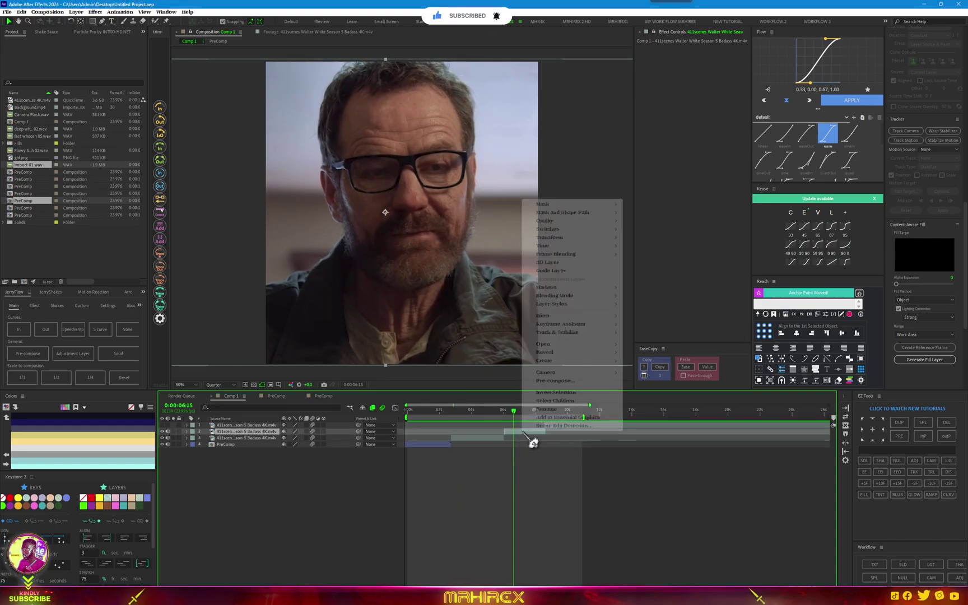
pyautogui.click(555, 401)
pyautogui.click(449, 307)
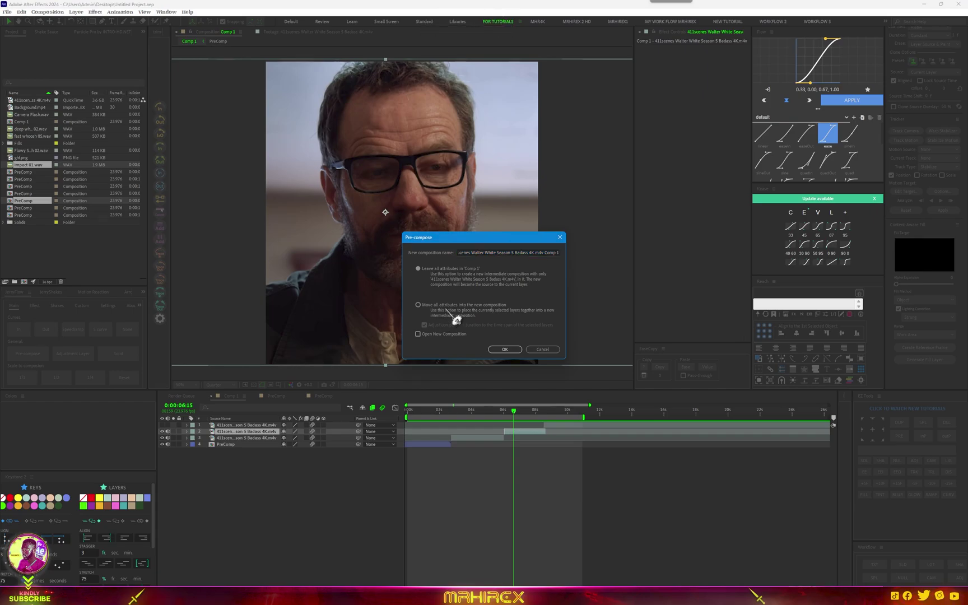
pyautogui.click(502, 351)
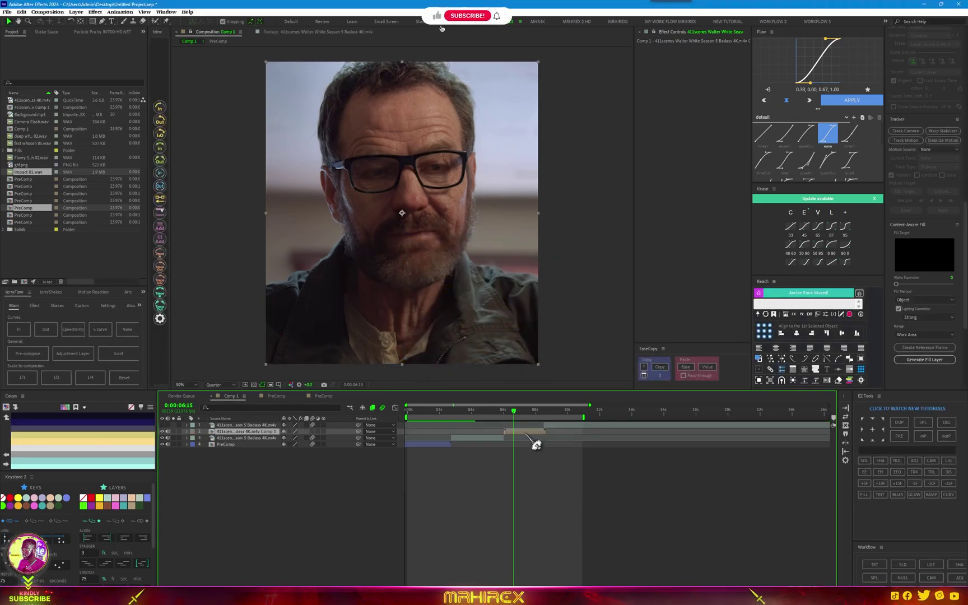
# Step: Inside the precomp, scale the footage down so black bars show above and below
pyautogui.doubleClick(525, 433)
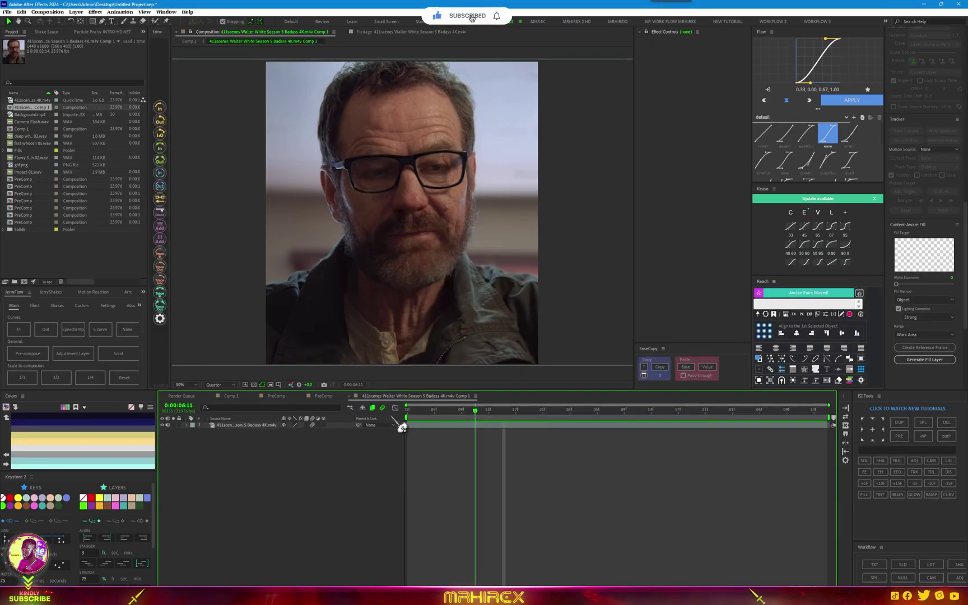
pyautogui.moveTo(513, 420); pyautogui.dragTo(430, 429)
pyautogui.click(405, 289)
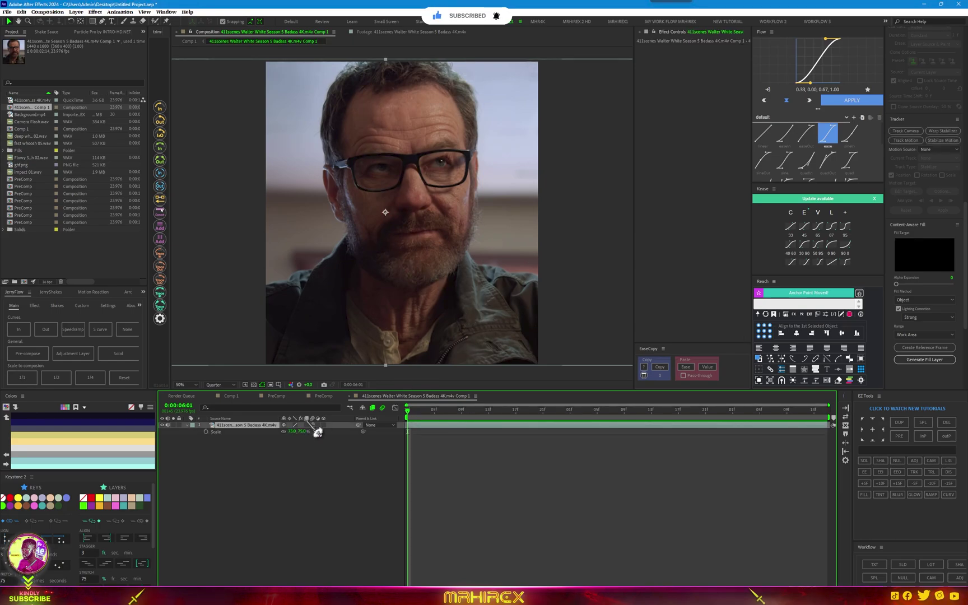
pyautogui.moveTo(302, 431); pyautogui.dragTo(280, 432)
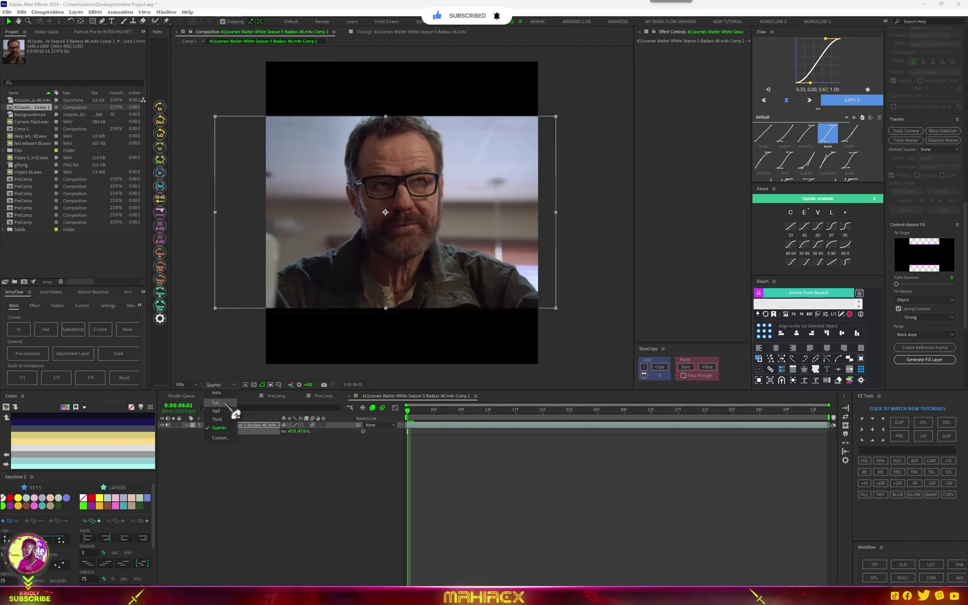
# Step: At Full resolution, paint Walter's head and torso with the Roto Brush in the Layer panel
pyautogui.click(433, 436)
pyautogui.doubleClick(423, 426)
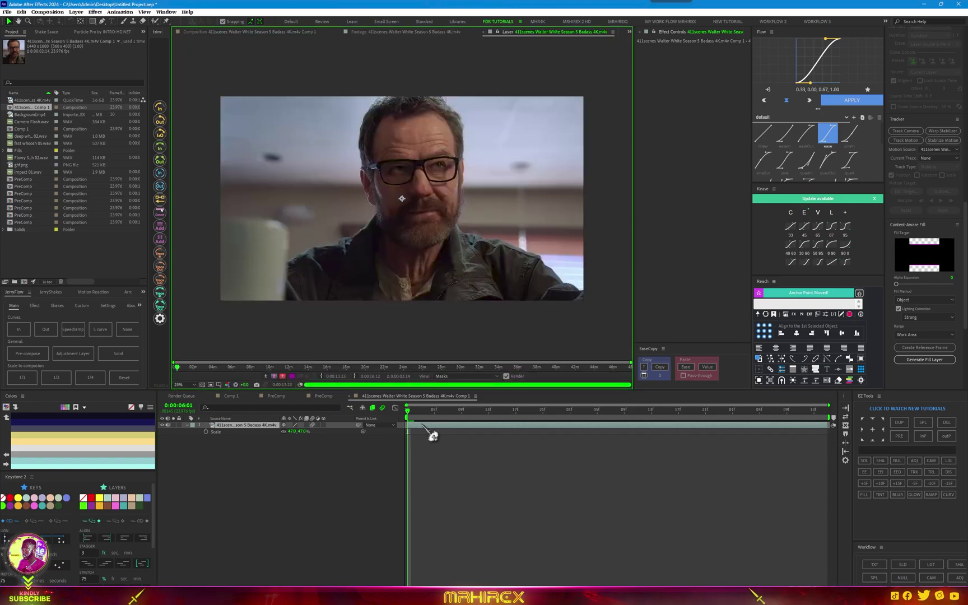
pyautogui.click(155, 21)
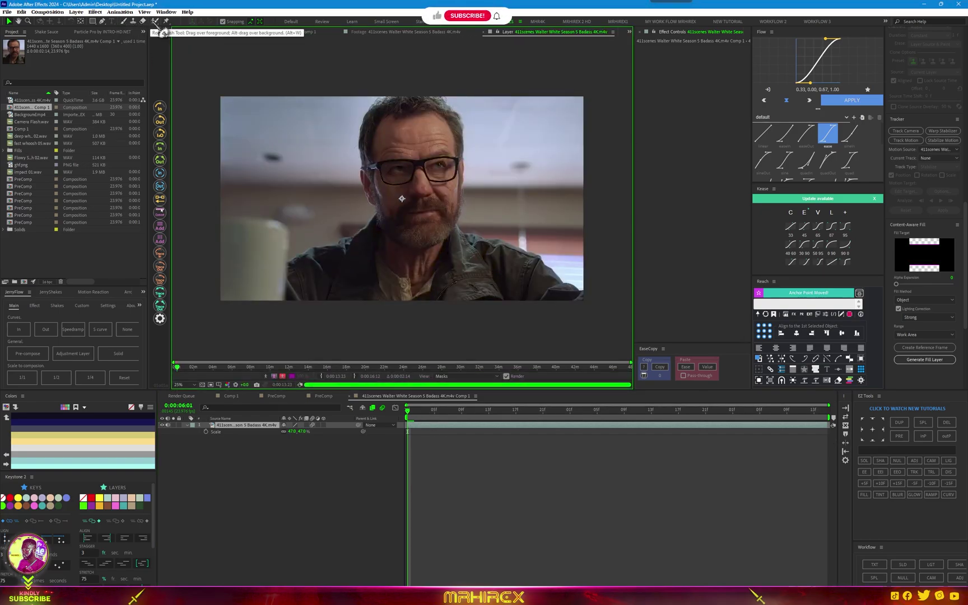
pyautogui.click(401, 198)
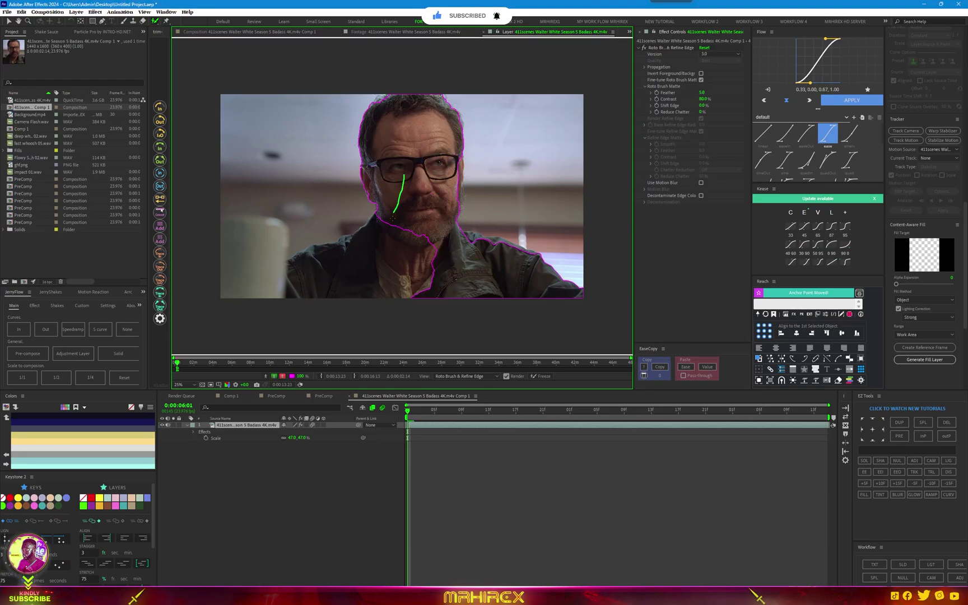
pyautogui.moveTo(515, 268); pyautogui.dragTo(375, 235)
# Step: Extend the selection to the top of Walter's head, freeze the matte, and return to Comp 1
pyautogui.scroll(2, 404, 122)
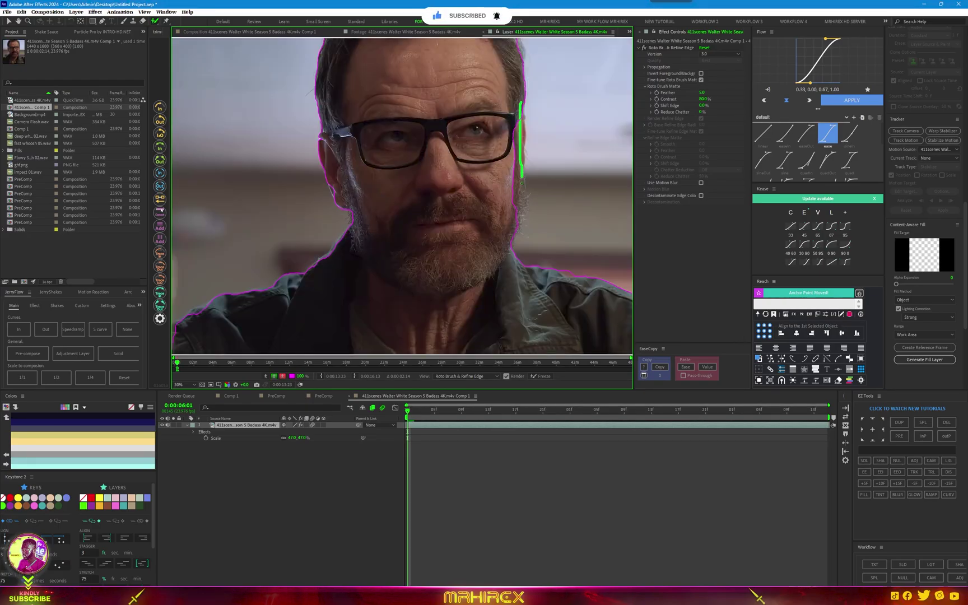
pyautogui.scroll(-2, 404, 123)
pyautogui.scroll(2, 404, 123)
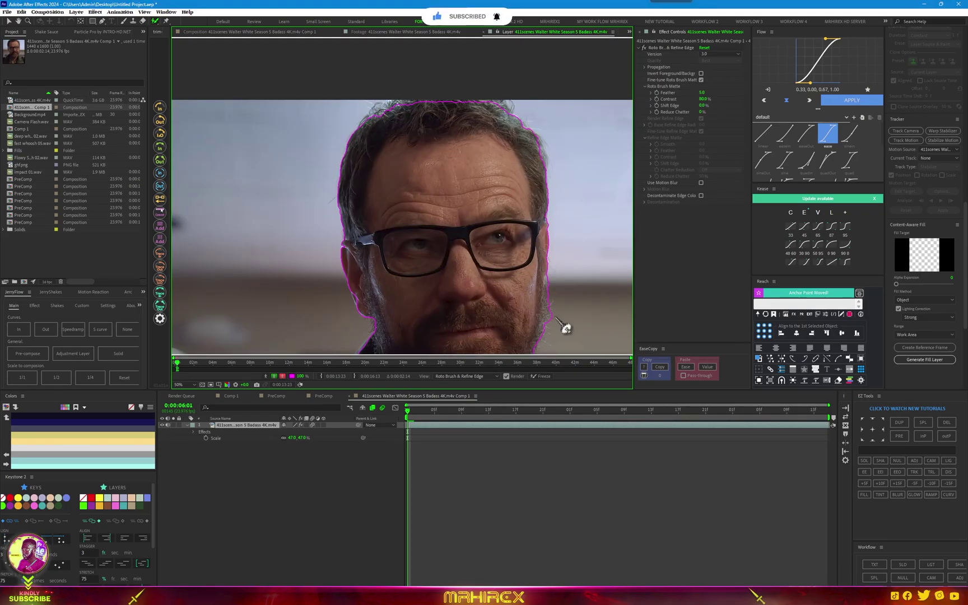
pyautogui.moveTo(566, 328); pyautogui.dragTo(502, 205)
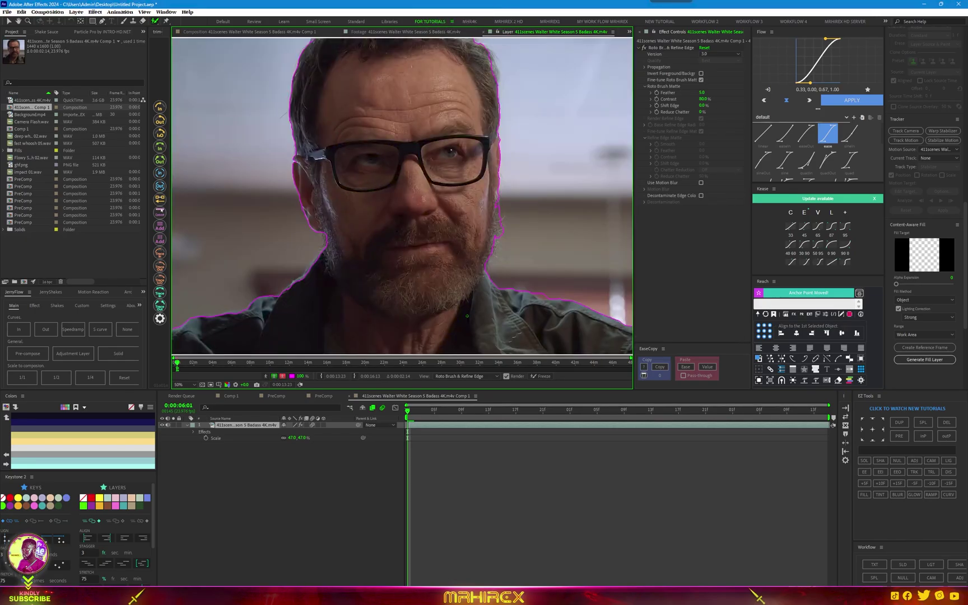
pyautogui.click(542, 376)
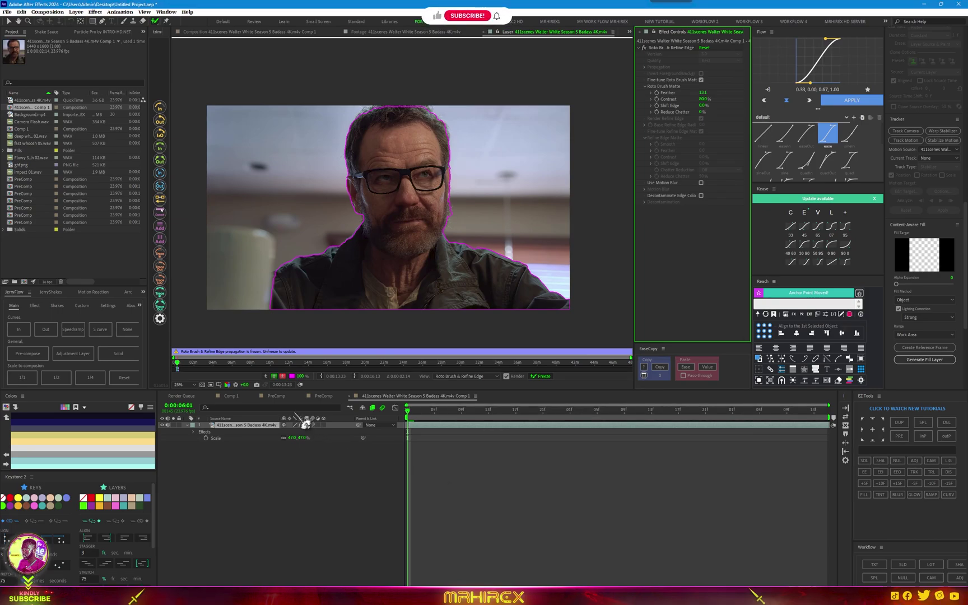
pyautogui.click(235, 396)
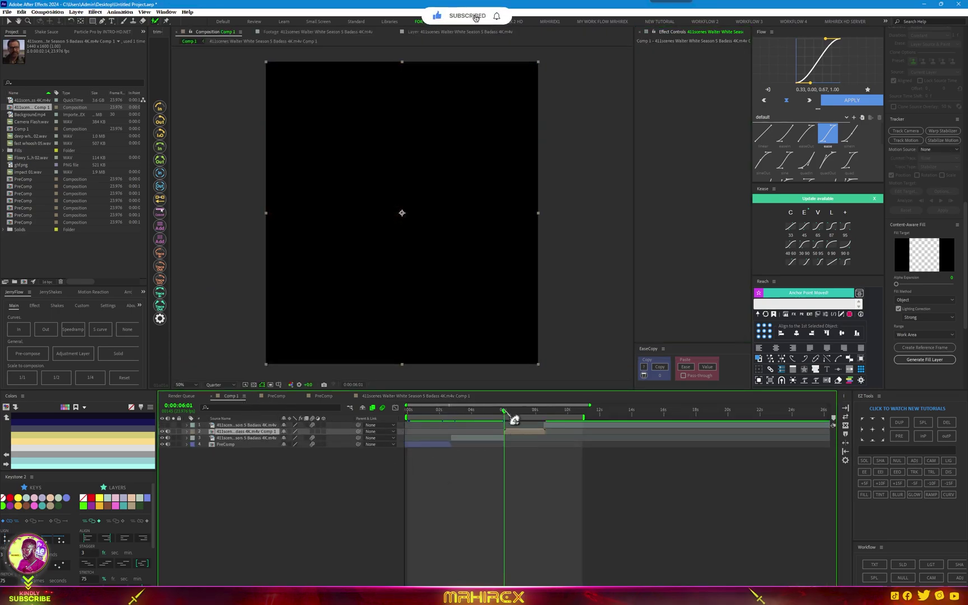
# Step: Scale the cut-out Walter layer up to about 167% and check frames around the 6-second cut
pyautogui.moveTo(514, 420)
pyautogui.mouseDown()
pyautogui.moveTo(532, 422)
pyautogui.moveTo(530, 432)
pyautogui.mouseUp()
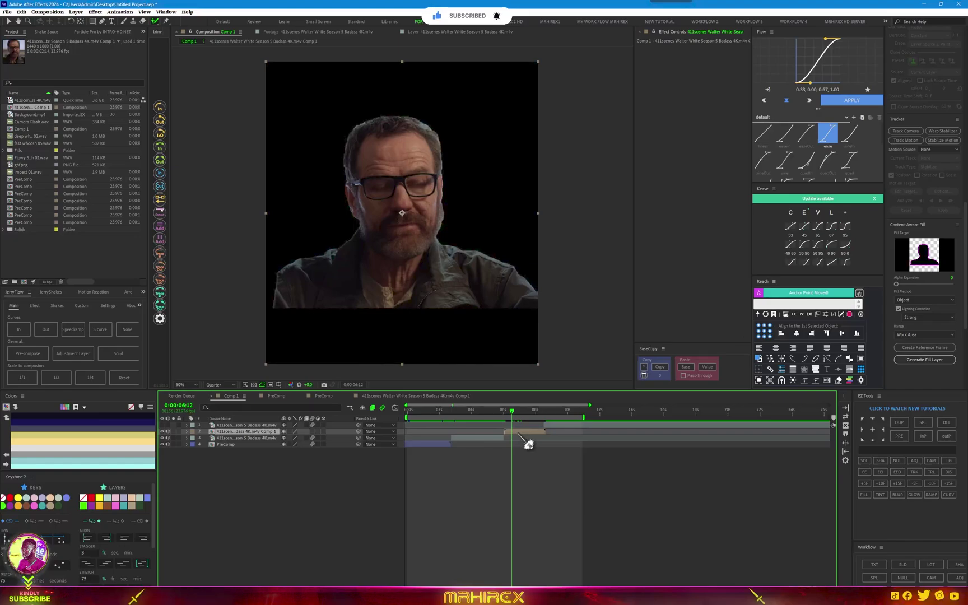
pyautogui.press('s')
pyautogui.moveTo(303, 438); pyautogui.dragTo(321, 432)
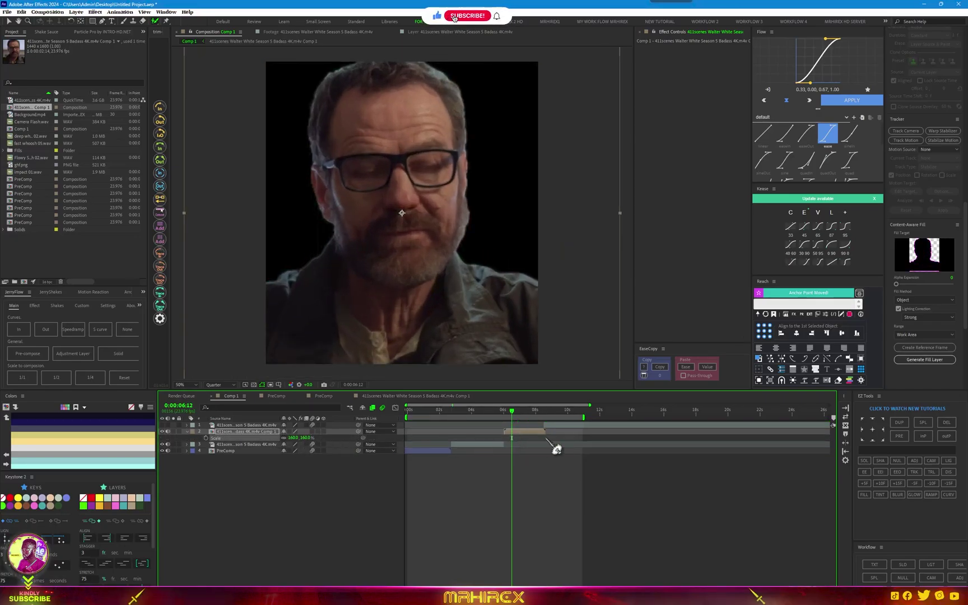
pyautogui.moveTo(528, 422)
pyautogui.mouseDown()
pyautogui.moveTo(493, 427)
pyautogui.moveTo(542, 419)
pyautogui.moveTo(524, 424)
pyautogui.mouseUp()
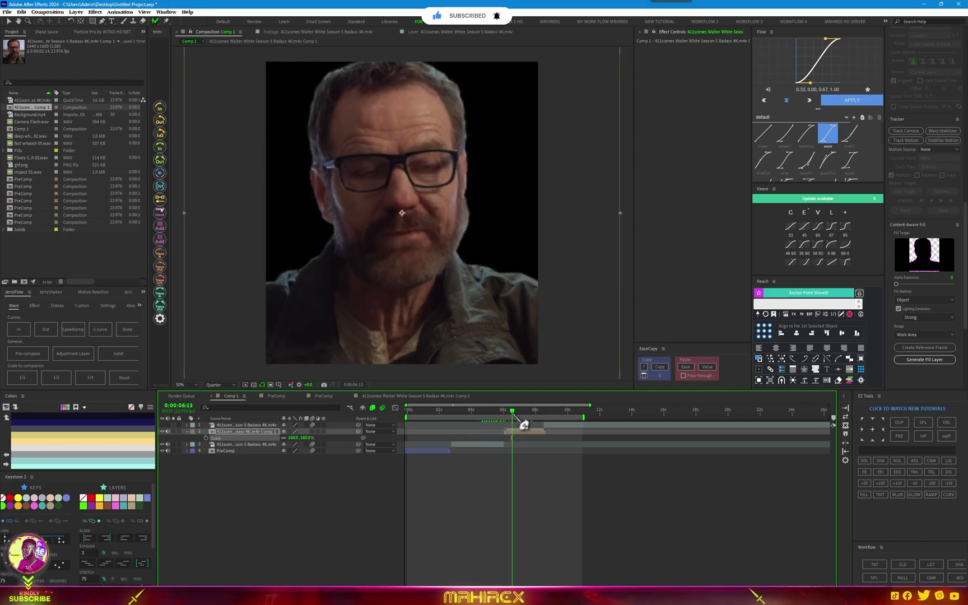
pyautogui.click(325, 444)
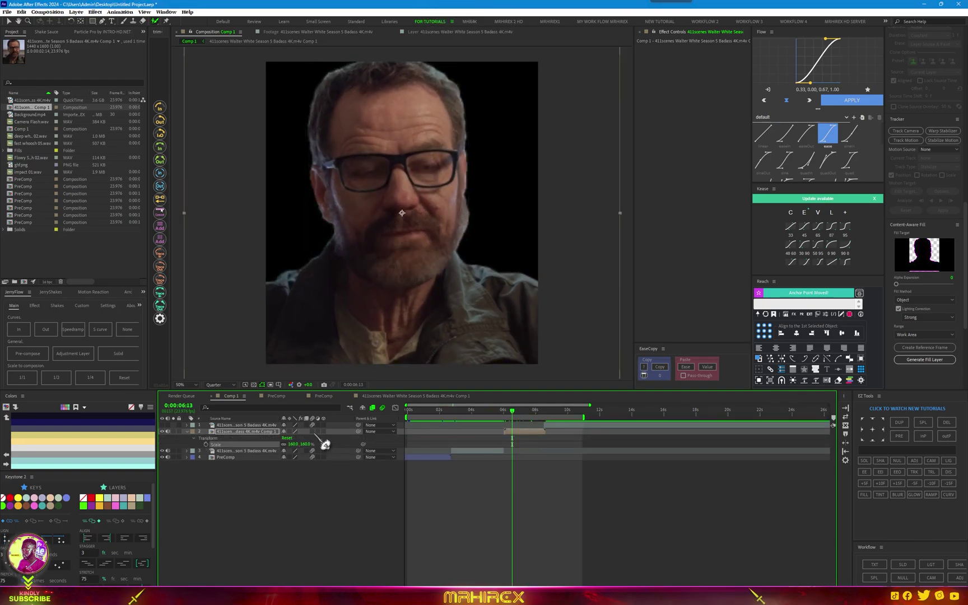
pyautogui.press('pagedown')
pyautogui.press('pagedown')
pyautogui.press('pagedown')
pyautogui.press('pagedown')
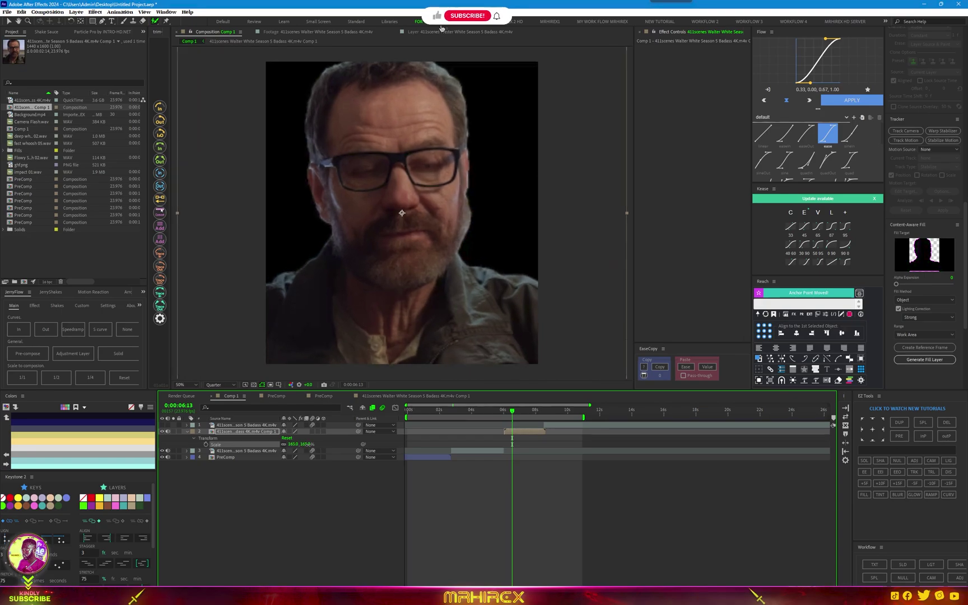
pyautogui.scroll(-2, 429, 265)
pyautogui.moveTo(528, 425); pyautogui.dragTo(493, 421)
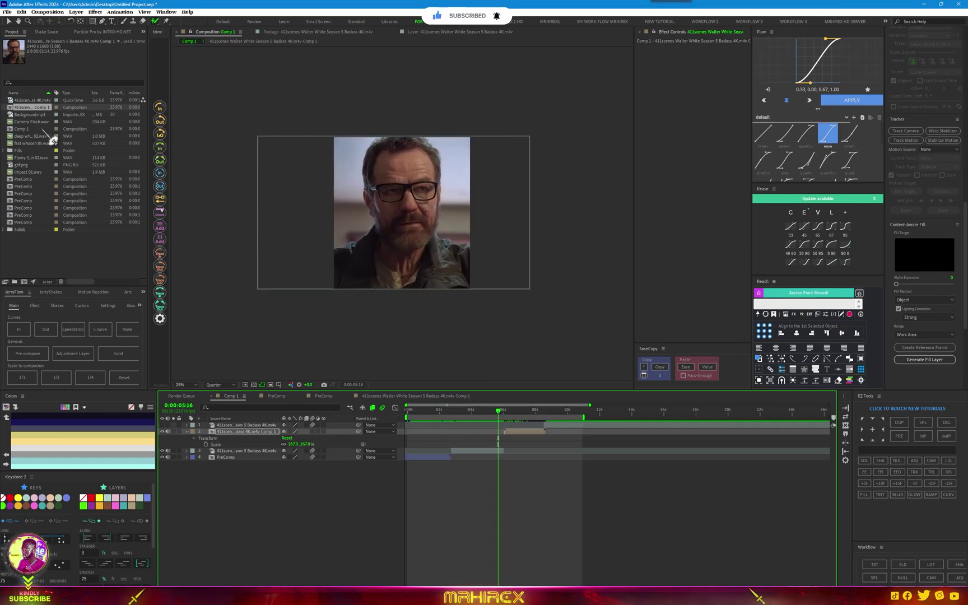
# Step: Add ghf.png as a new layer, shift it later, and zoom the timeline in at the cut
pyautogui.moveTo(22, 165); pyautogui.dragTo(499, 451)
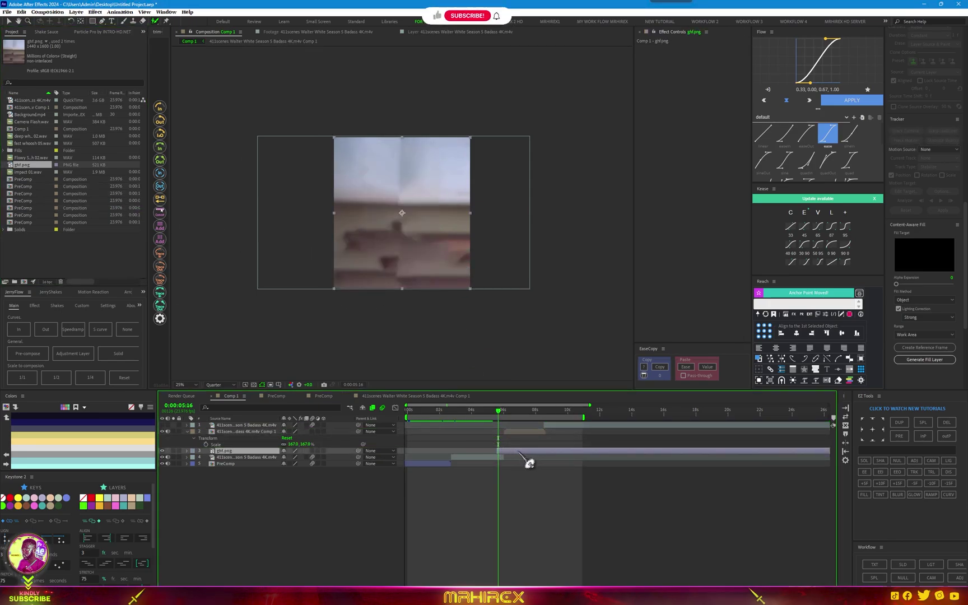
pyautogui.moveTo(530, 455); pyautogui.dragTo(539, 455)
pyautogui.moveTo(498, 412); pyautogui.dragTo(518, 422)
pyautogui.hotkey('ctrl', 'Up')
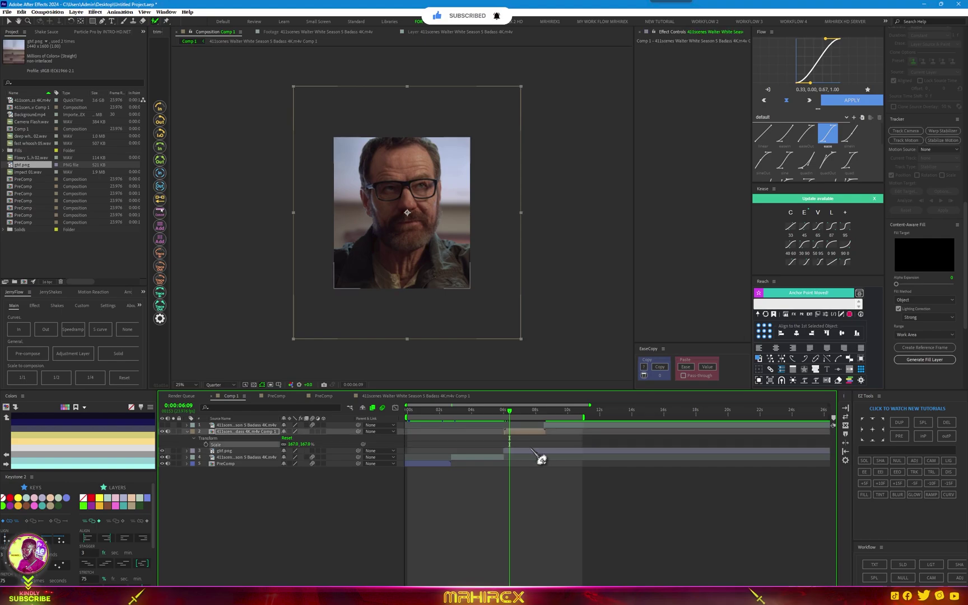
pyautogui.press('=')
# Step: Label the cut-out layer yellow and ghf.png green, and slide ghf.png to start at the 6:01 cut
pyautogui.click(116, 506)
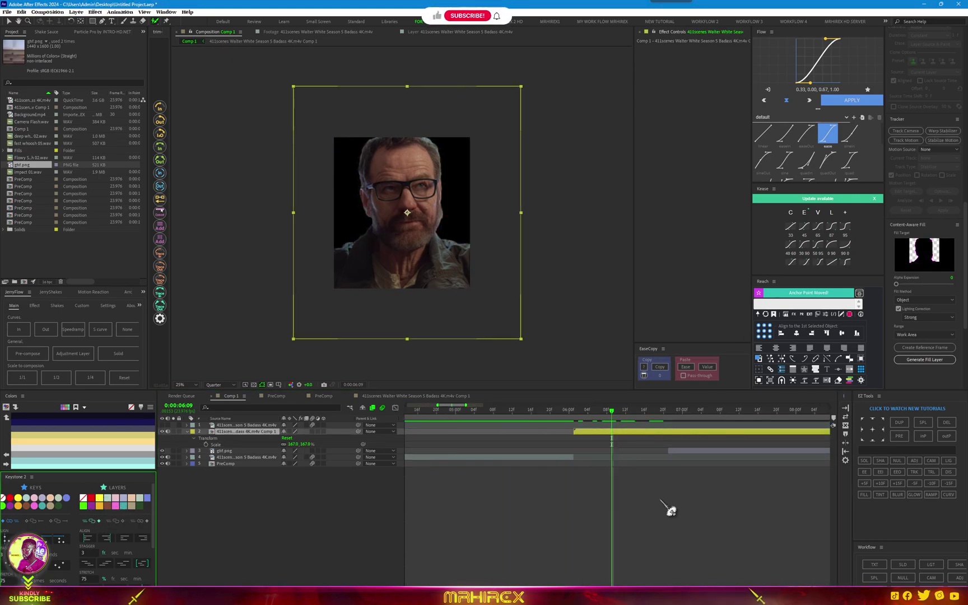
pyautogui.click(703, 452)
pyautogui.click(84, 506)
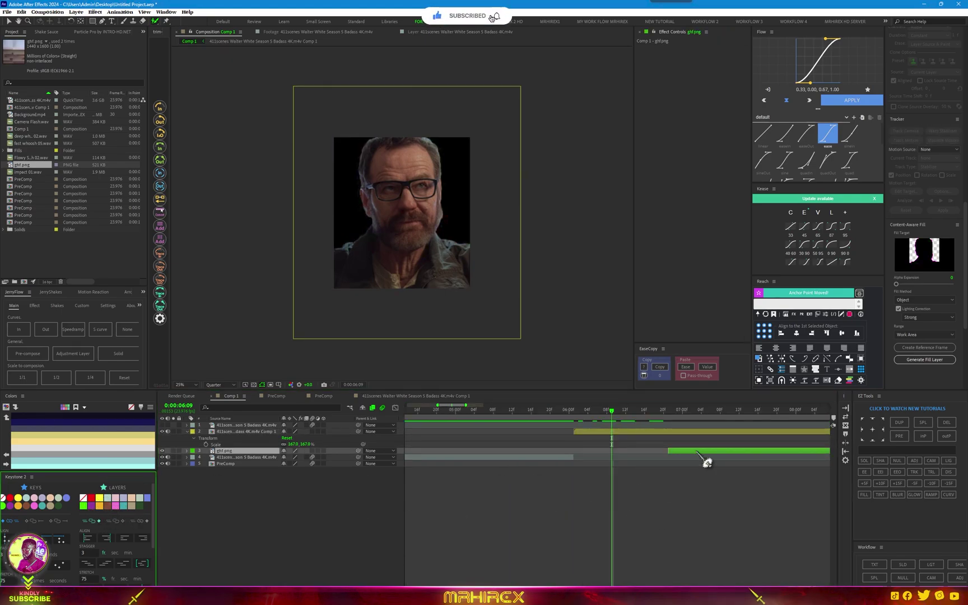
pyautogui.moveTo(697, 451)
pyautogui.mouseDown()
pyautogui.moveTo(598, 460)
pyautogui.moveTo(588, 425)
pyautogui.moveTo(578, 425)
pyautogui.moveTo(586, 432)
pyautogui.mouseUp()
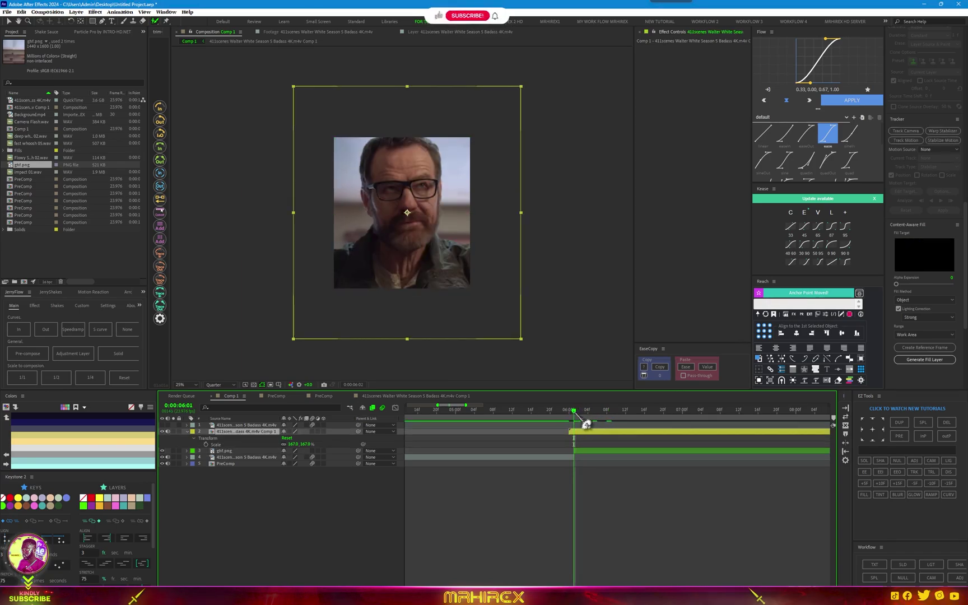
pyautogui.press('-')
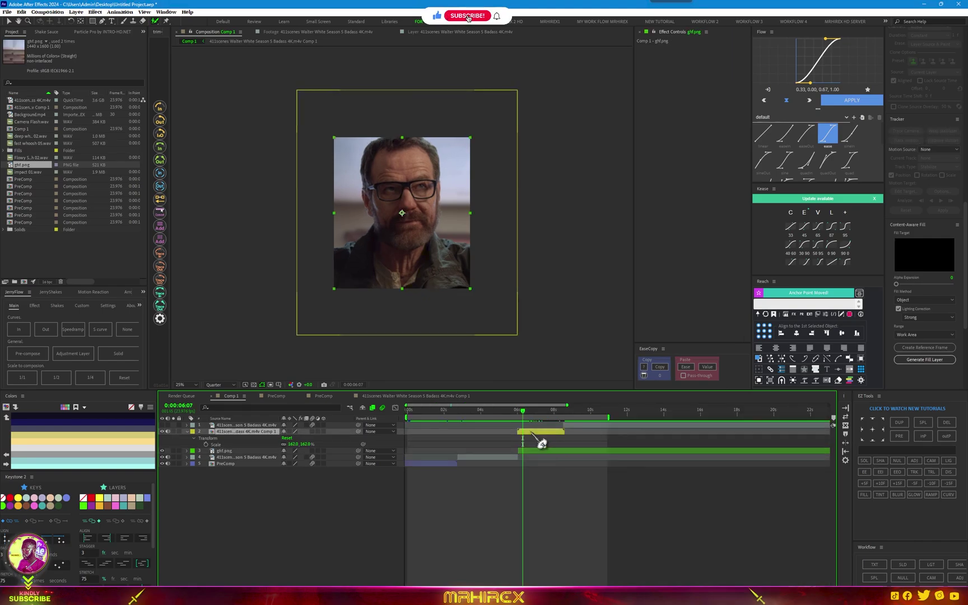
pyautogui.press('pageup')
pyautogui.press('pageup')
pyautogui.press('pageup')
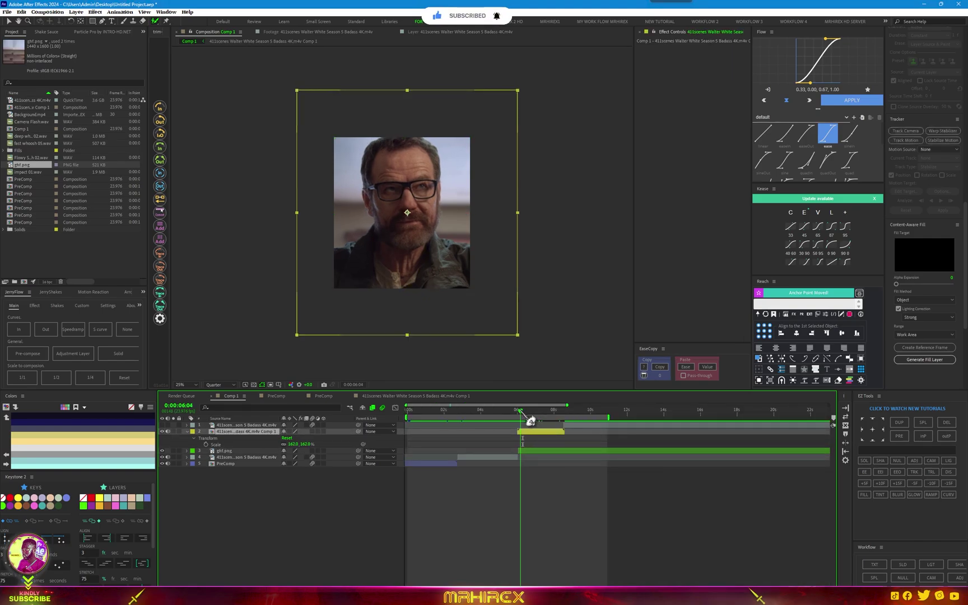
pyautogui.moveTo(518, 409); pyautogui.dragTo(522, 410)
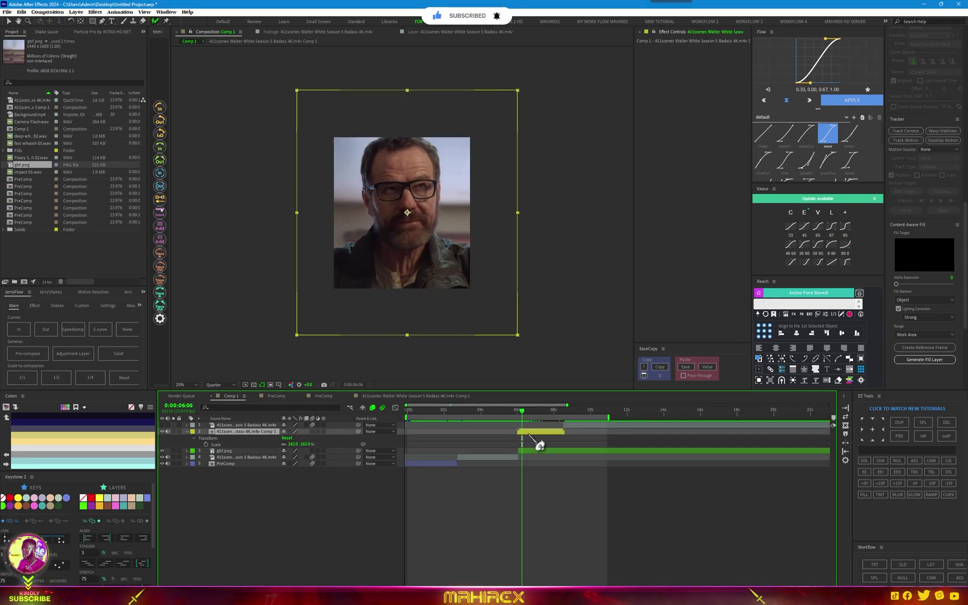
pyautogui.press('pagedown')
pyautogui.press('pagedown')
pyautogui.press('pagedown')
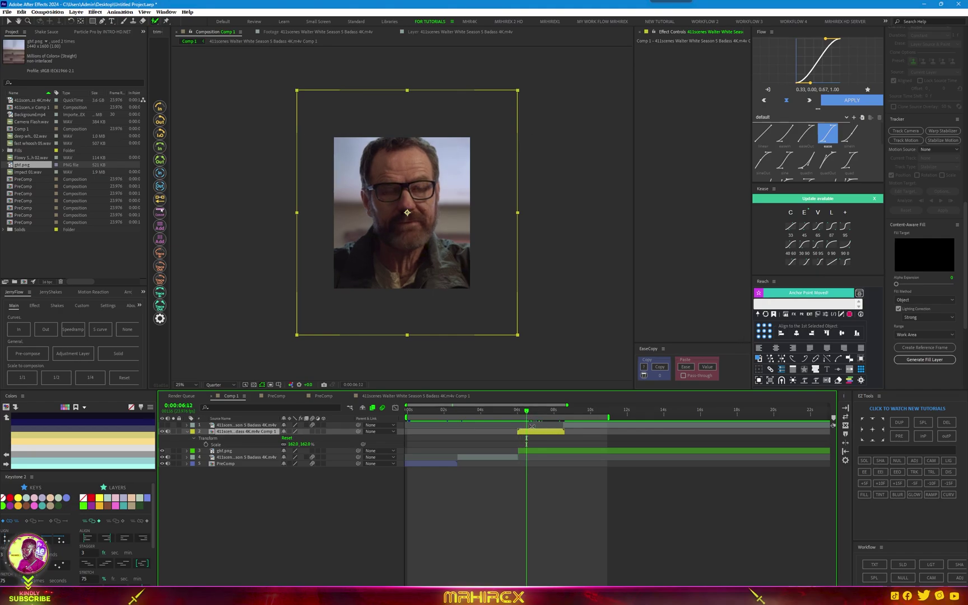
# Step: Find Twixtor Pro in the effects search and apply it to the clip layer
pyautogui.hotkey('ctrl', 'space')
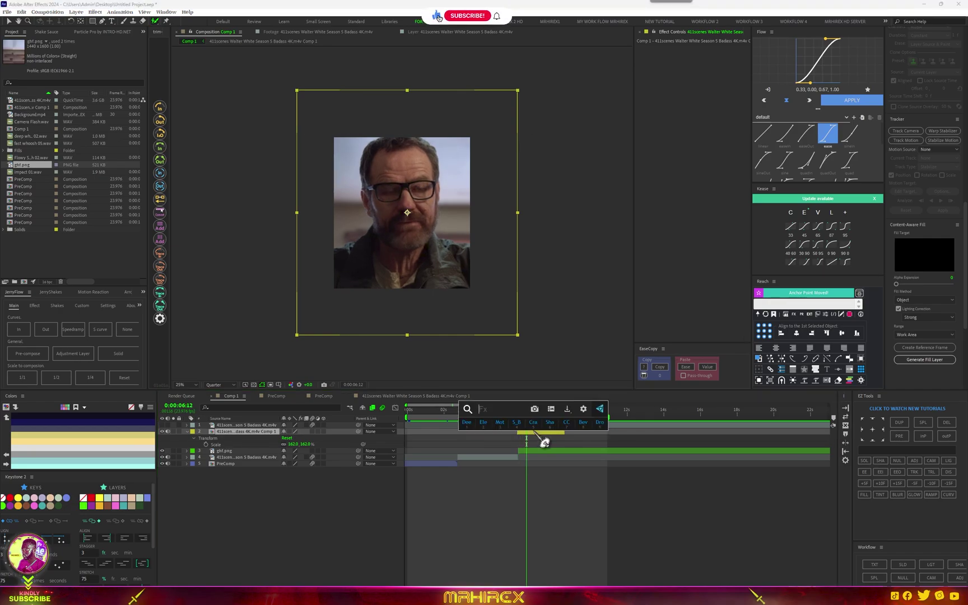
pyautogui.write('w')
pyautogui.press('BackSpace')
pyautogui.write('tw')
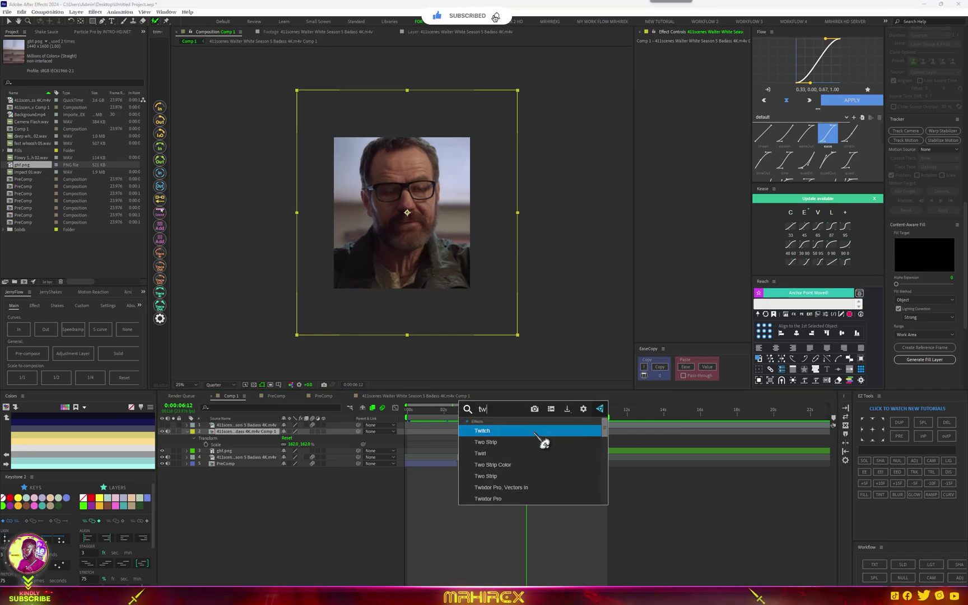
pyautogui.write('ix')
pyautogui.click(537, 442)
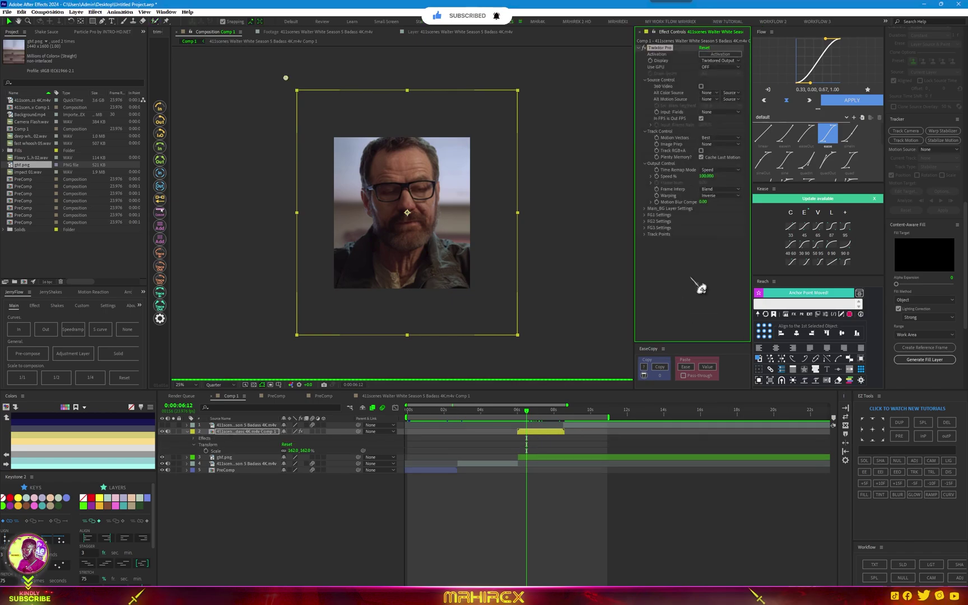
# Step: Set Twixtor Speed to 80% and Warping to Inverse w/ Smart Blend, then check around 5:18
pyautogui.click(706, 176)
pyautogui.write('0')
pyautogui.press('Return')
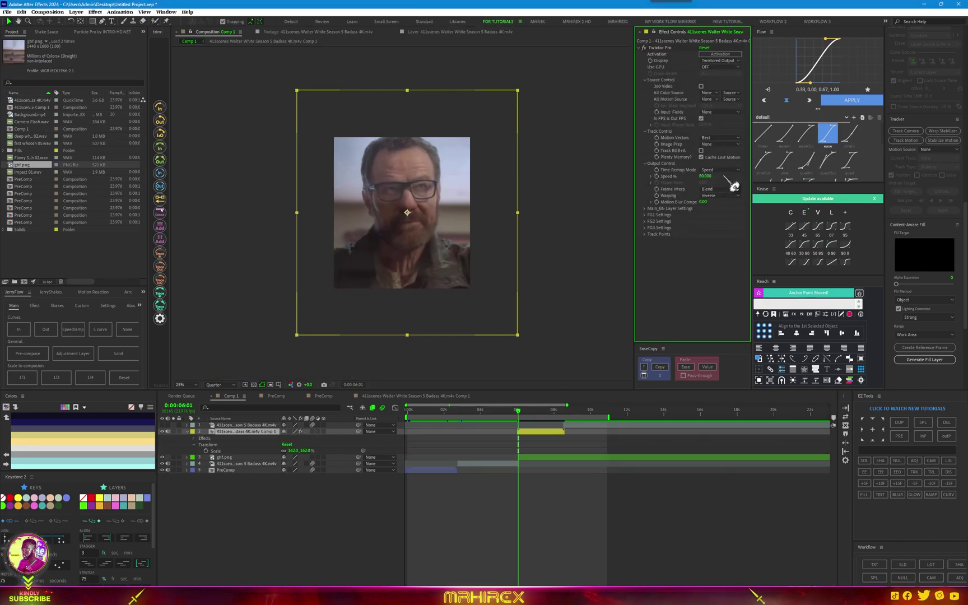
pyautogui.click(738, 196)
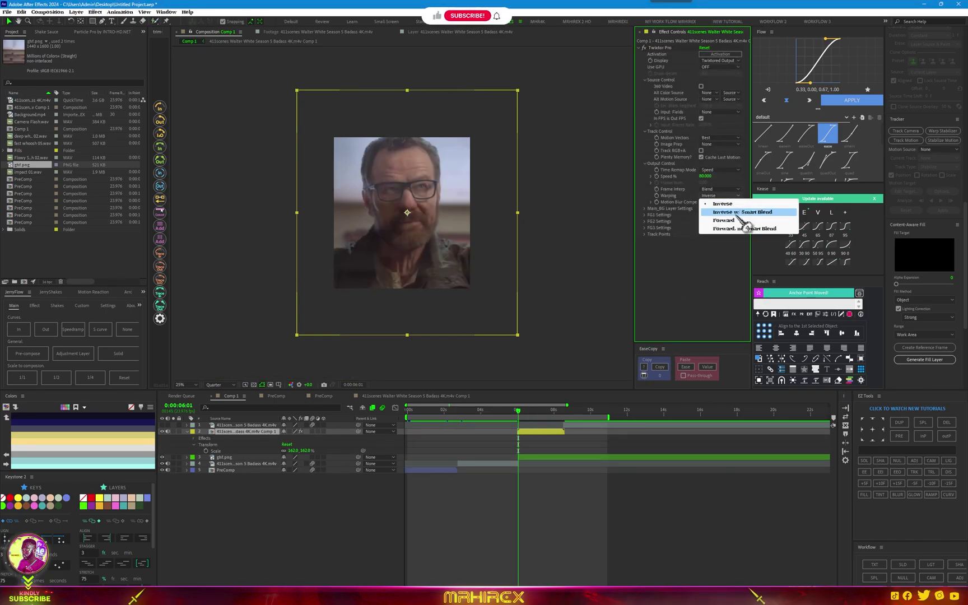
pyautogui.click(733, 208)
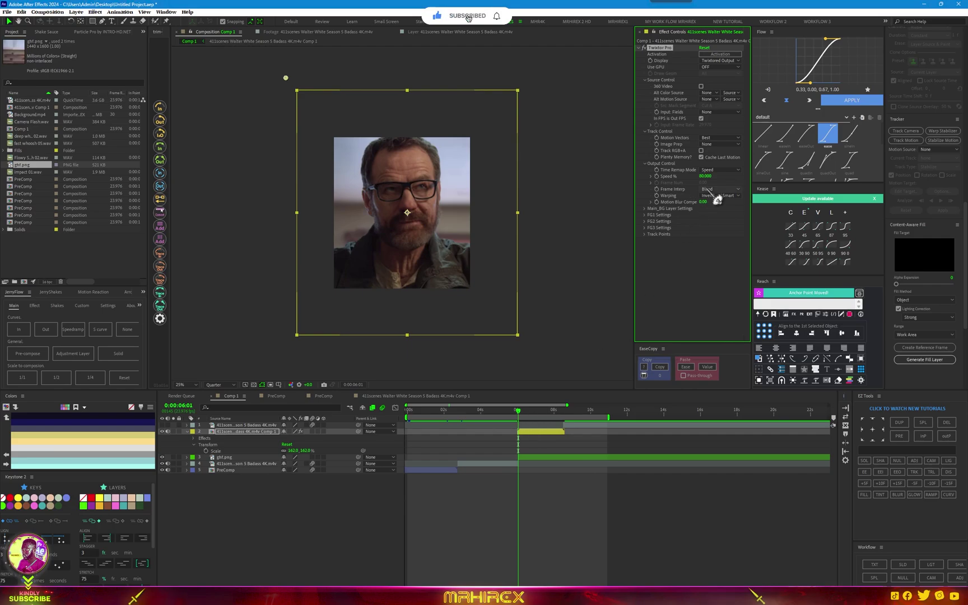
pyautogui.moveTo(530, 421); pyautogui.dragTo(523, 427)
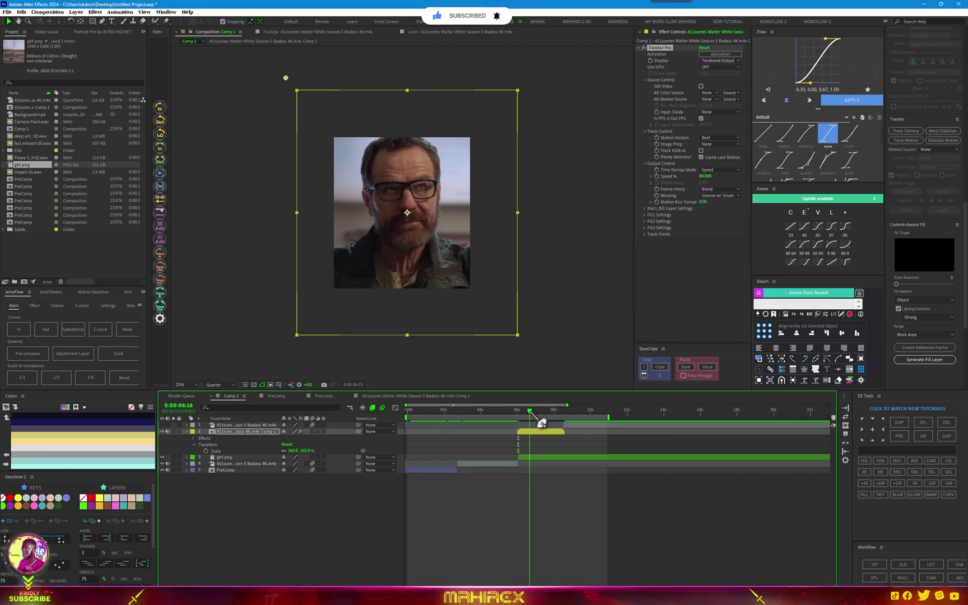
pyautogui.scroll(1, 440, 233)
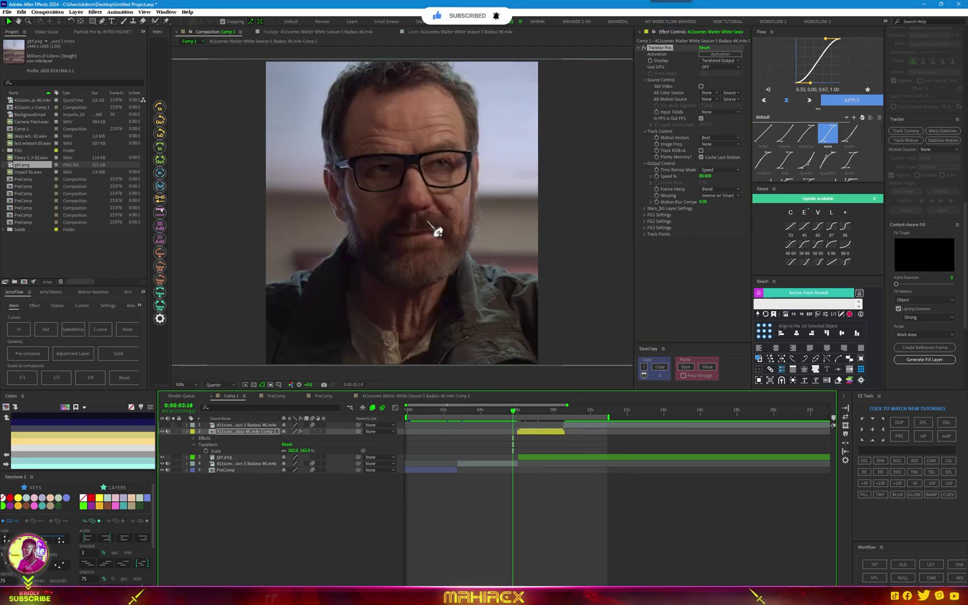
pyautogui.scroll(-1, 440, 232)
pyautogui.scroll(1, 440, 232)
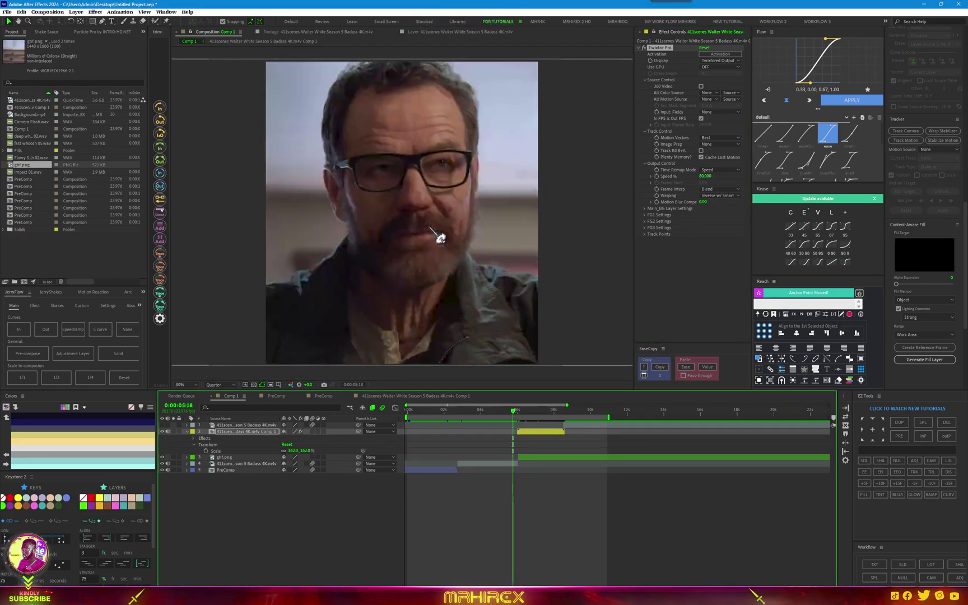
# Step: Add a white solid layer starting just before the playhead, then go to the 6:00 frame
pyautogui.click(518, 430)
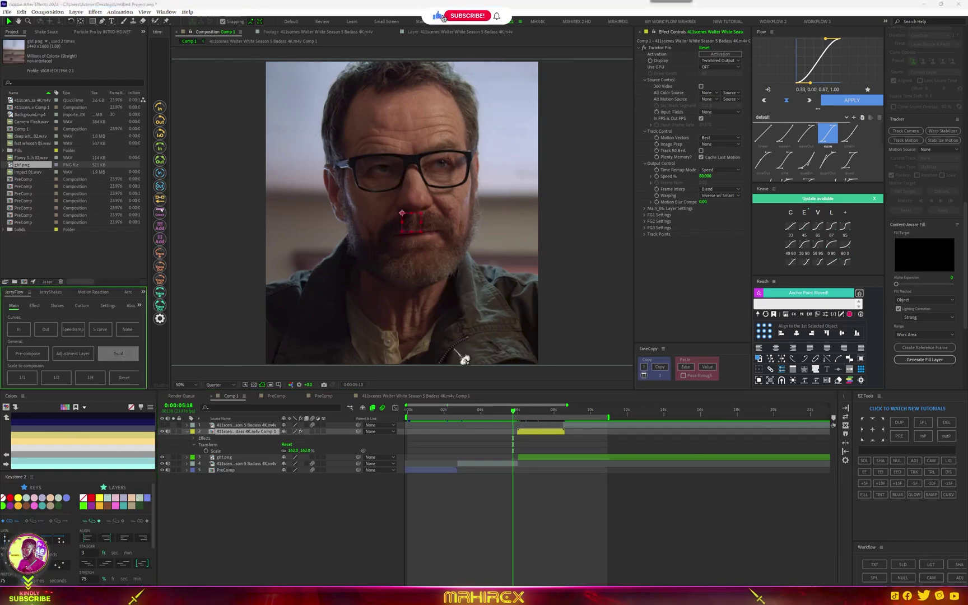
pyautogui.click(739, 290)
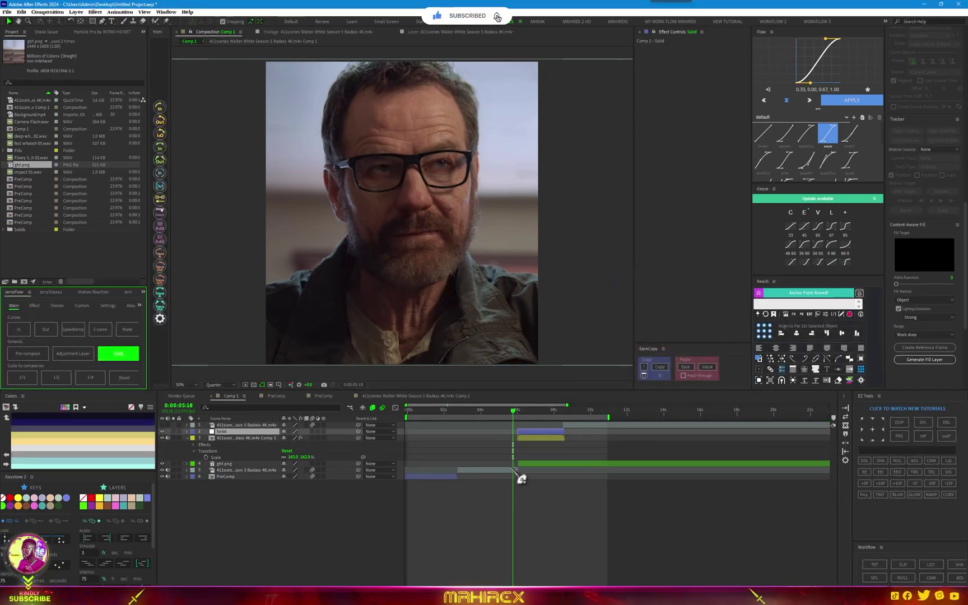
pyautogui.moveTo(526, 433); pyautogui.dragTo(517, 432)
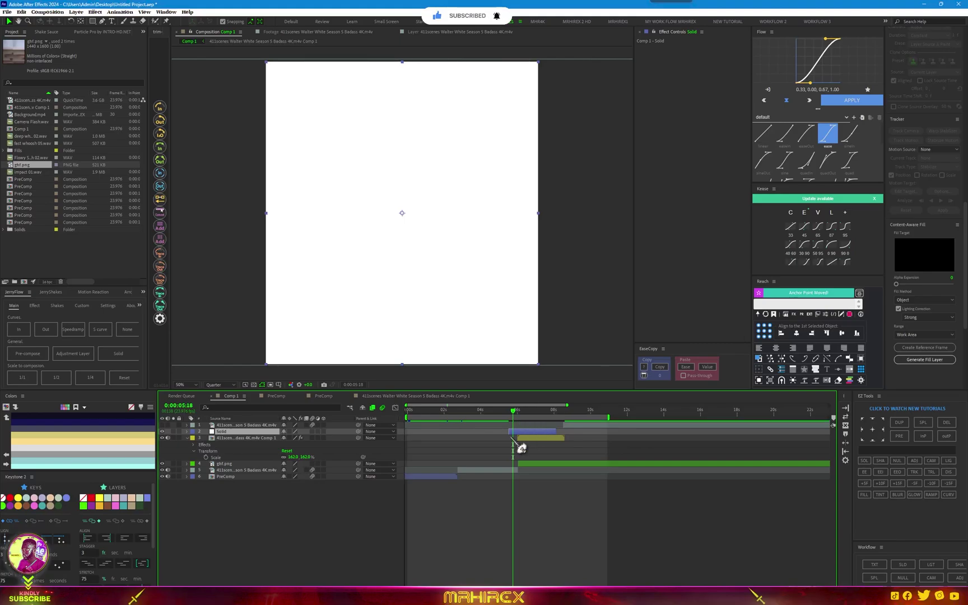
pyautogui.scroll(5, 519, 443)
pyautogui.press('pagedown')
pyautogui.press('pagedown')
pyautogui.press('pagedown')
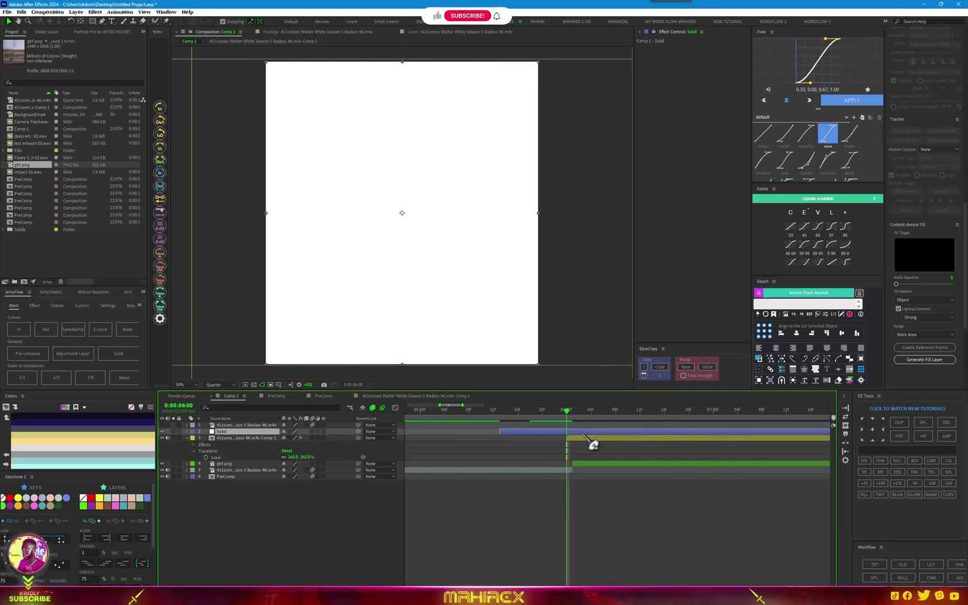
# Step: Keyframe the solid's Opacity at 0% at 6:00 and 100% at 5:13
pyautogui.press('t')
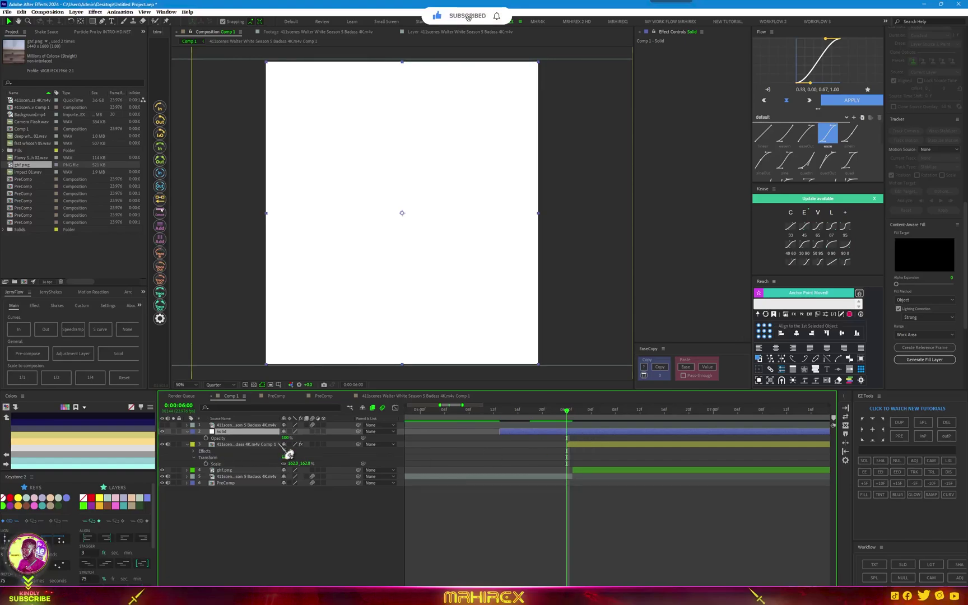
pyautogui.click(206, 438)
pyautogui.moveTo(284, 441); pyautogui.dragTo(228, 441)
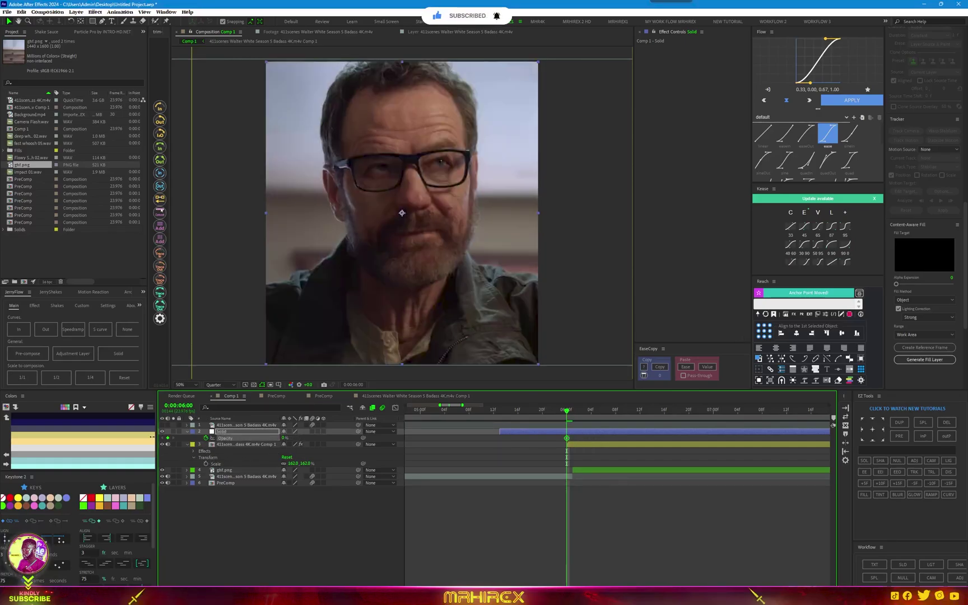
pyautogui.moveTo(580, 424); pyautogui.dragTo(500, 424)
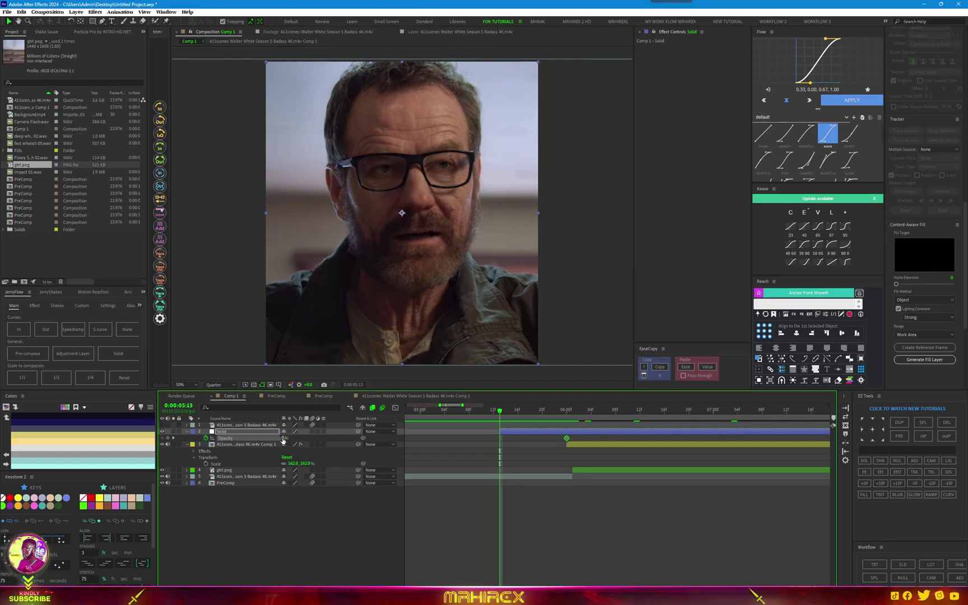
pyautogui.moveTo(282, 441); pyautogui.dragTo(566, 447)
# Step: Preview the white flash and nudge it a few frames later for better timing
pyautogui.press('space')
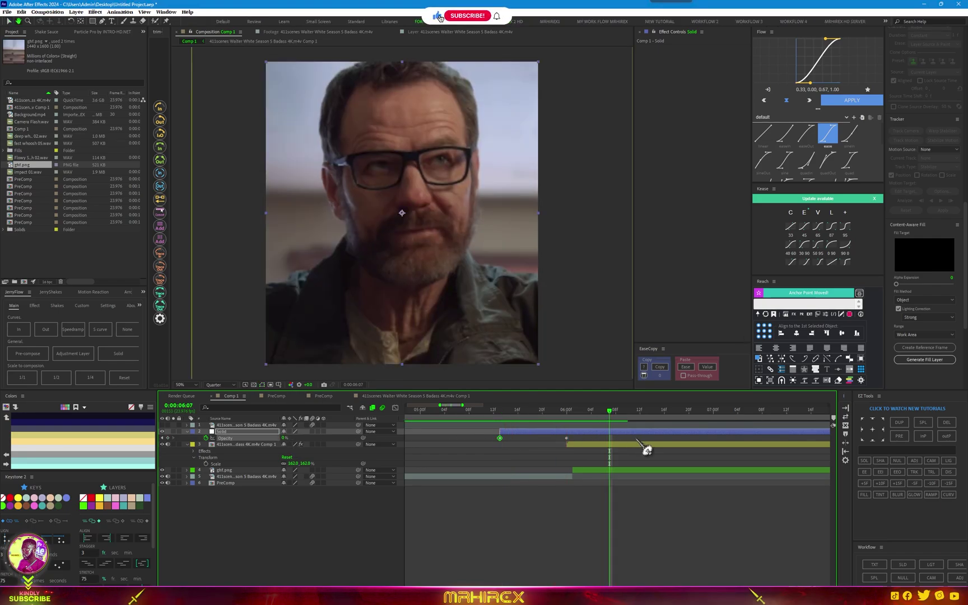
pyautogui.moveTo(566, 432); pyautogui.dragTo(578, 433)
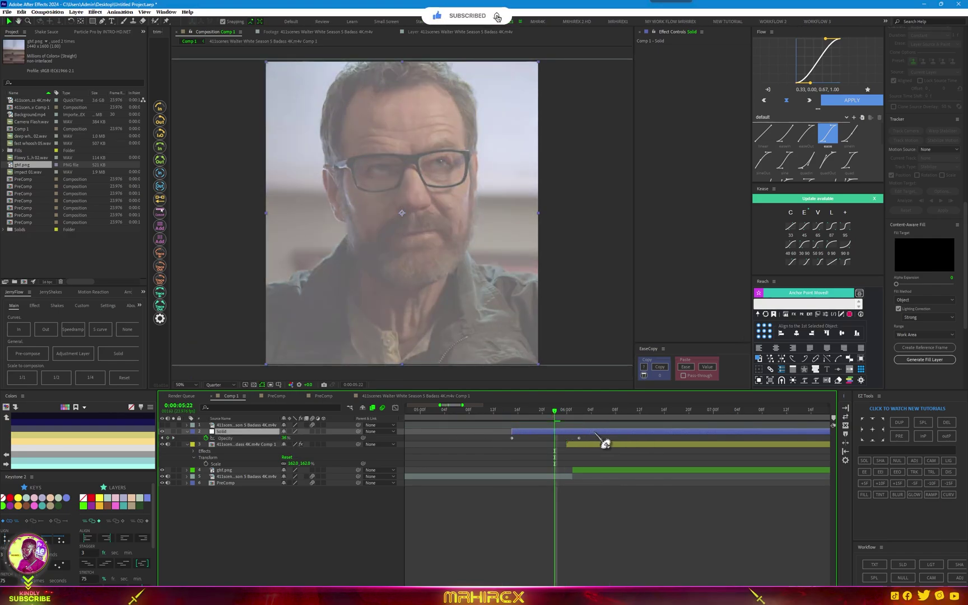
pyautogui.press('space')
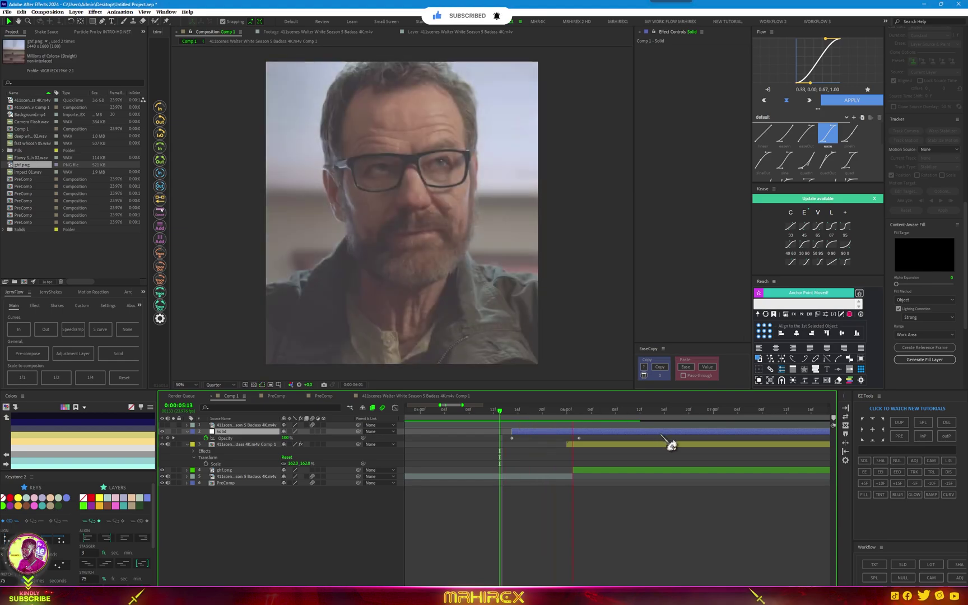
pyautogui.moveTo(633, 431); pyautogui.dragTo(646, 432)
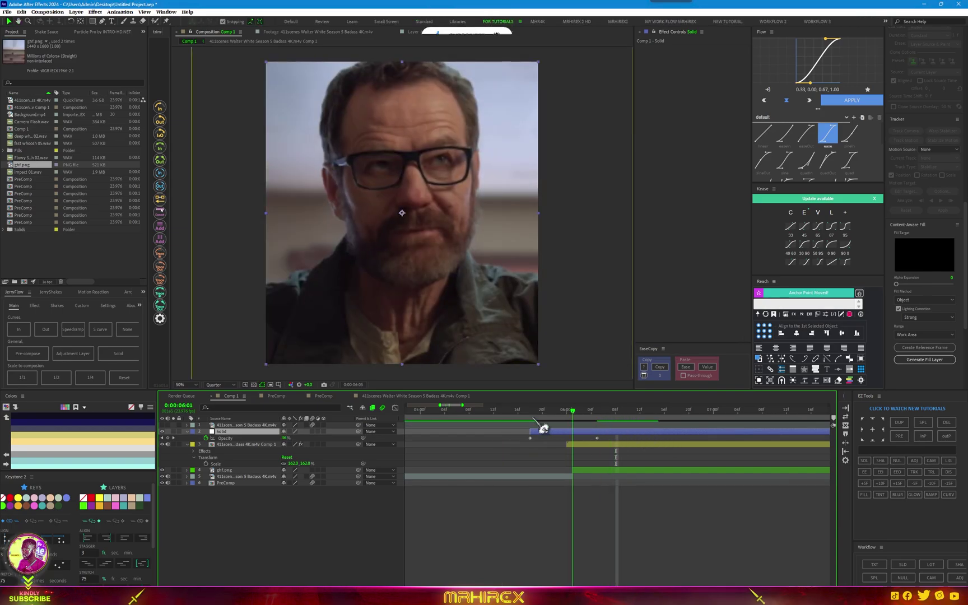
pyautogui.press('space')
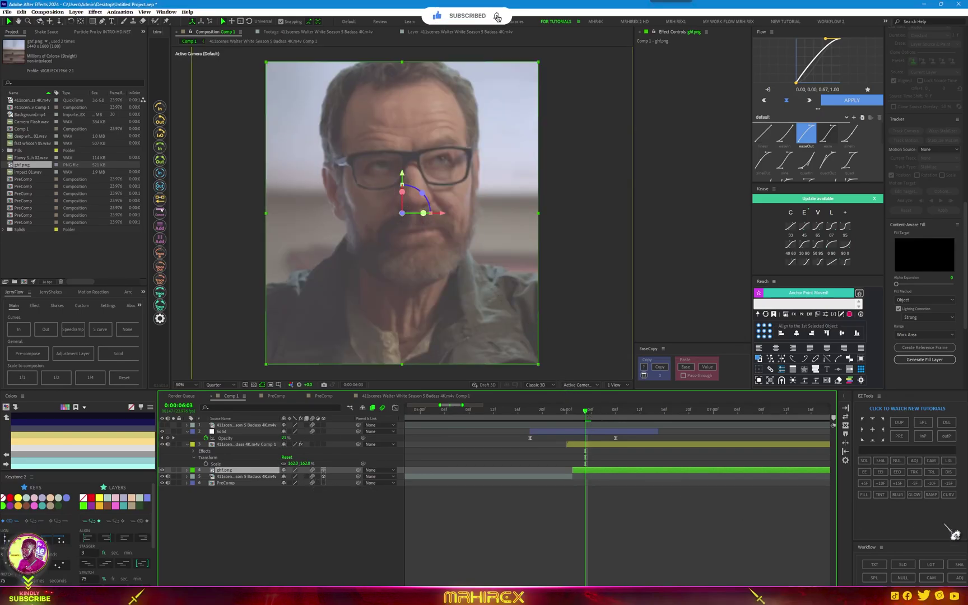
# Step: Add a pink-labelled 3D Null 3, parent ghf.png to it, and make layer 6 3D
pyautogui.click(902, 578)
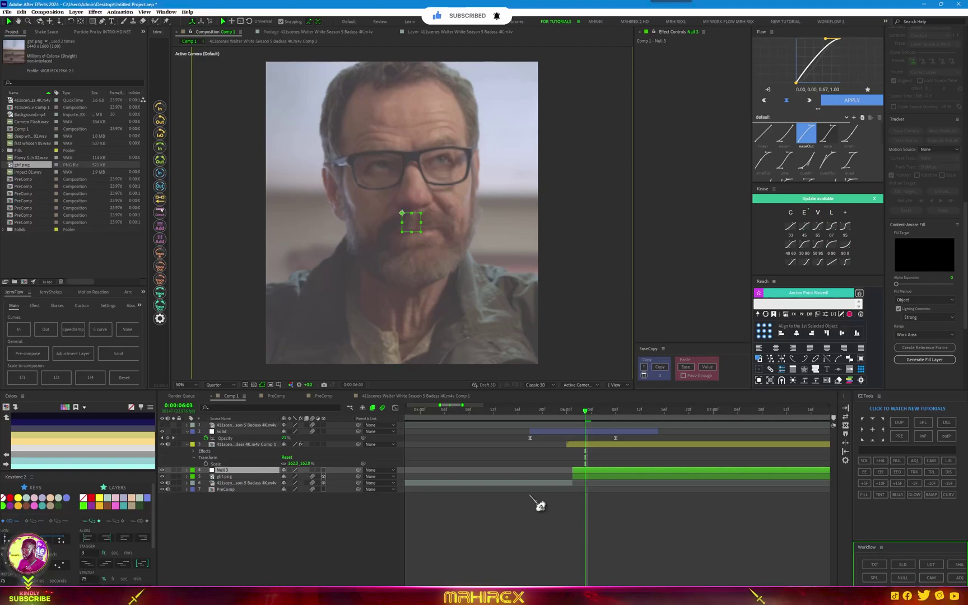
pyautogui.click(118, 506)
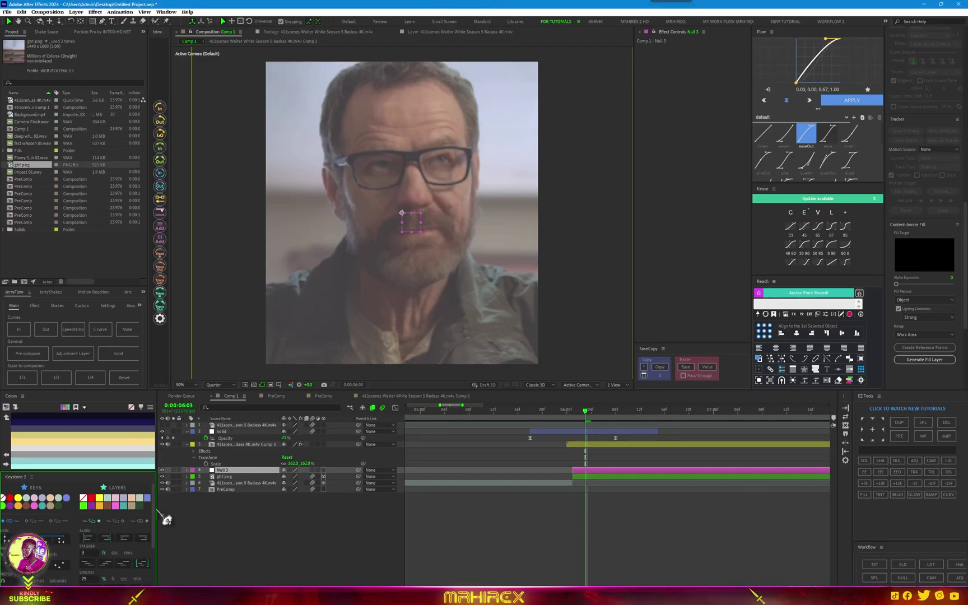
pyautogui.click(323, 469)
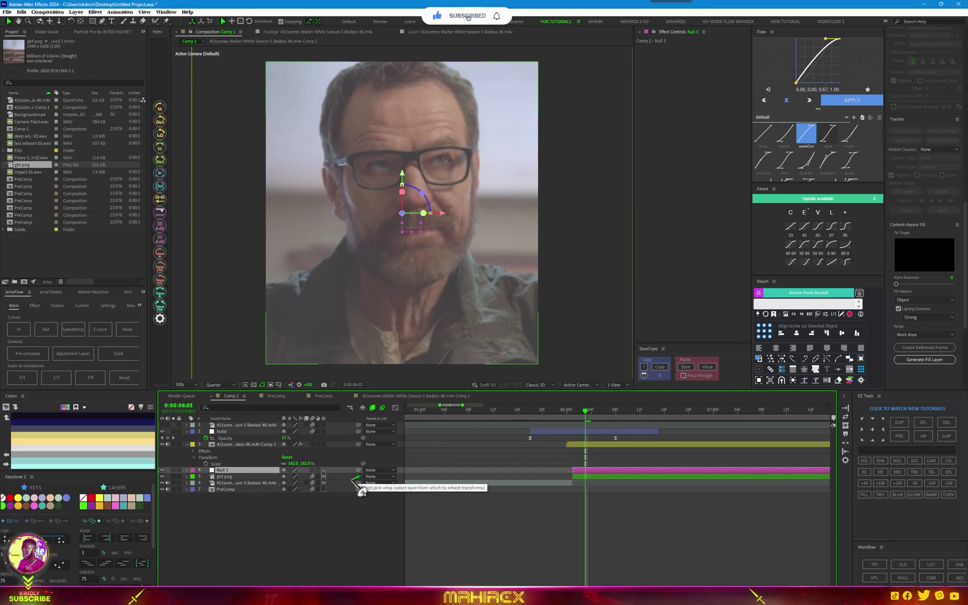
pyautogui.moveTo(368, 488); pyautogui.dragTo(223, 470)
pyautogui.click(323, 483)
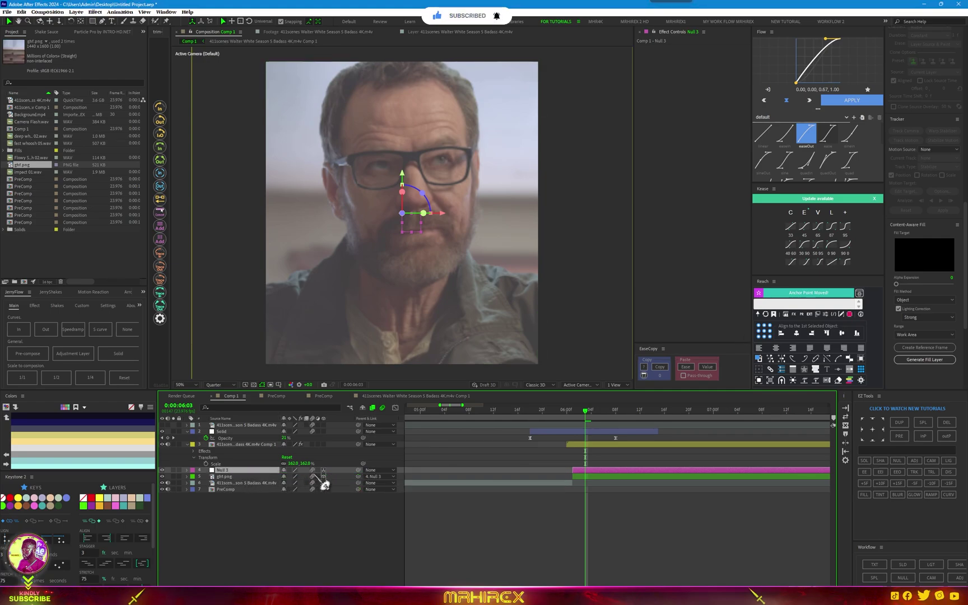
# Step: Expand Null 3's Transform group and set keyframes on all its transform properties
pyautogui.click(187, 470)
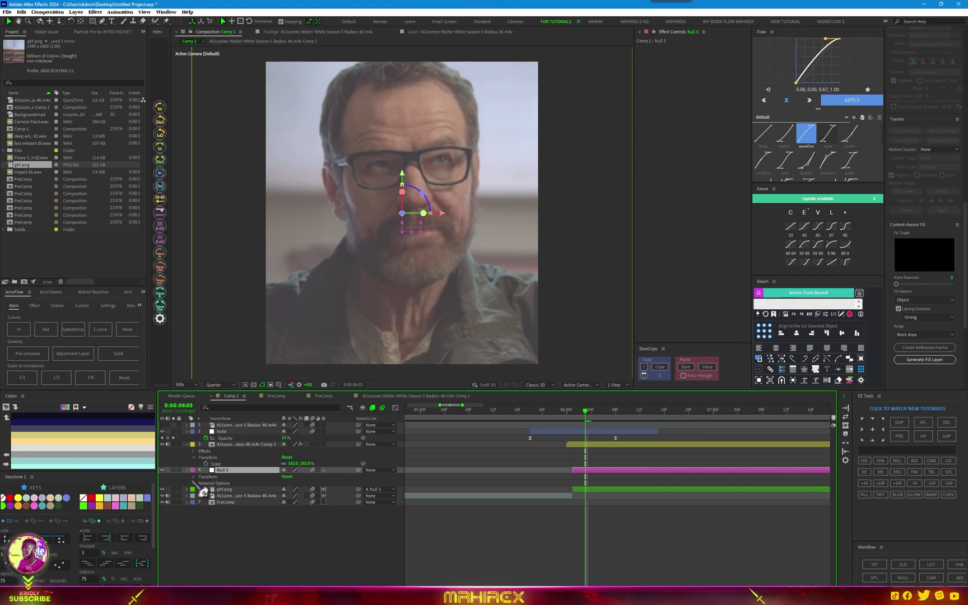
pyautogui.click(195, 483)
pyautogui.click(194, 483)
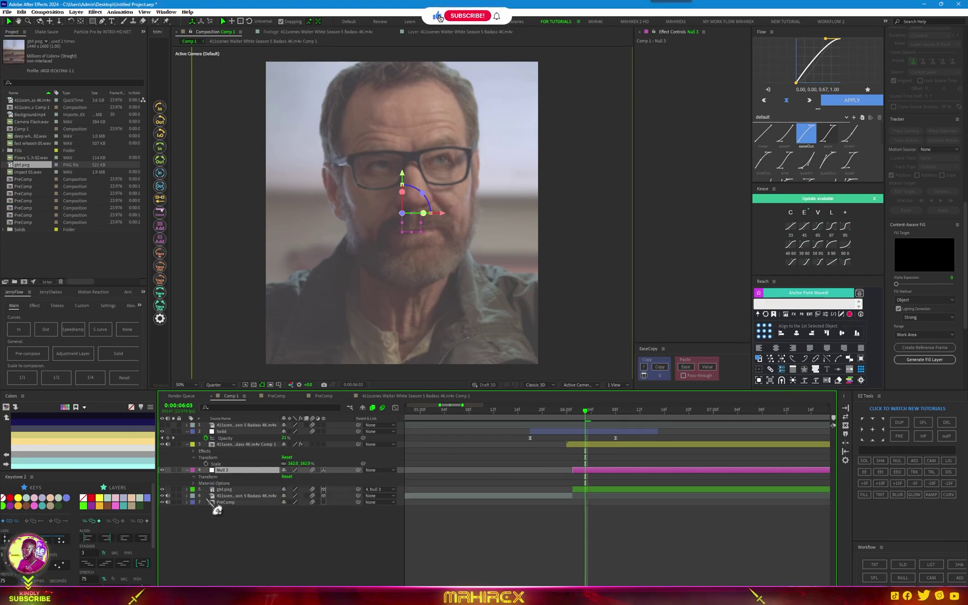
pyautogui.click(194, 477)
pyautogui.moveTo(206, 483); pyautogui.dragTo(206, 528)
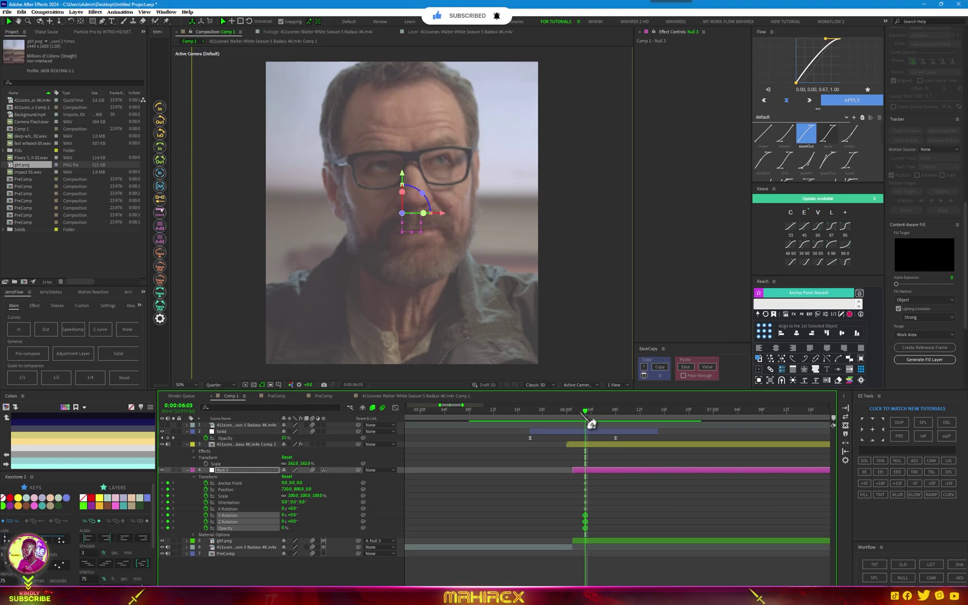
# Step: Shift Null 3's keyframes to the layer start, keyframe Scale, and parent ghf.png to Null 3
pyautogui.moveTo(591, 424); pyautogui.dragTo(586, 441)
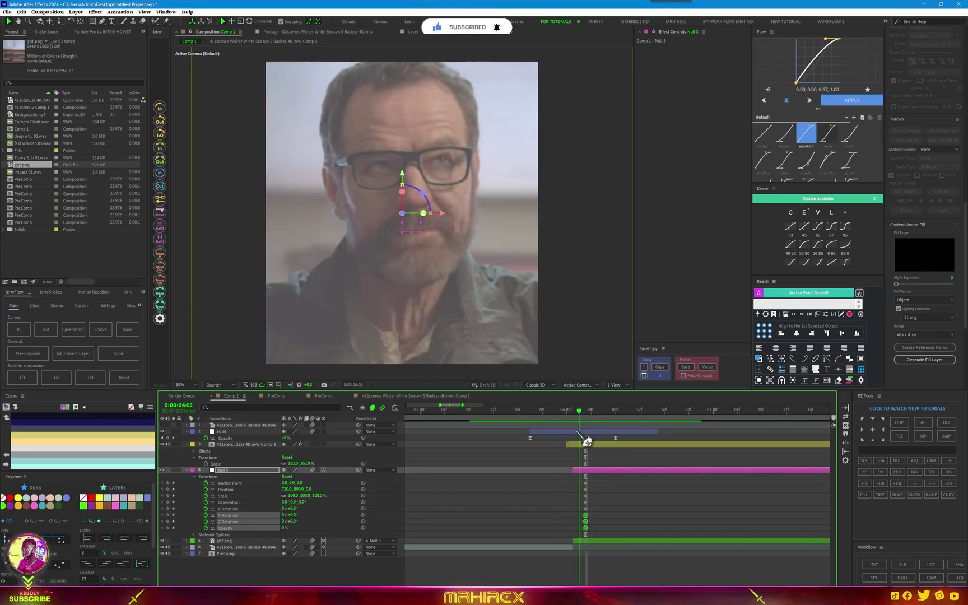
pyautogui.moveTo(603, 490); pyautogui.dragTo(585, 541)
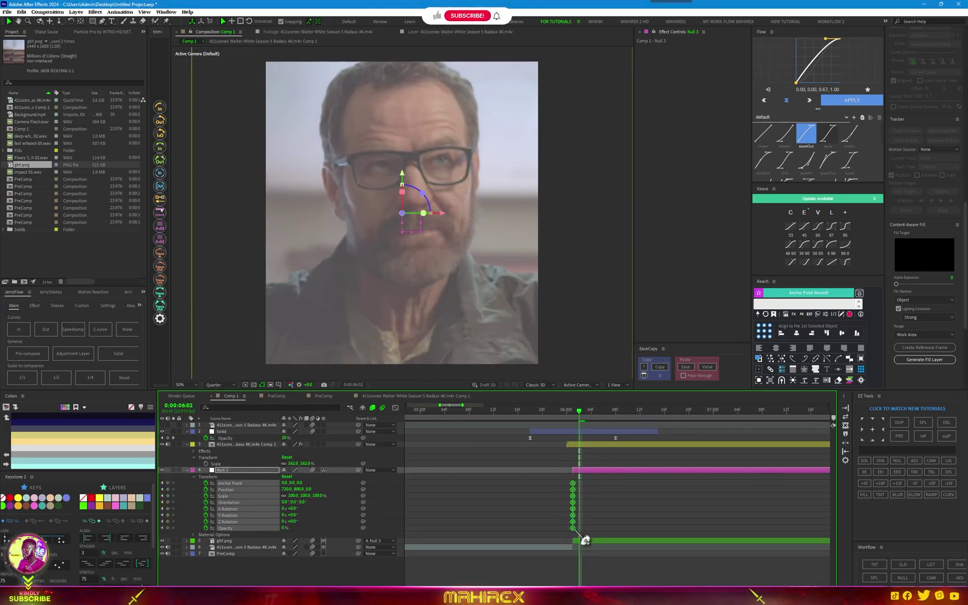
pyautogui.moveTo(584, 416); pyautogui.dragTo(622, 418)
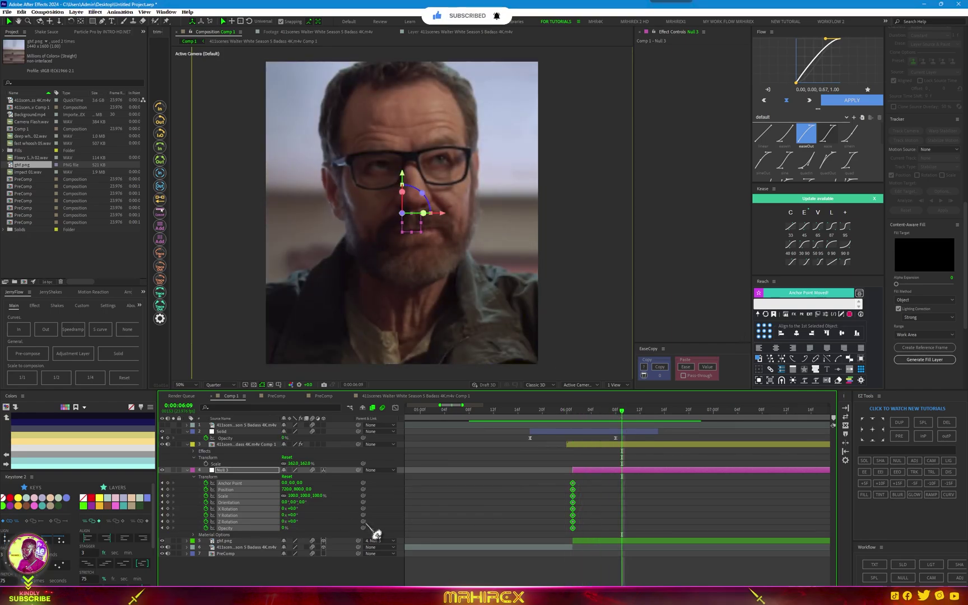
pyautogui.click(323, 512)
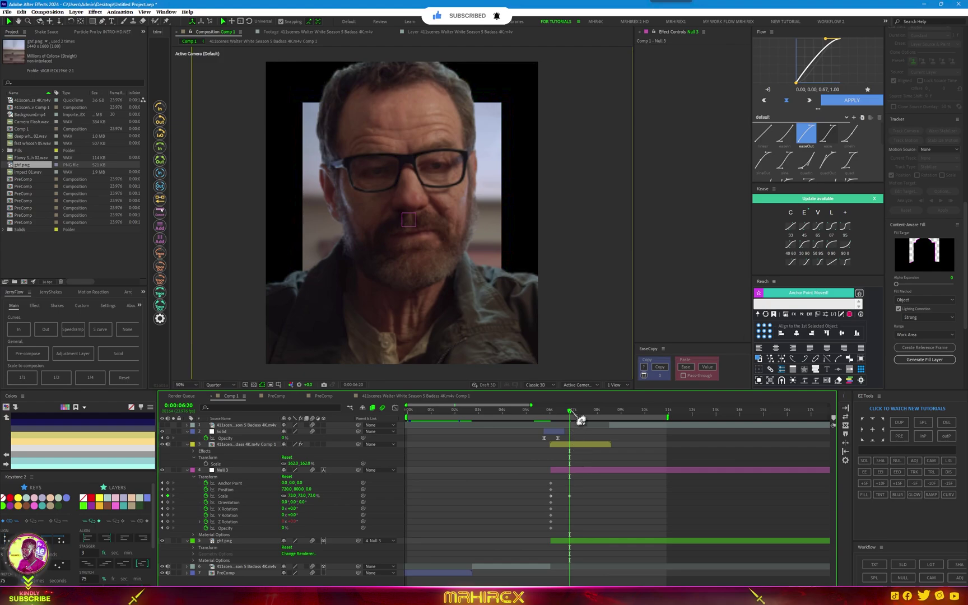
pyautogui.moveTo(570, 410); pyautogui.dragTo(578, 411)
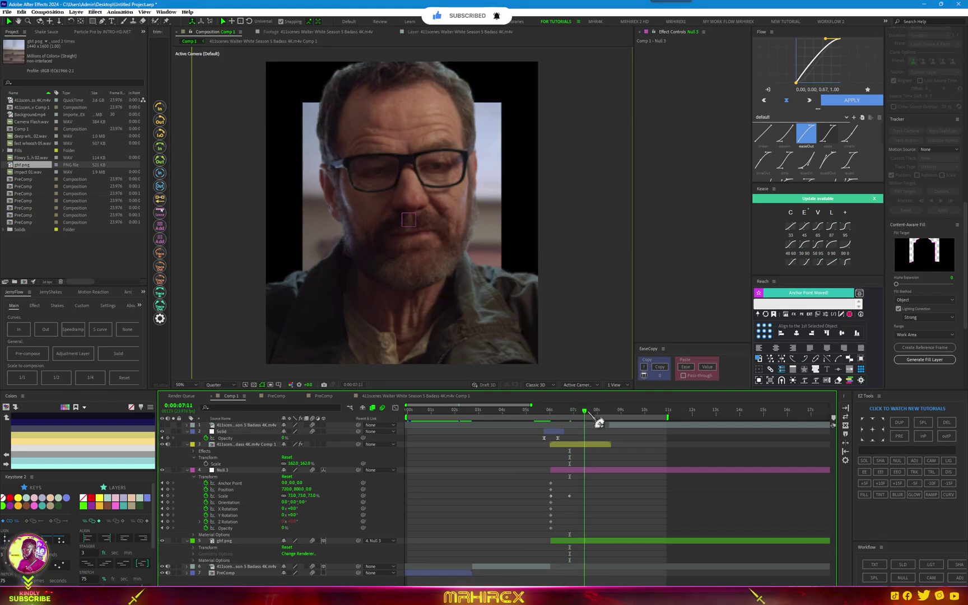
pyautogui.click(589, 540)
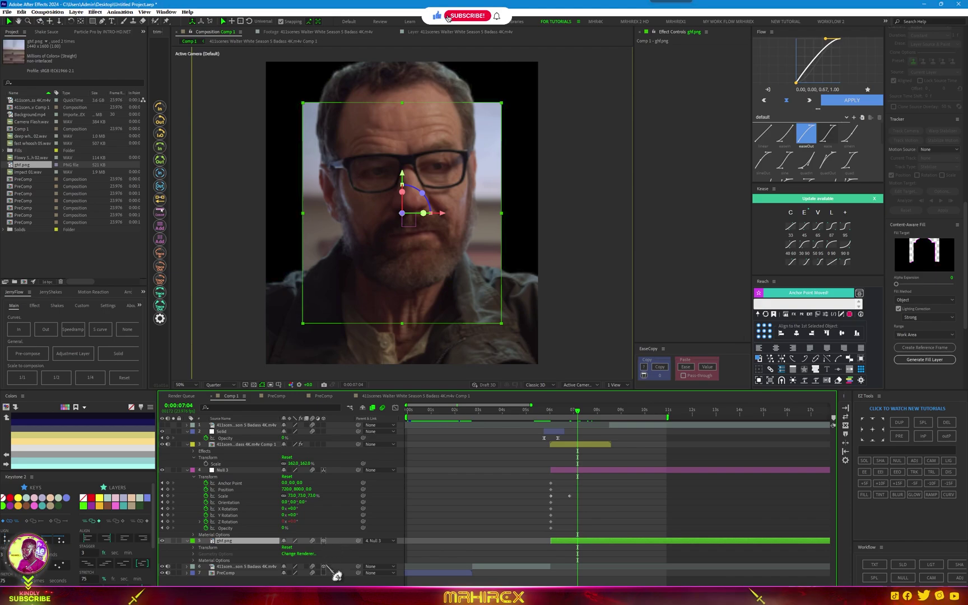
pyautogui.moveTo(335, 578); pyautogui.dragTo(333, 553)
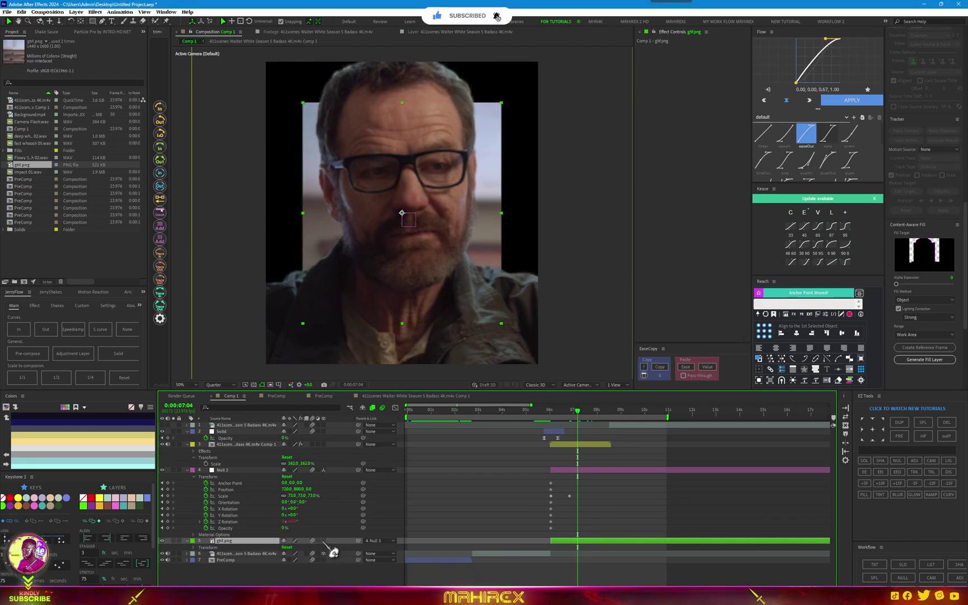
# Step: Add a Stroke layer style to ghf.png with Size 20.5
pyautogui.rightClick(593, 542)
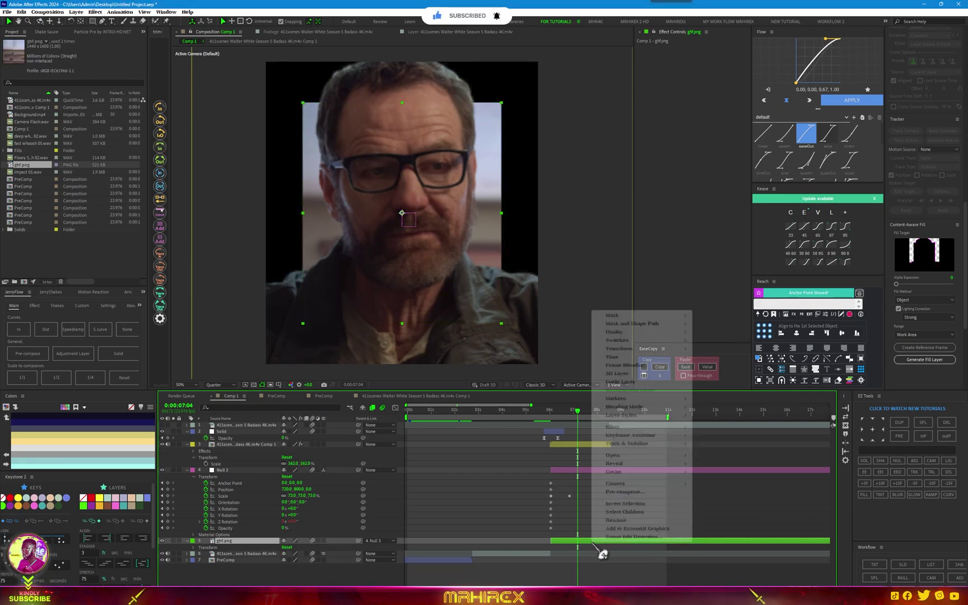
pyautogui.moveTo(683, 416)
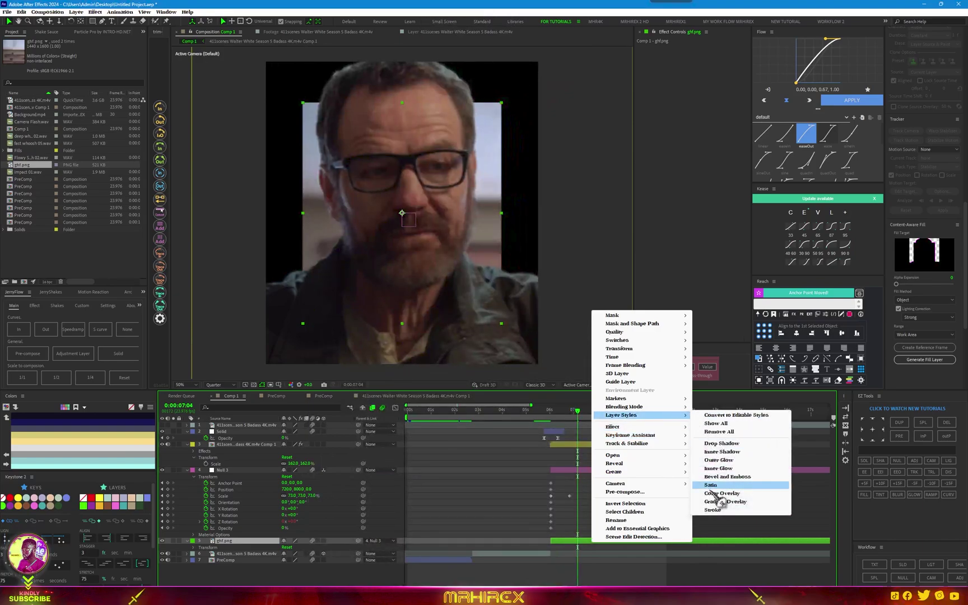
pyautogui.click(728, 510)
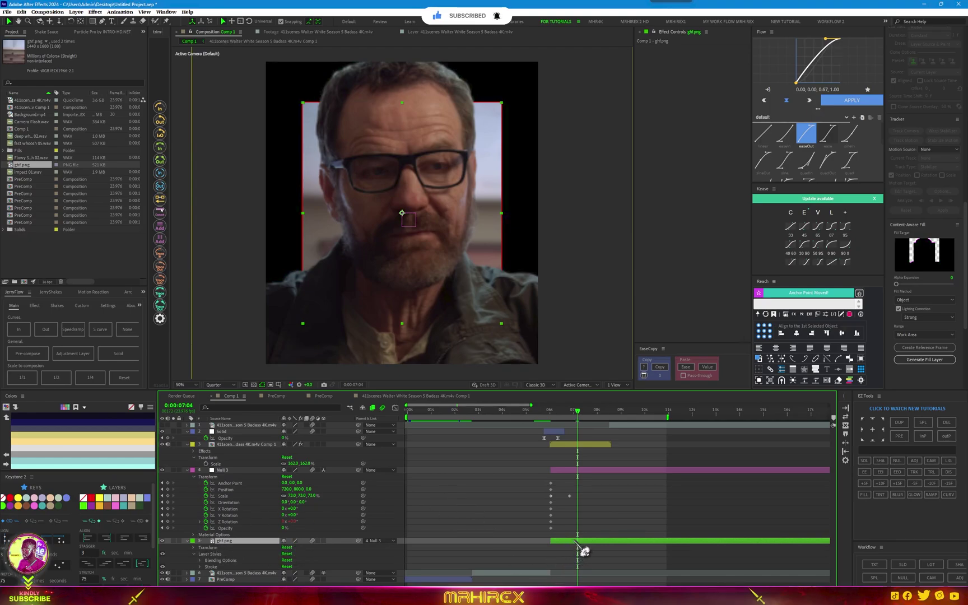
pyautogui.click(195, 567)
pyautogui.scroll(-1, 289, 577)
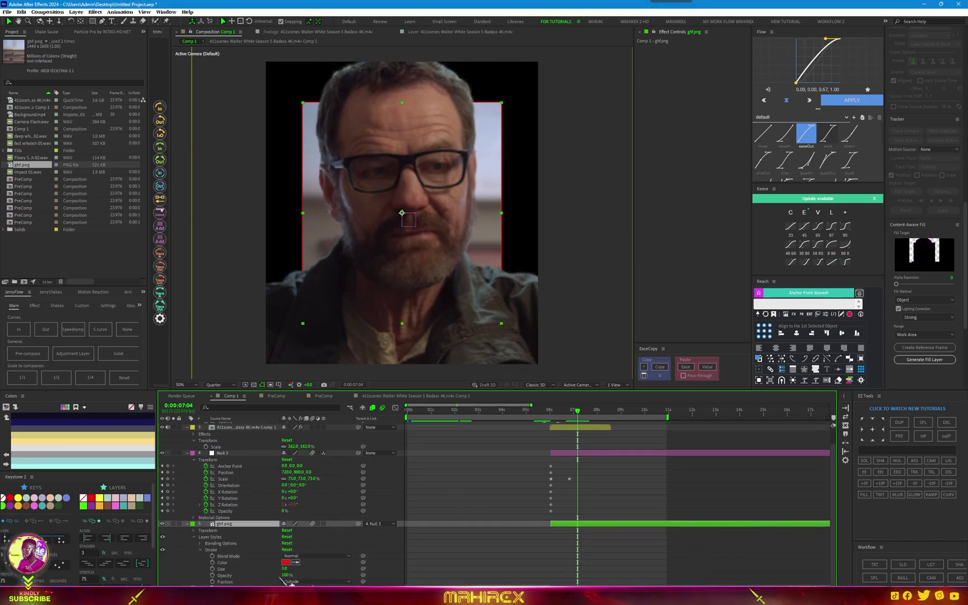
pyautogui.click(285, 569)
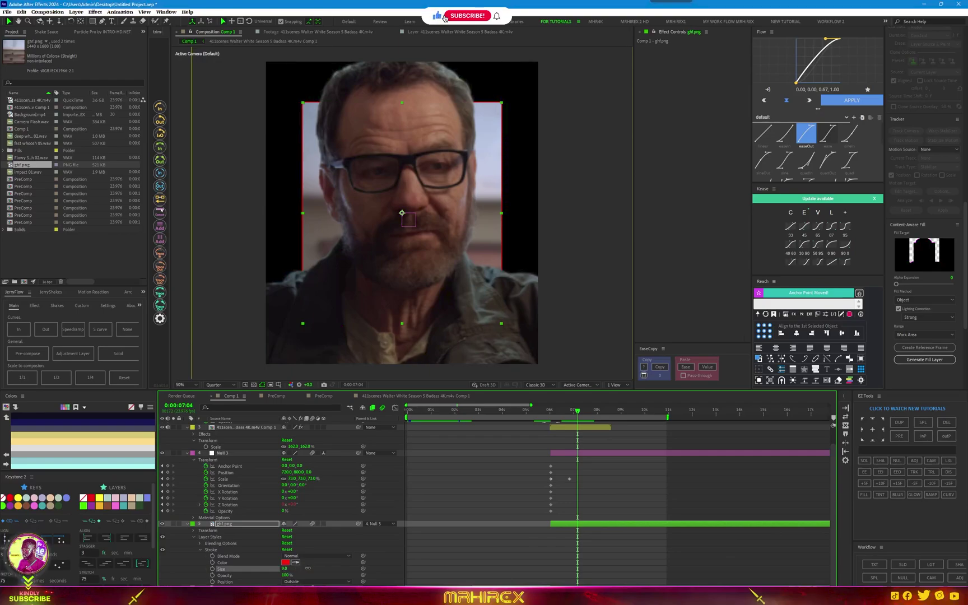
pyautogui.moveTo(307, 568); pyautogui.dragTo(352, 568)
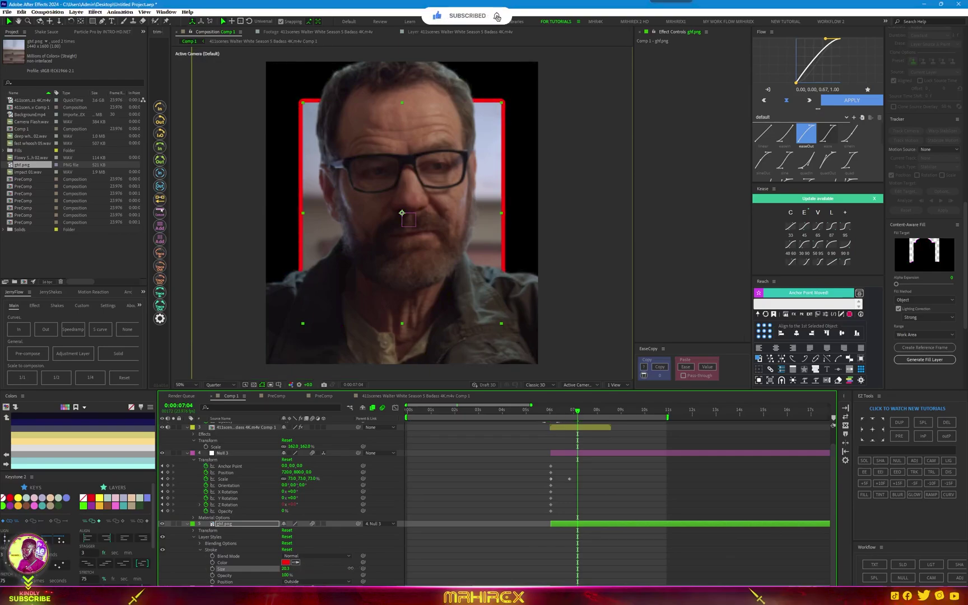
# Step: Keep the stroke colour red and add bg.mp4 to the composition
pyautogui.click(286, 563)
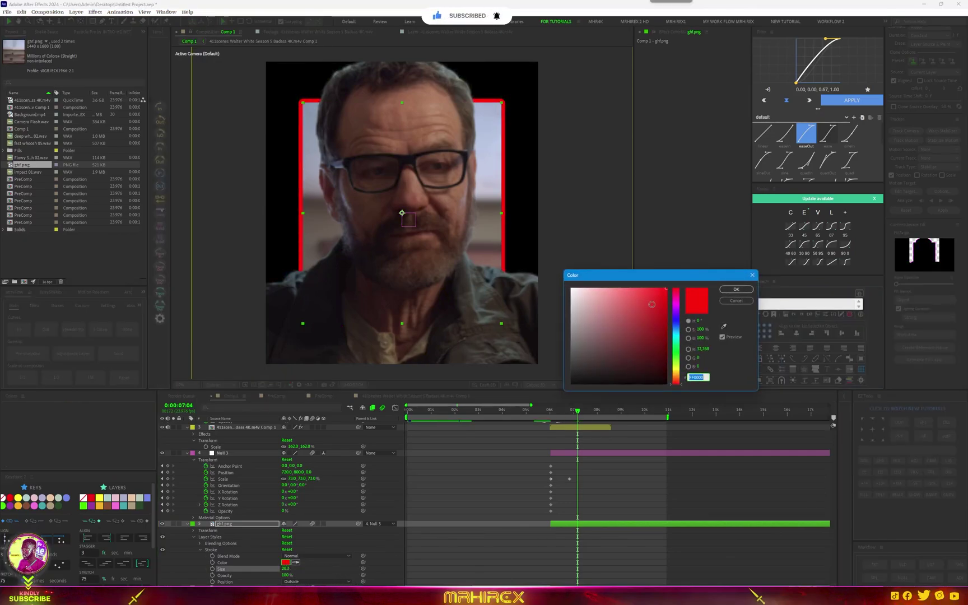
pyautogui.click(736, 290)
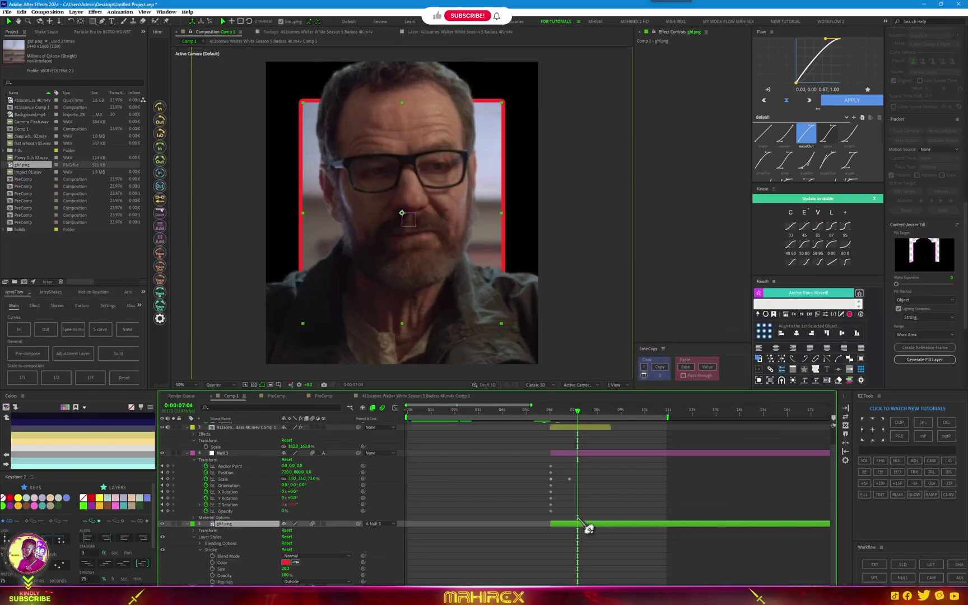
pyautogui.moveTo(580, 539); pyautogui.dragTo(580, 539)
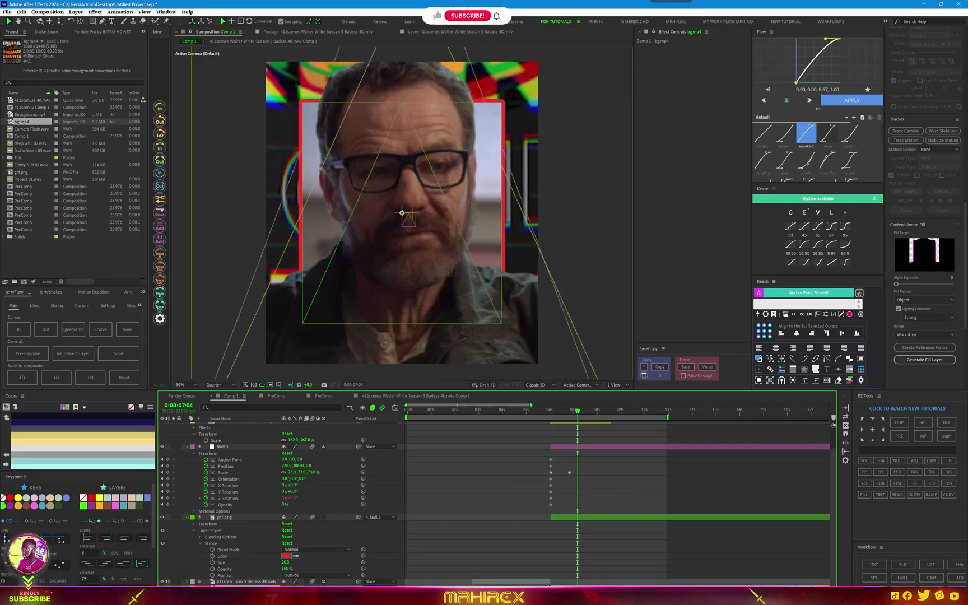
# Step: Zoom the viewer out and fit bg.mp4 to the comp height, then check frames after 7:03
pyautogui.press(',')
pyautogui.press(',')
pyautogui.press(',')
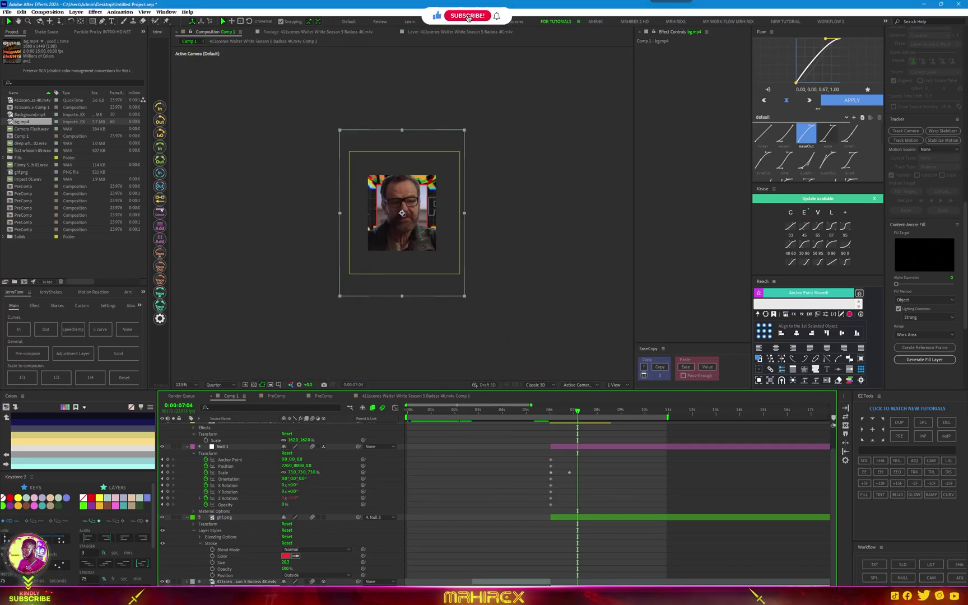
pyautogui.hotkey('ctrl', 'alt', 'shift', 'g')
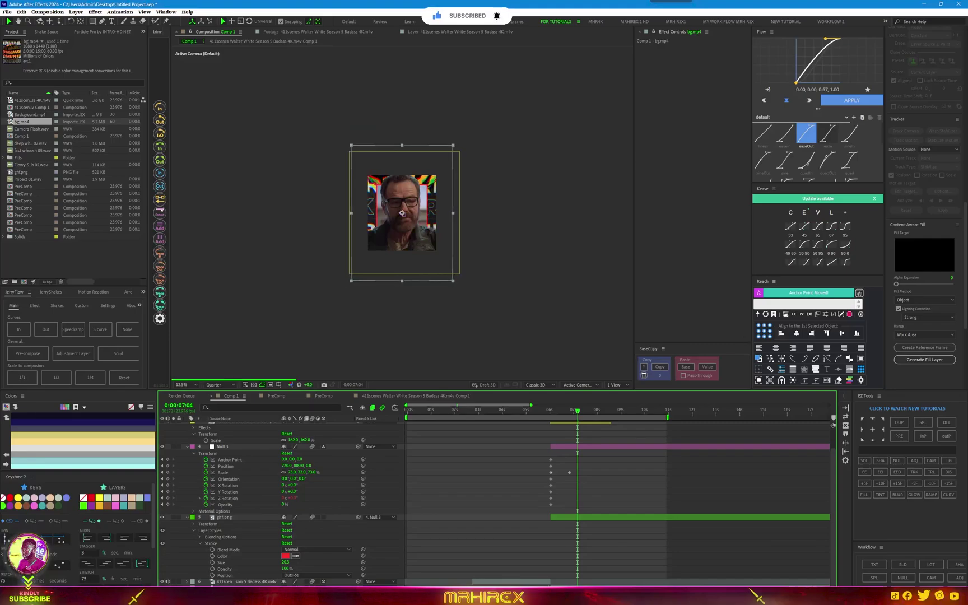
pyautogui.hotkey('ctrl', 'z')
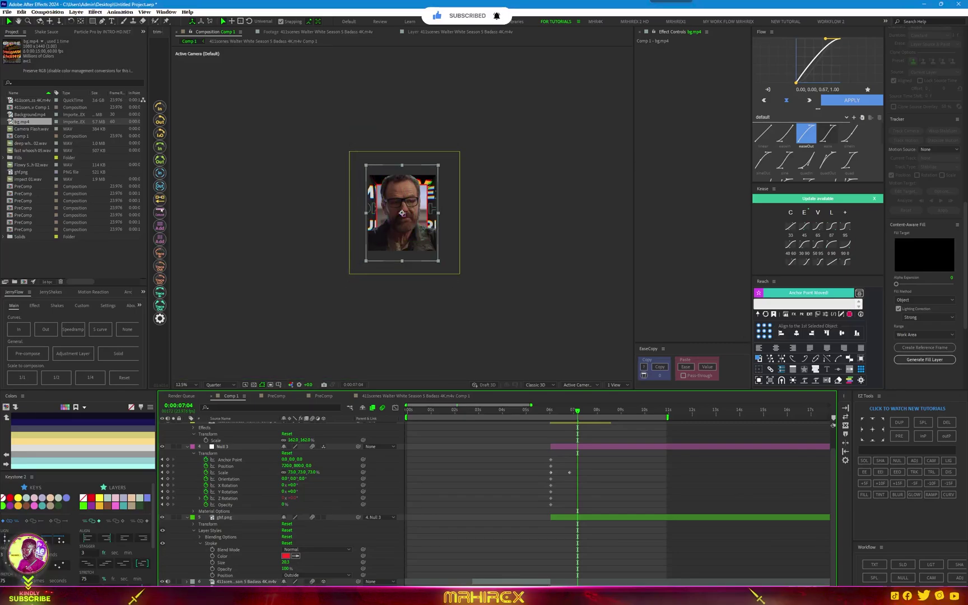
pyautogui.click(576, 413)
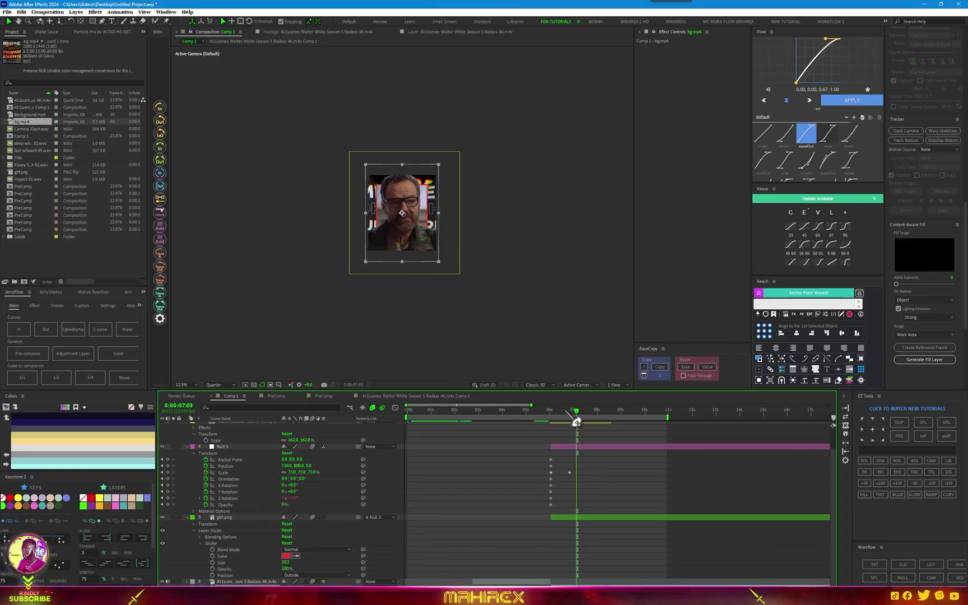
pyautogui.moveTo(576, 422)
pyautogui.mouseDown()
pyautogui.moveTo(559, 432)
pyautogui.moveTo(583, 435)
pyautogui.mouseUp()
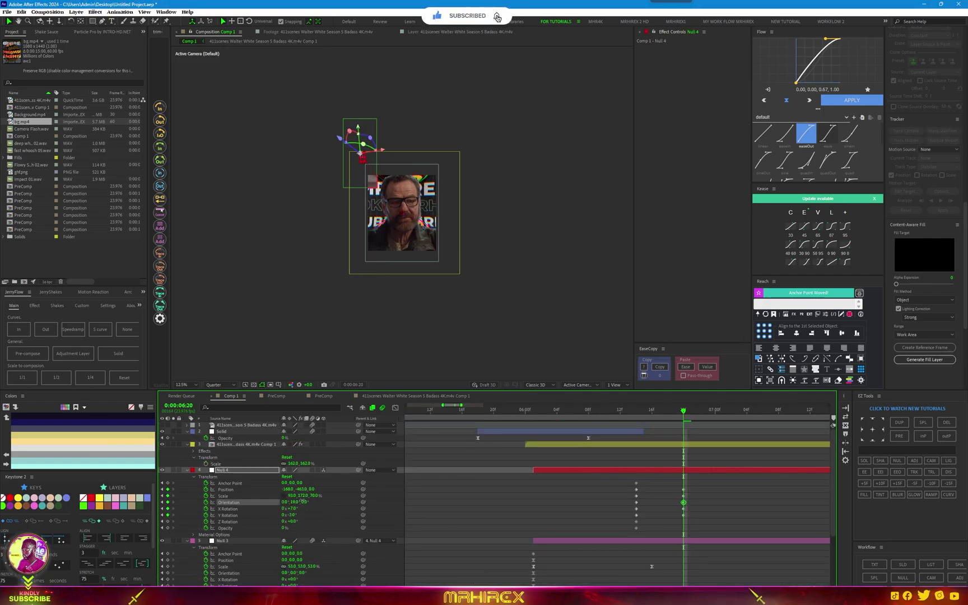
# Step: Set Null 4's Z scale to 5 and lift it above the frame, keyframing its position
pyautogui.moveTo(329, 504)
pyautogui.mouseDown()
pyautogui.moveTo(300, 502)
pyautogui.moveTo(321, 523)
pyautogui.mouseUp()
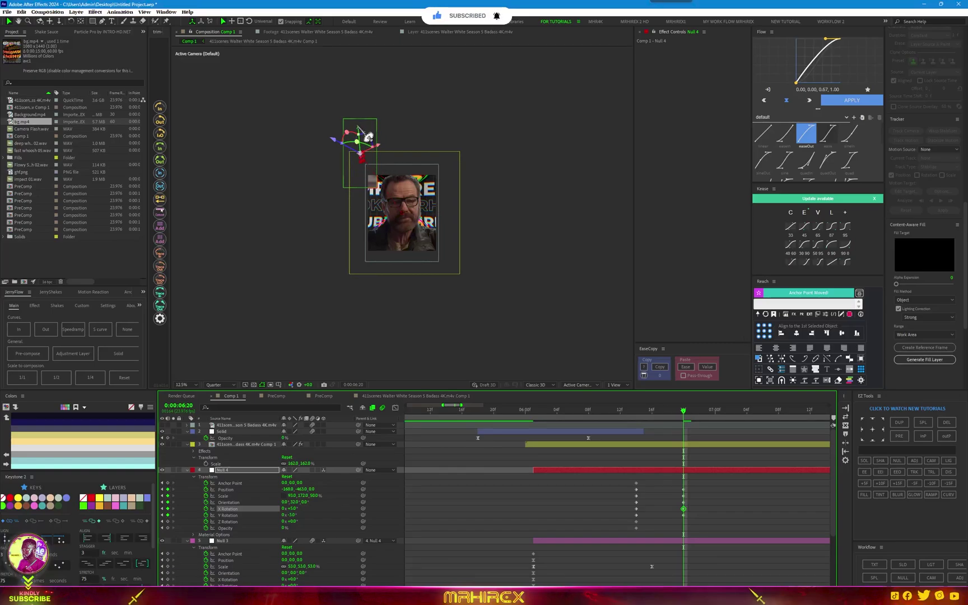
pyautogui.moveTo(357, 128); pyautogui.dragTo(356, 104)
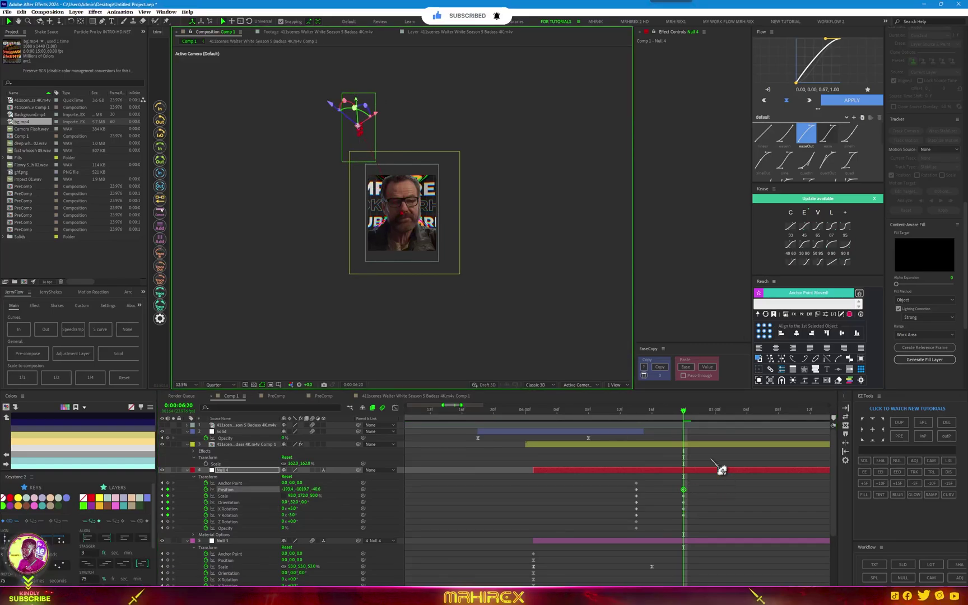
pyautogui.moveTo(698, 419)
pyautogui.mouseDown()
pyautogui.moveTo(642, 447)
pyautogui.moveTo(675, 457)
pyautogui.mouseUp()
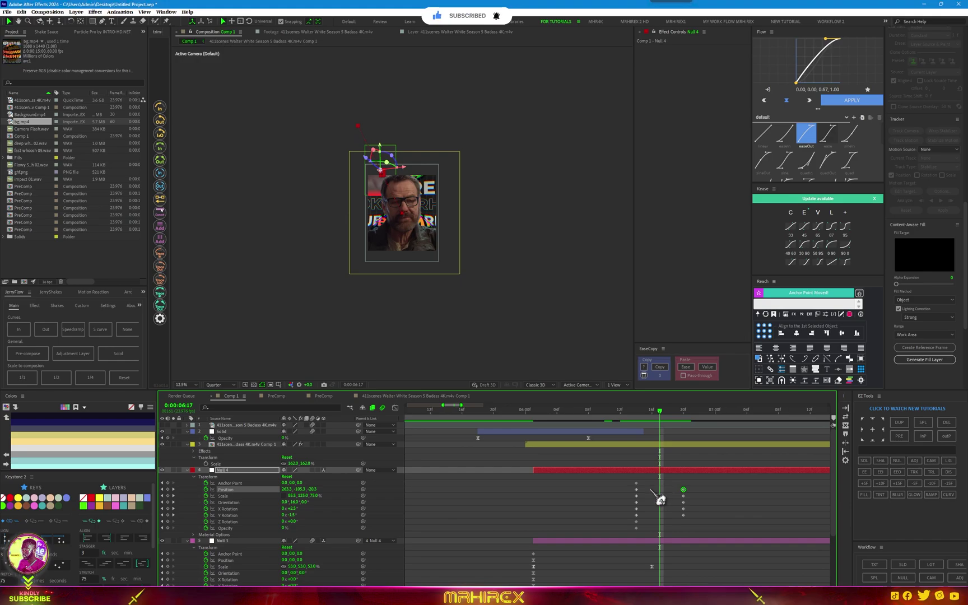
pyautogui.click(650, 446)
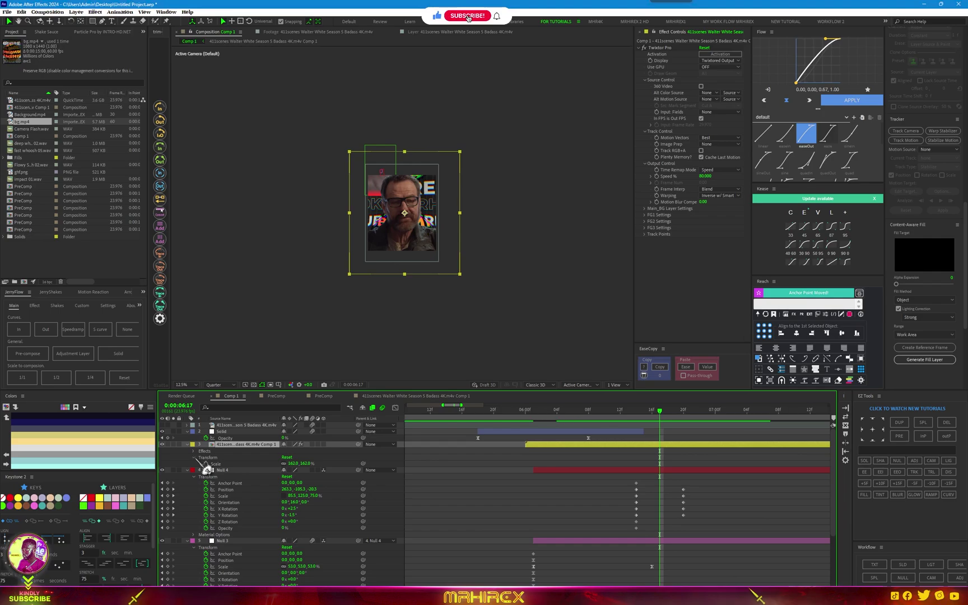
# Step: Keyframe all of the nested clip's transform properties at 6:17 and at 6:01
pyautogui.click(205, 465)
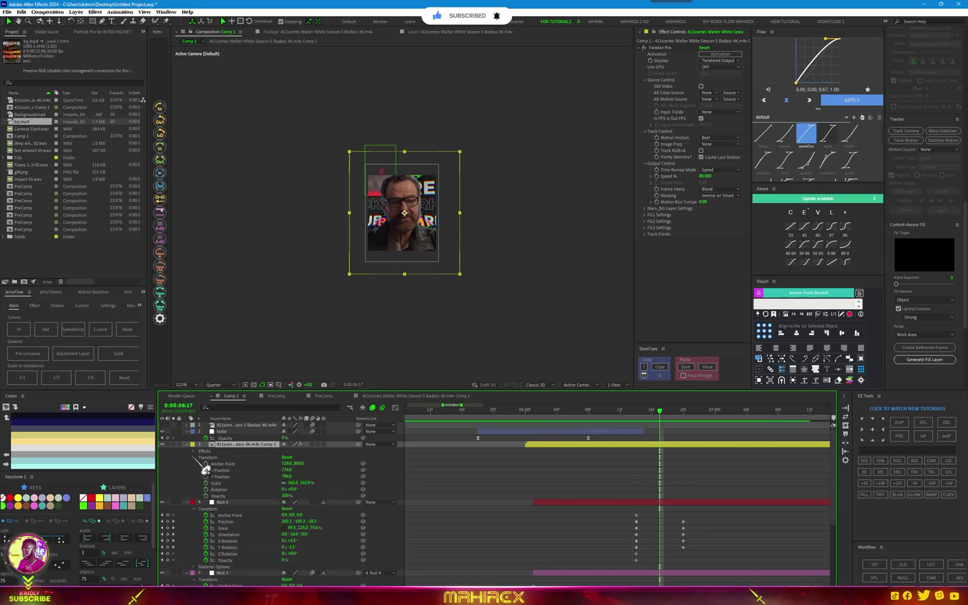
pyautogui.click(216, 507)
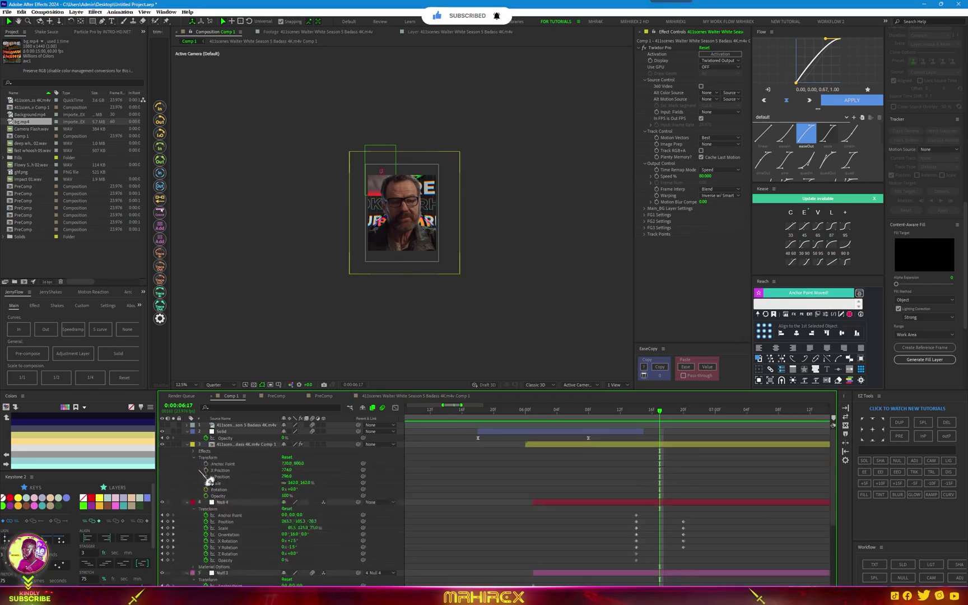
pyautogui.click(221, 476)
pyautogui.keyDown('shift'); pyautogui.click(247, 496); pyautogui.keyUp('shift')
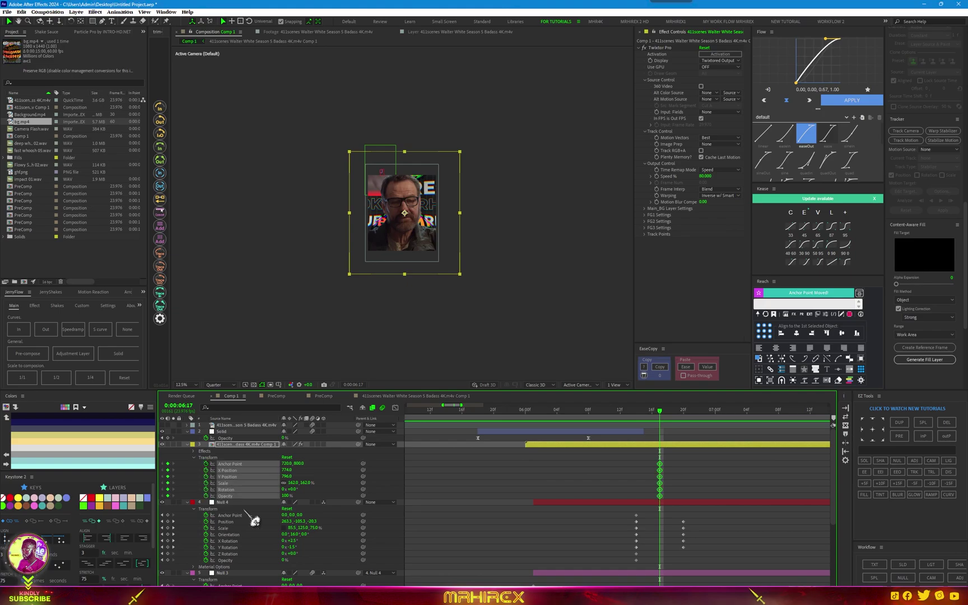
pyautogui.hotkey('alt', 'shift', 'k')
pyautogui.moveTo(664, 421); pyautogui.dragTo(547, 436)
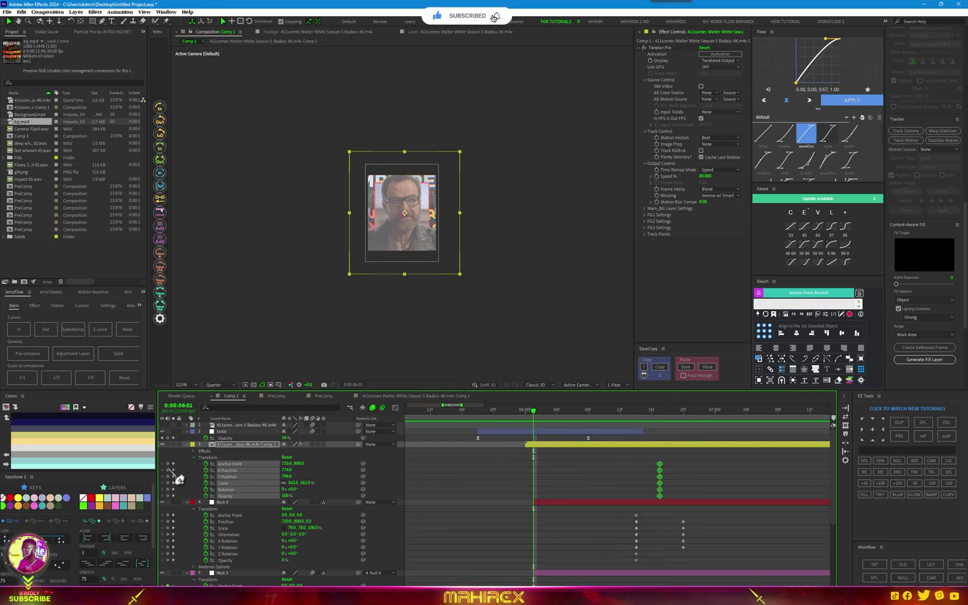
pyautogui.hotkey('alt', 'shift', 'k')
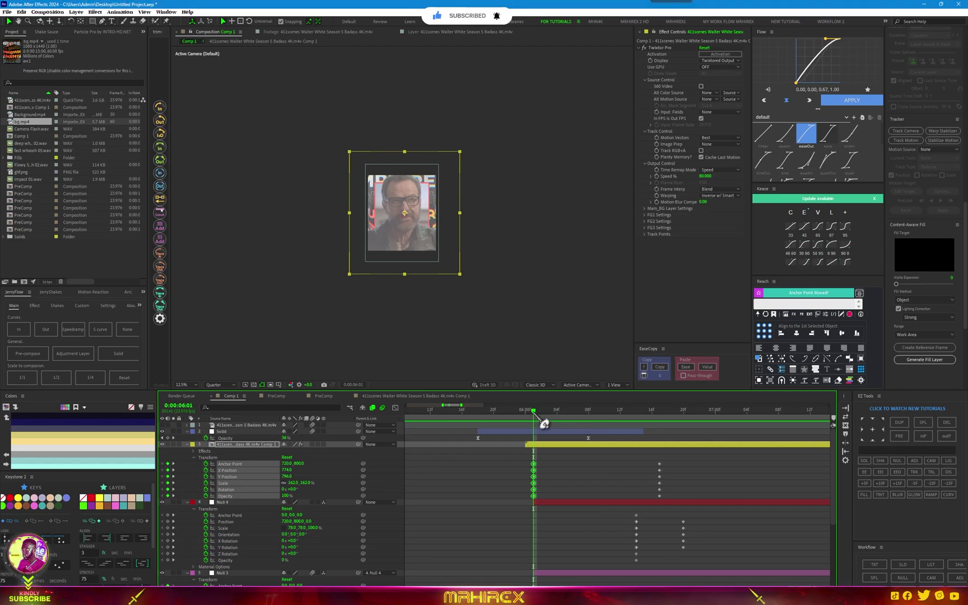
pyautogui.moveTo(543, 425); pyautogui.dragTo(662, 440)
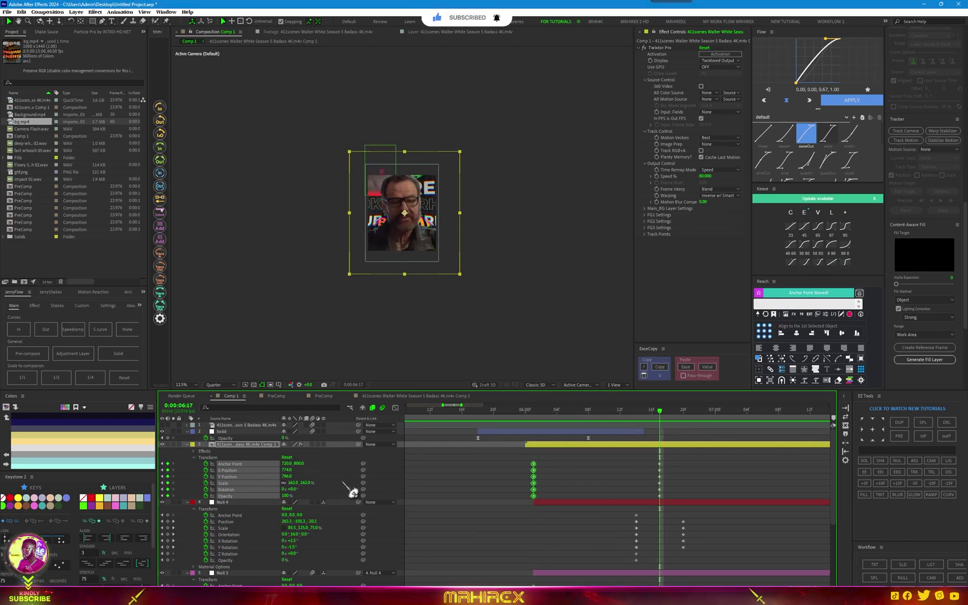
pyautogui.click(310, 499)
# Step: Set the clip's scale 127% and Y Position 980, then 169% and Y 1094
pyautogui.moveTo(293, 483); pyautogui.dragTo(273, 482)
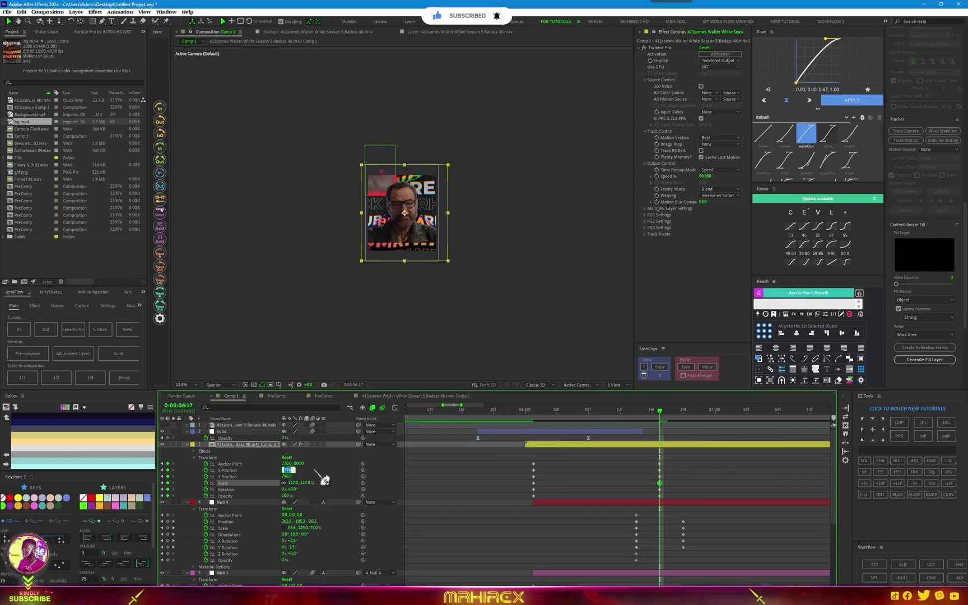
pyautogui.press('Tab')
pyautogui.write('980')
pyautogui.press('Return')
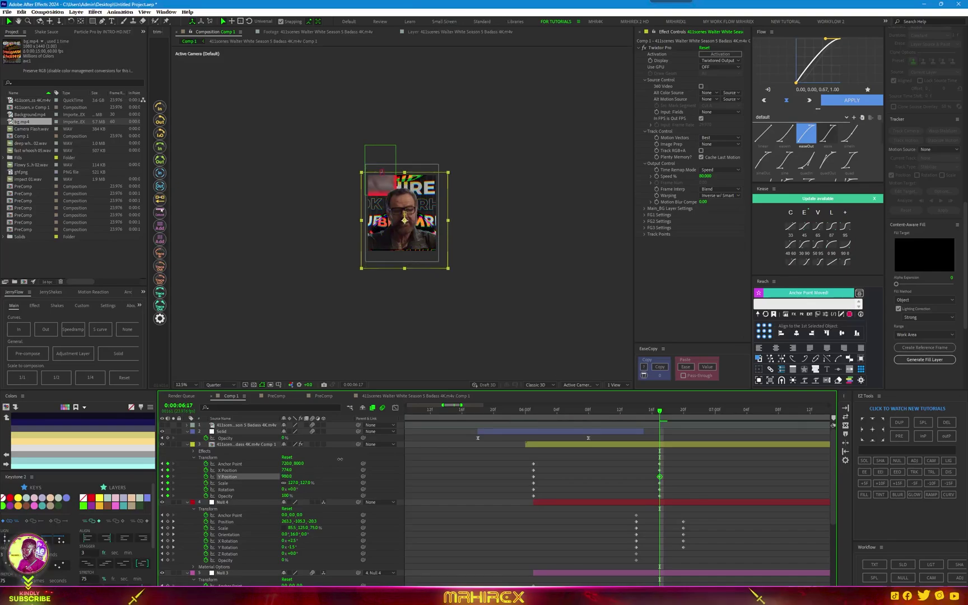
pyautogui.moveTo(340, 459); pyautogui.dragTo(352, 459)
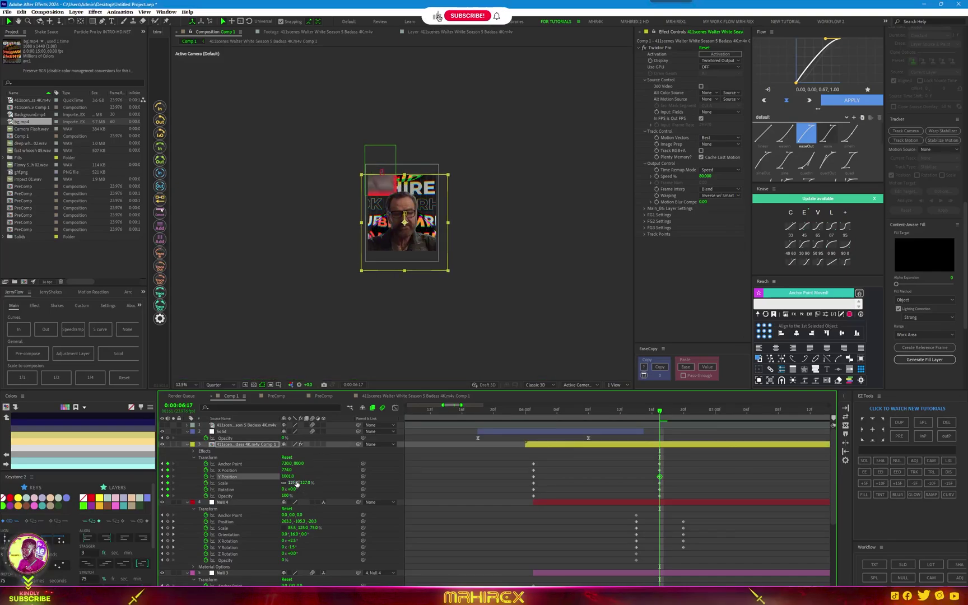
pyautogui.moveTo(297, 484); pyautogui.dragTo(305, 483)
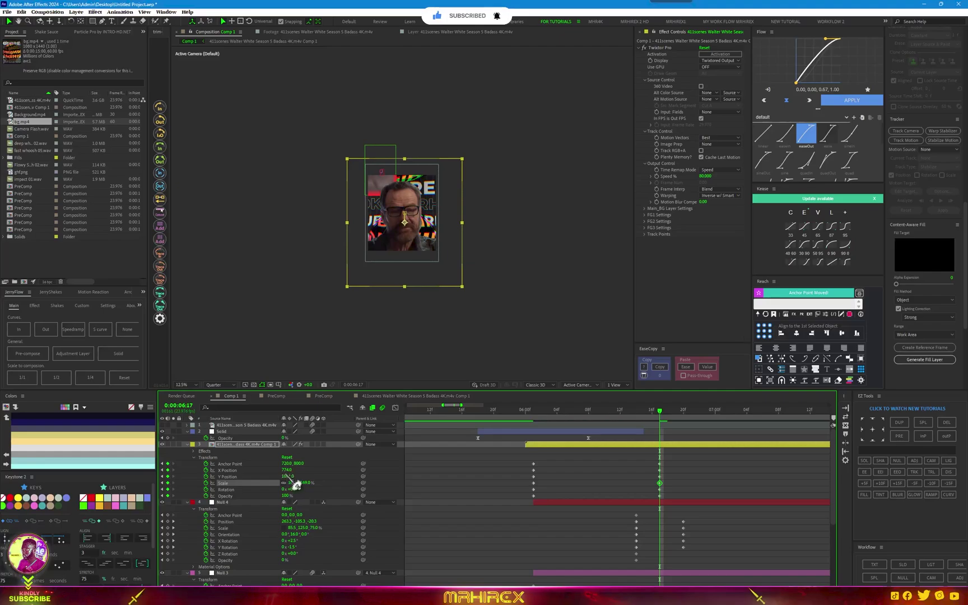
pyautogui.moveTo(287, 476); pyautogui.dragTo(964, 460)
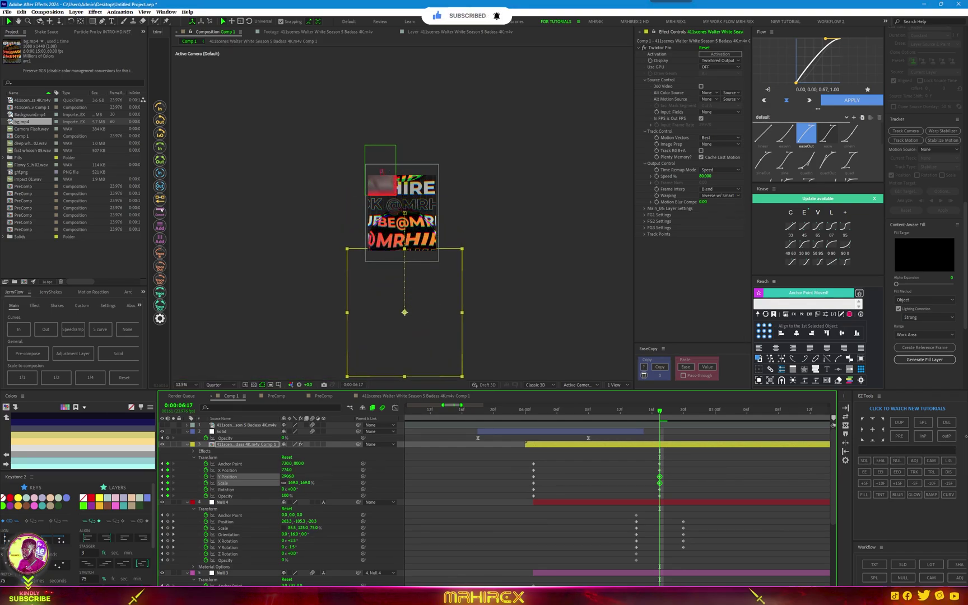
# Step: Apply Kease easing to the later column of keyframes and check the zoom
pyautogui.moveTo(660, 411)
pyautogui.mouseDown()
pyautogui.moveTo(530, 434)
pyautogui.moveTo(589, 444)
pyautogui.mouseUp()
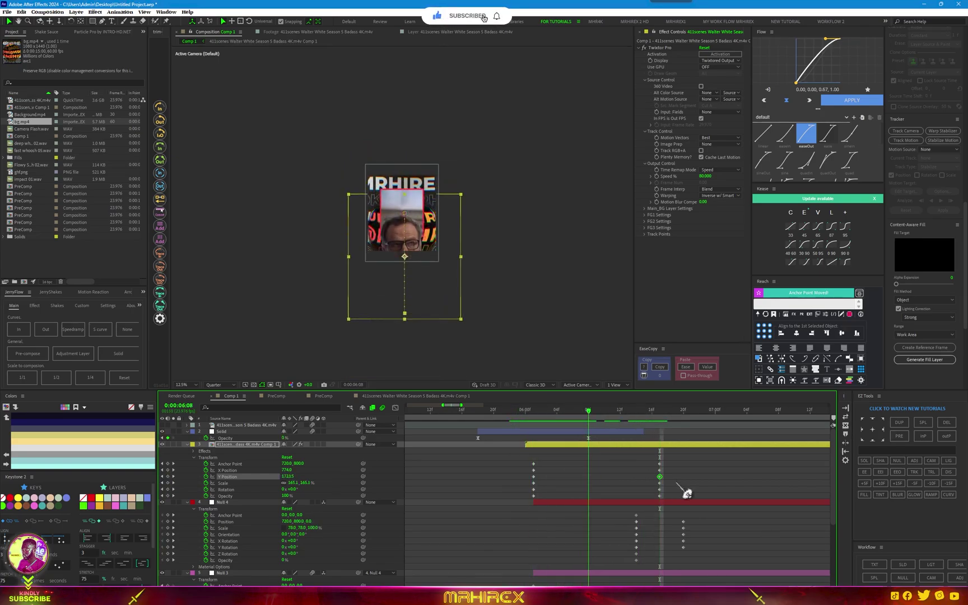
pyautogui.moveTo(683, 460)
pyautogui.mouseDown()
pyautogui.moveTo(635, 515)
pyautogui.moveTo(696, 493)
pyautogui.moveTo(517, 515)
pyautogui.mouseUp()
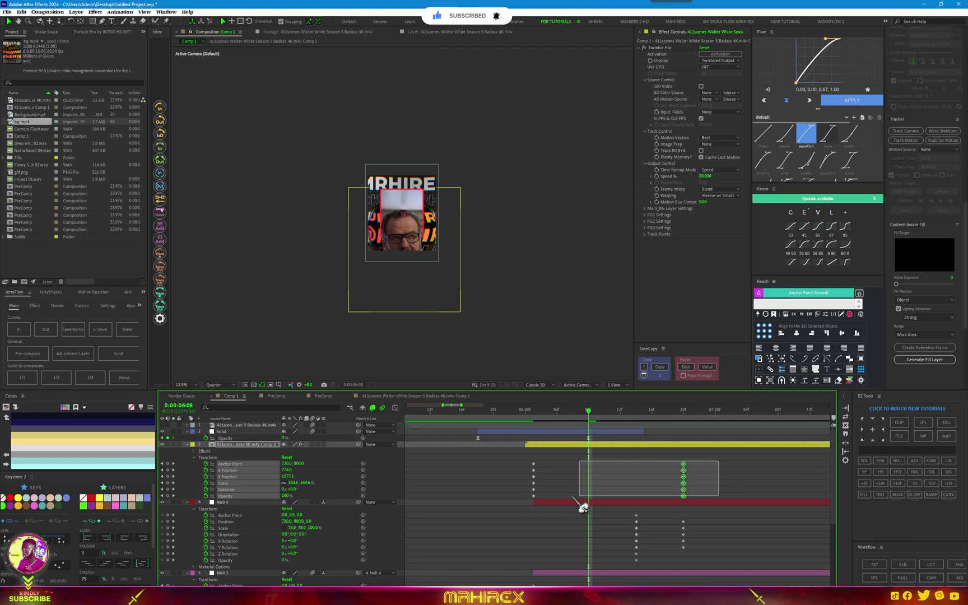
pyautogui.click(821, 236)
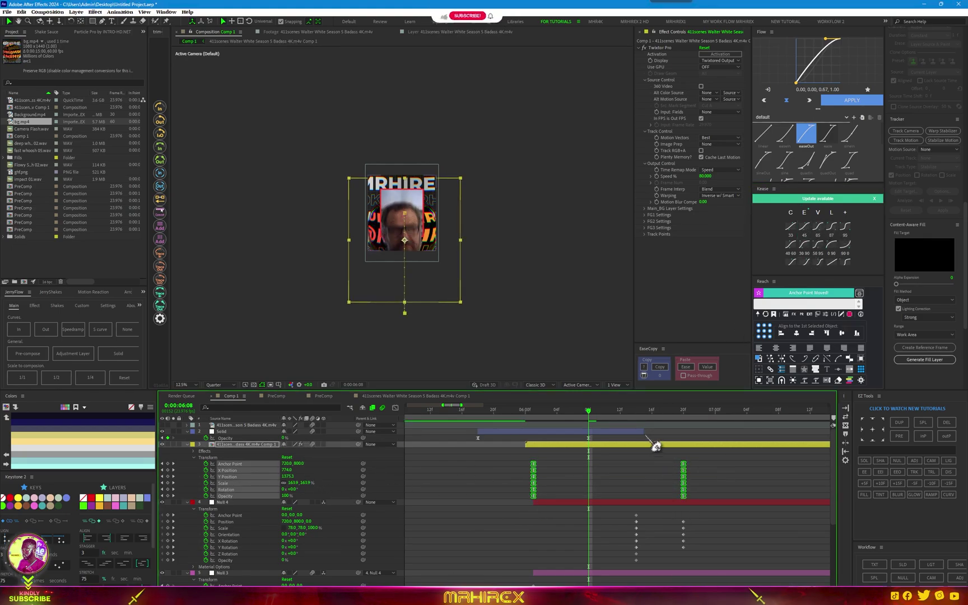
pyautogui.moveTo(713, 458)
pyautogui.mouseDown()
pyautogui.moveTo(668, 523)
pyautogui.moveTo(679, 511)
pyautogui.moveTo(773, 493)
pyautogui.mouseUp()
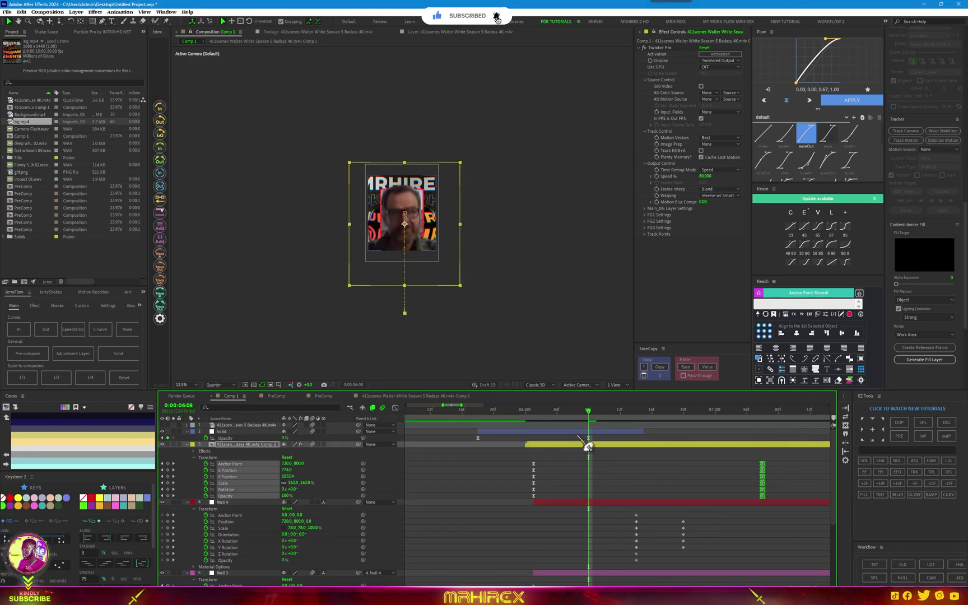
pyautogui.moveTo(568, 425)
pyautogui.mouseDown()
pyautogui.moveTo(617, 438)
pyautogui.moveTo(672, 424)
pyautogui.moveTo(727, 429)
pyautogui.mouseUp()
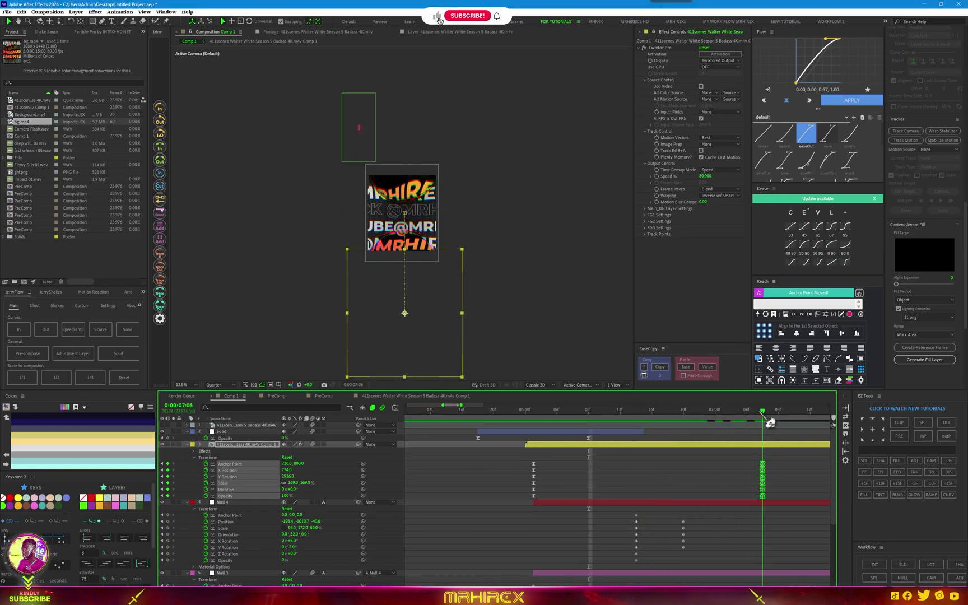
pyautogui.moveTo(727, 430); pyautogui.dragTo(646, 443)
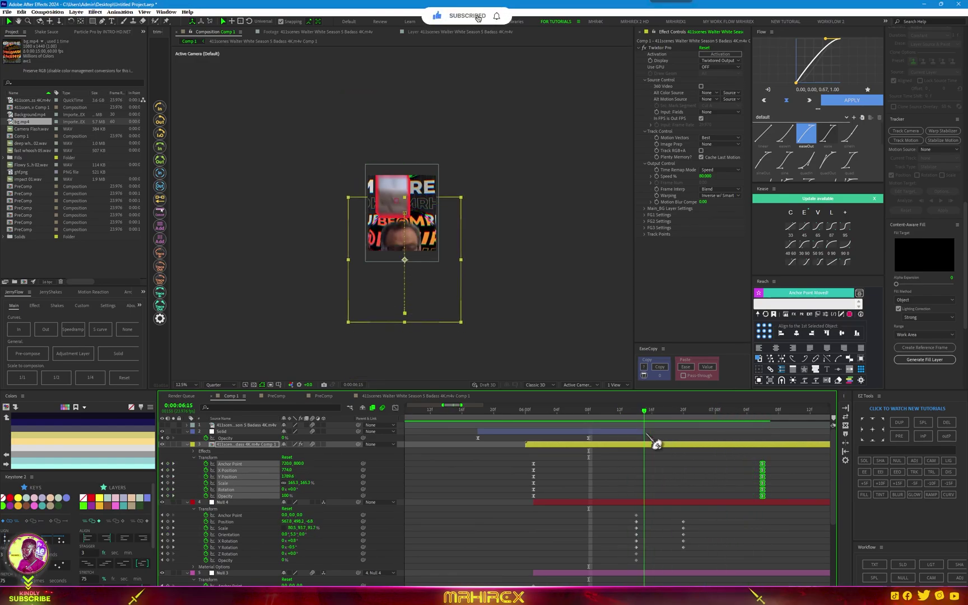
# Step: Make the ghf.png overlay a 3D layer and reveal its Transform properties
pyautogui.scroll(-2, 663, 518)
pyautogui.scroll(-2, 663, 519)
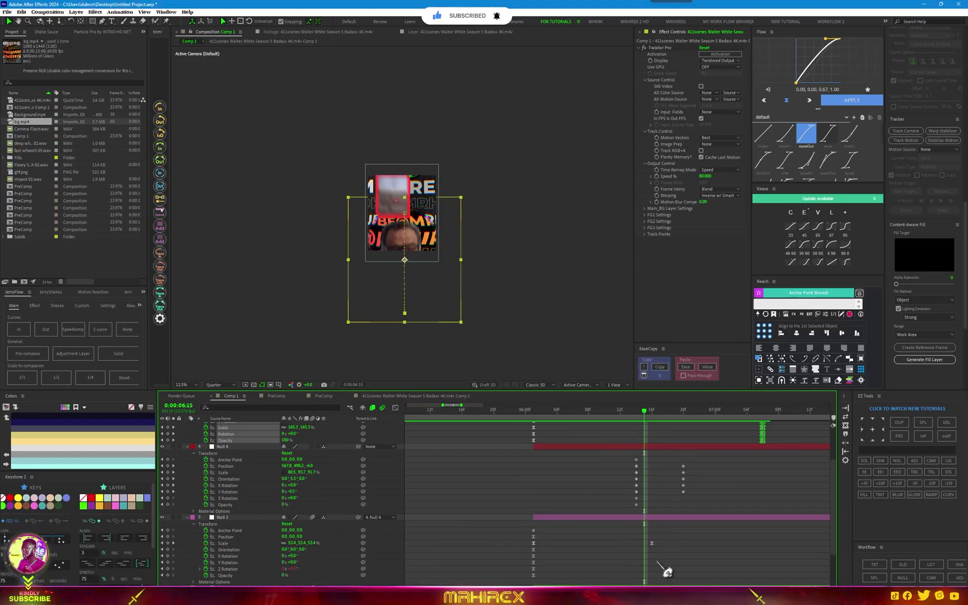
pyautogui.scroll(-3, 657, 562)
pyautogui.click(642, 511)
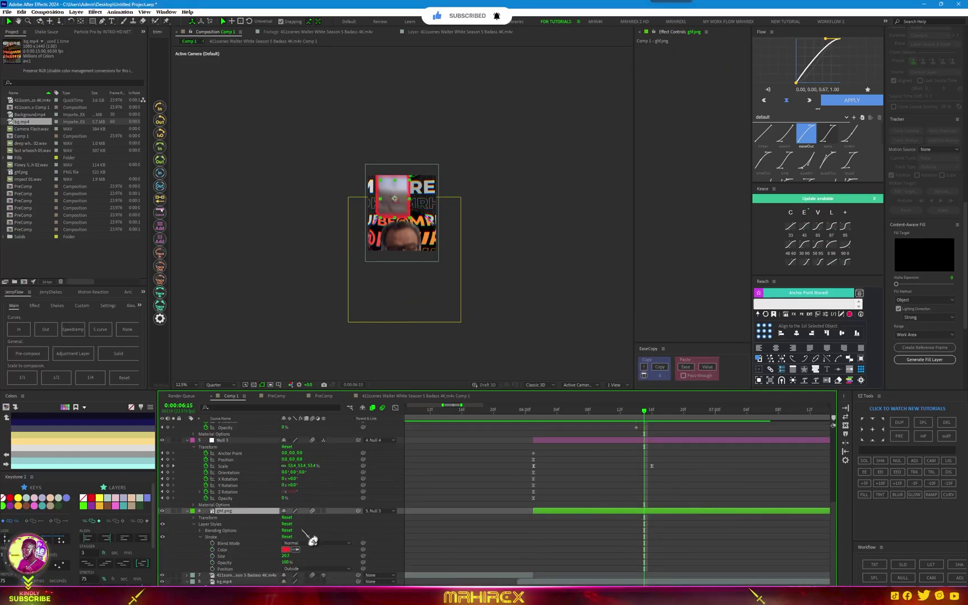
pyautogui.click(324, 511)
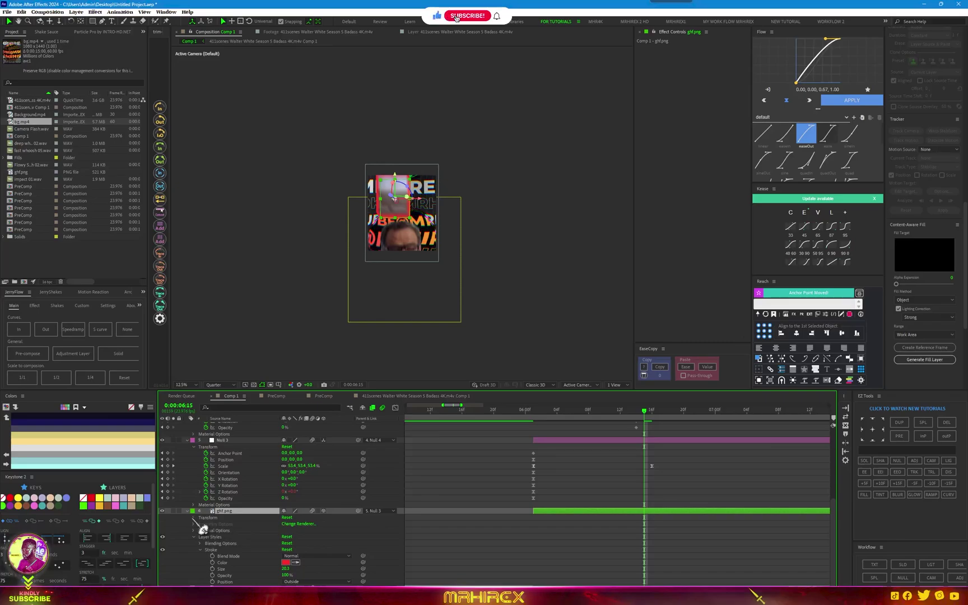
pyautogui.click(193, 517)
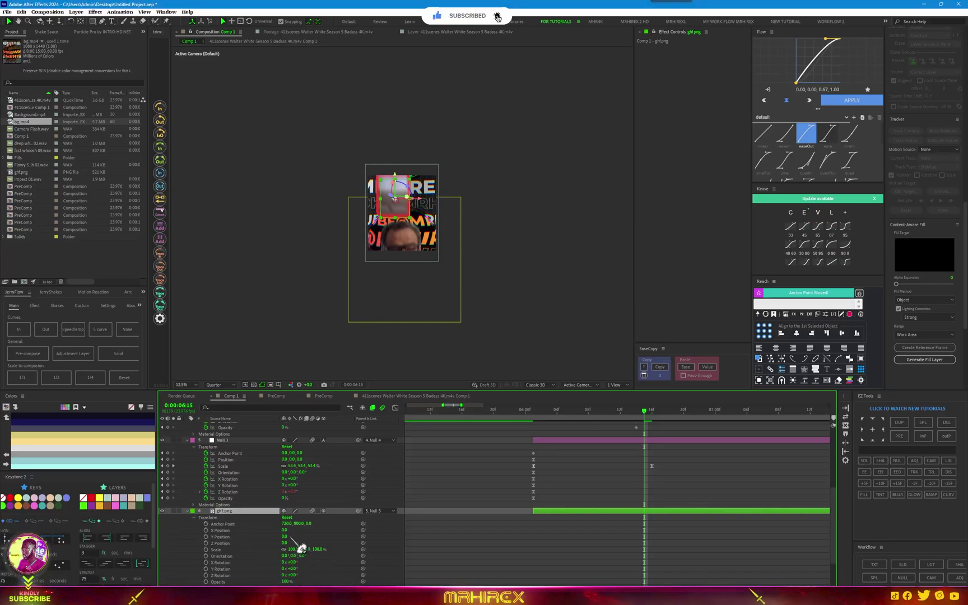
# Step: Set ghf.png to Y Position 205, tilt its orientation 24° Y and 330° Z, and X scale 68%
pyautogui.moveTo(285, 537); pyautogui.dragTo(332, 509)
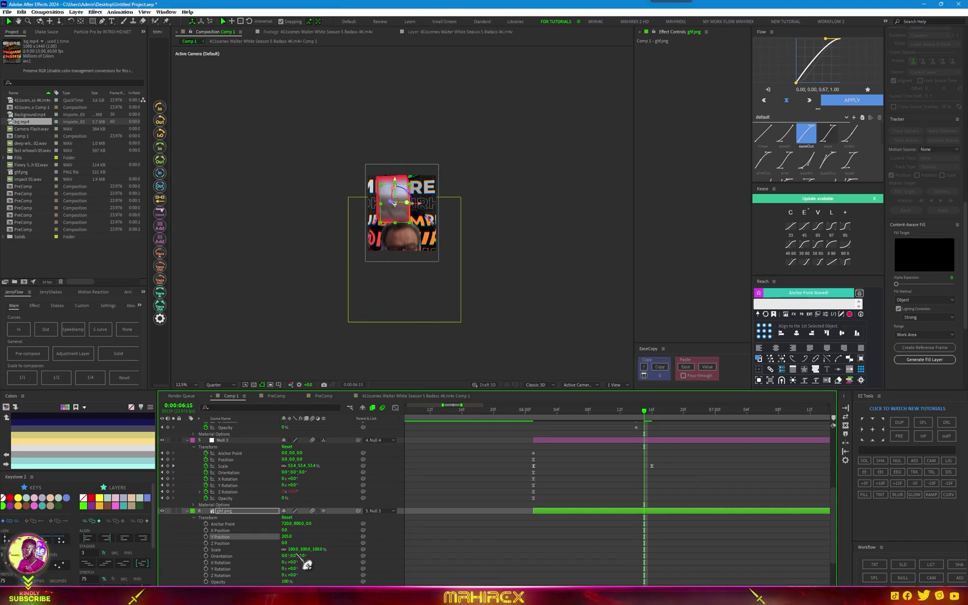
pyautogui.moveTo(293, 555)
pyautogui.mouseDown()
pyautogui.moveTo(307, 550)
pyautogui.moveTo(264, 549)
pyautogui.mouseUp()
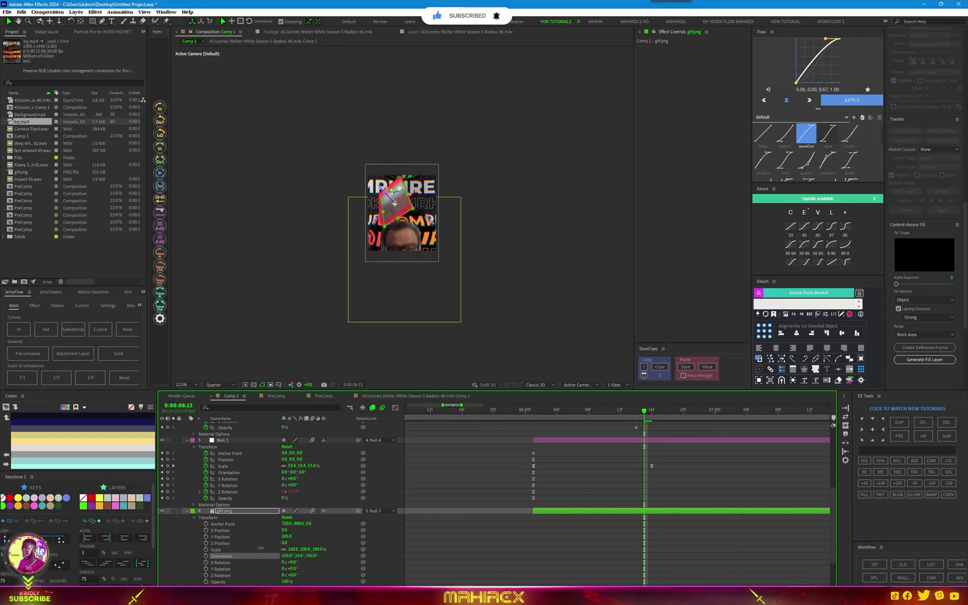
pyautogui.moveTo(309, 556)
pyautogui.mouseDown()
pyautogui.moveTo(308, 563)
pyautogui.moveTo(301, 556)
pyautogui.mouseUp()
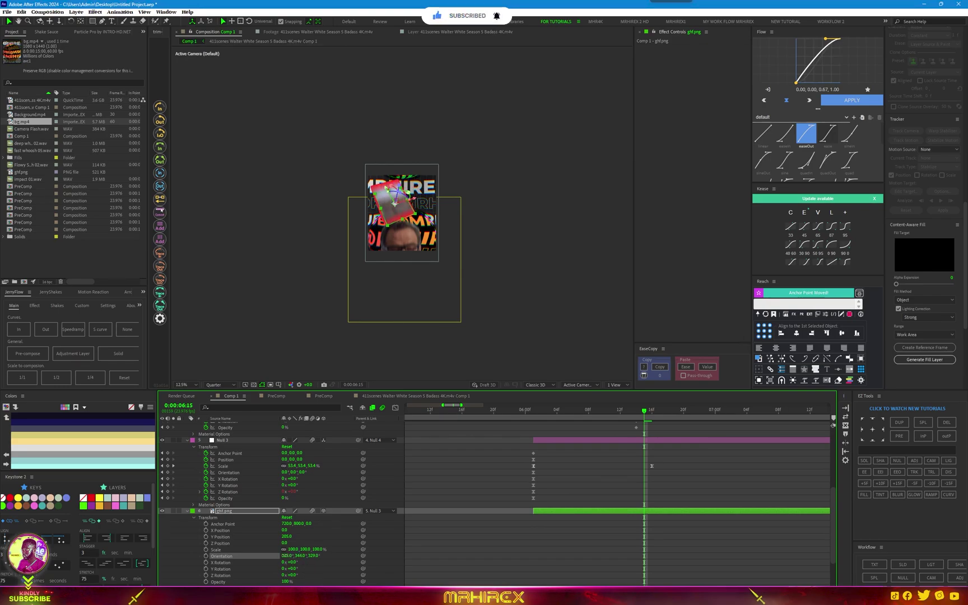
pyautogui.click(294, 549)
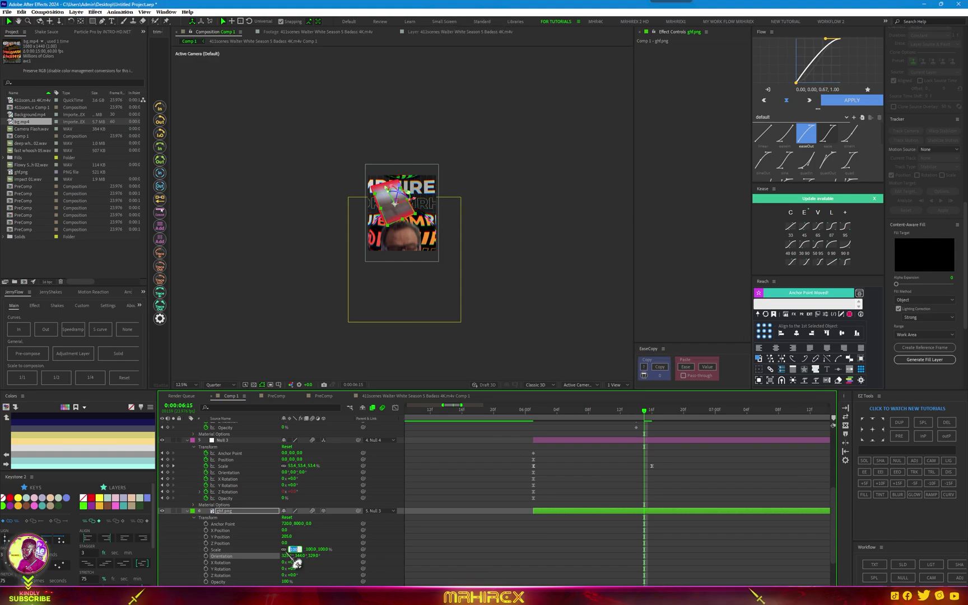
pyautogui.write('68')
pyautogui.press('Return')
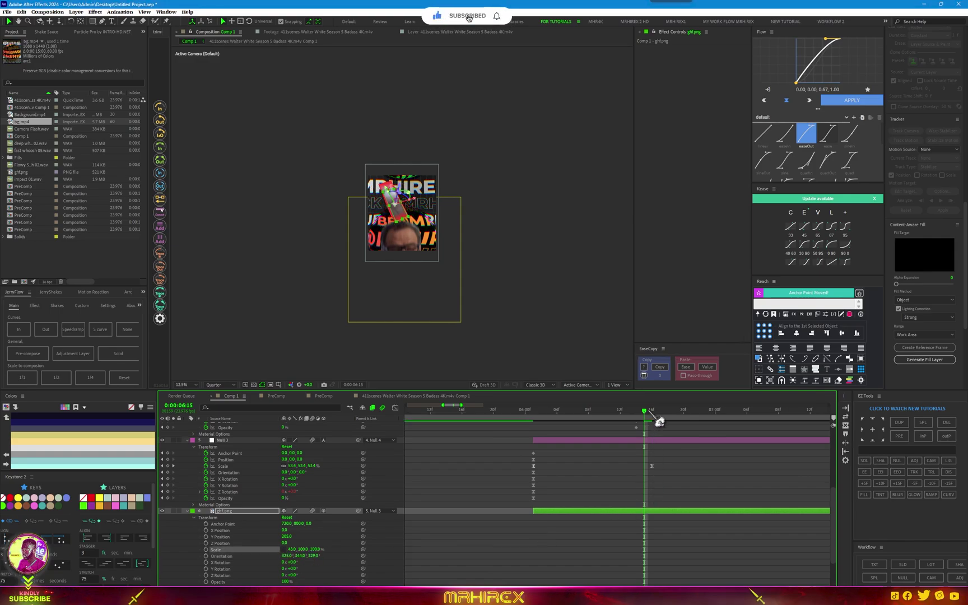
pyautogui.moveTo(645, 411)
pyautogui.mouseDown()
pyautogui.moveTo(604, 410)
pyautogui.moveTo(605, 458)
pyautogui.moveTo(618, 458)
pyautogui.mouseUp()
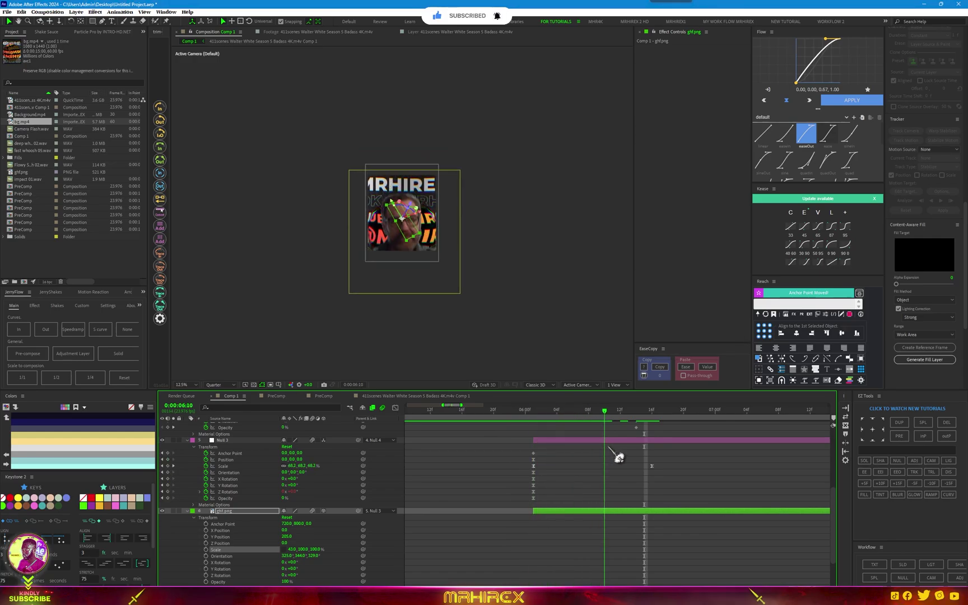
pyautogui.scroll(2, 621, 500)
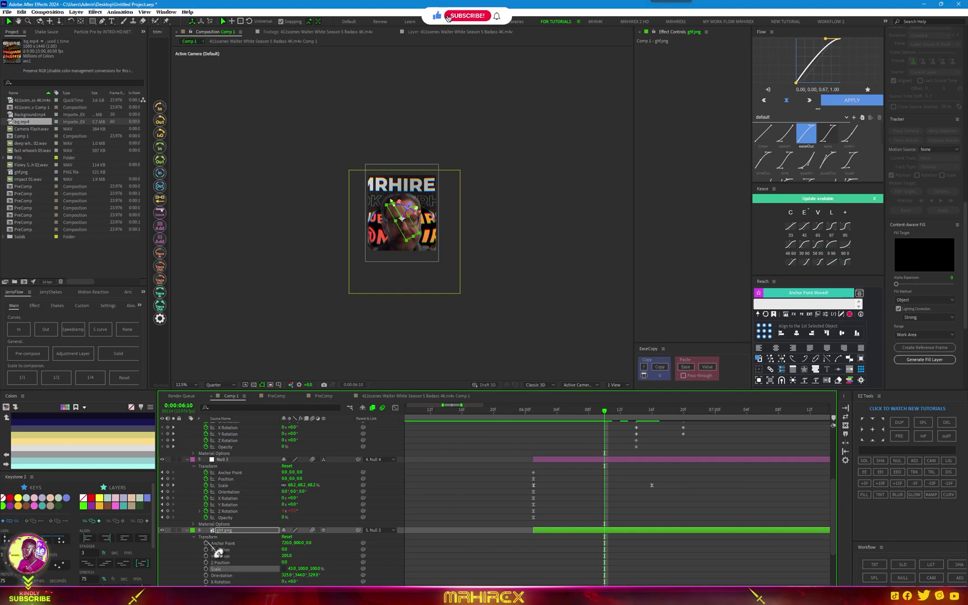
# Step: At 6:01, reset ghf.png's transform as a starting keyframe and move it up-left
pyautogui.scroll(-1, 645, 468)
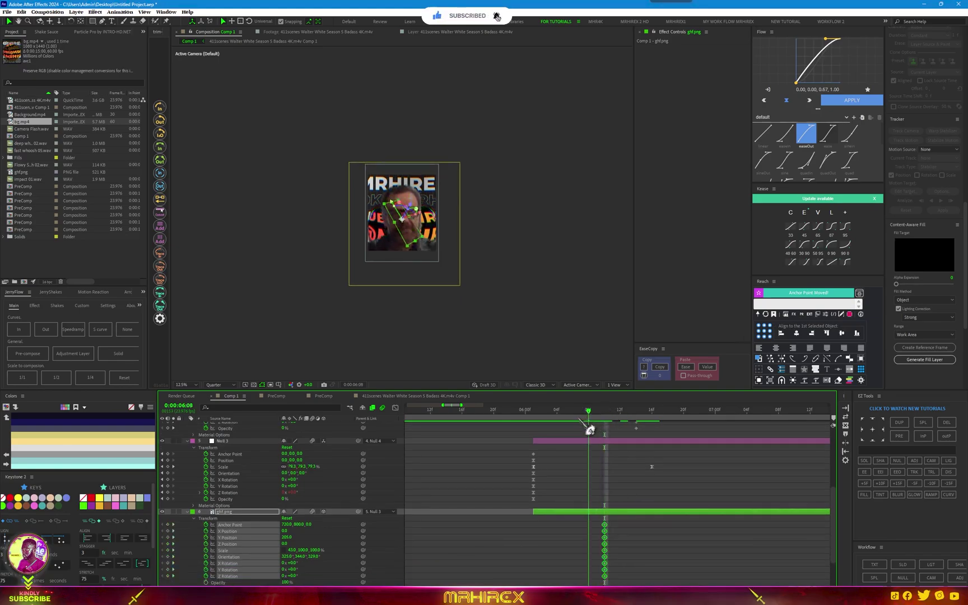
pyautogui.moveTo(622, 421); pyautogui.dragTo(550, 443)
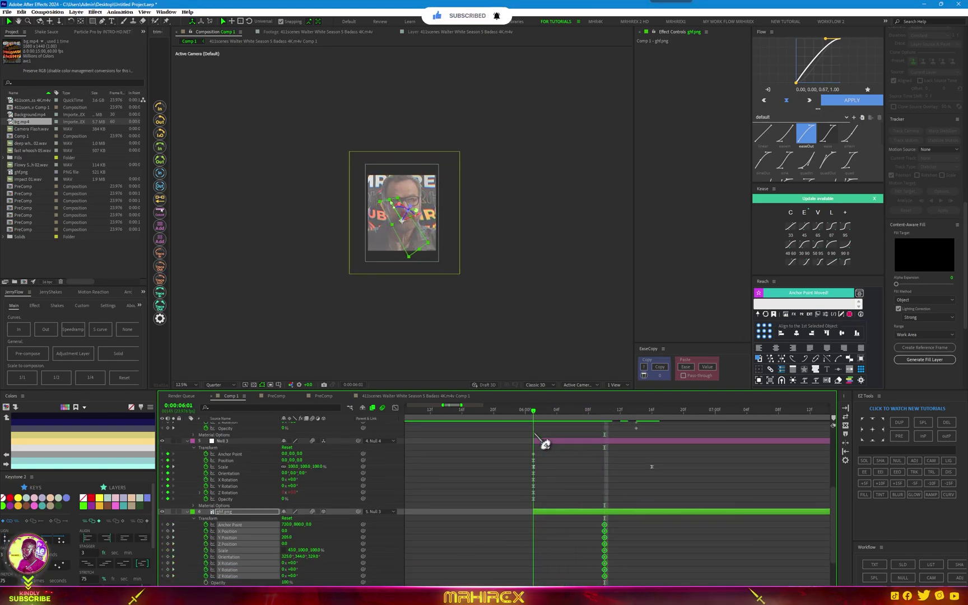
pyautogui.press('j')
pyautogui.click(287, 519)
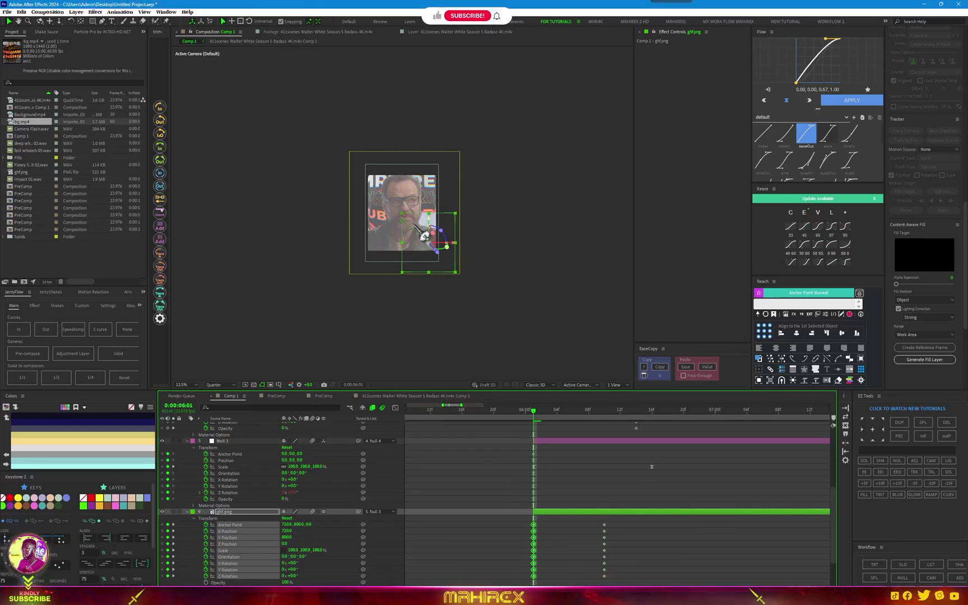
pyautogui.moveTo(416, 216)
pyautogui.mouseDown()
pyautogui.moveTo(377, 195)
pyautogui.moveTo(387, 198)
pyautogui.mouseUp()
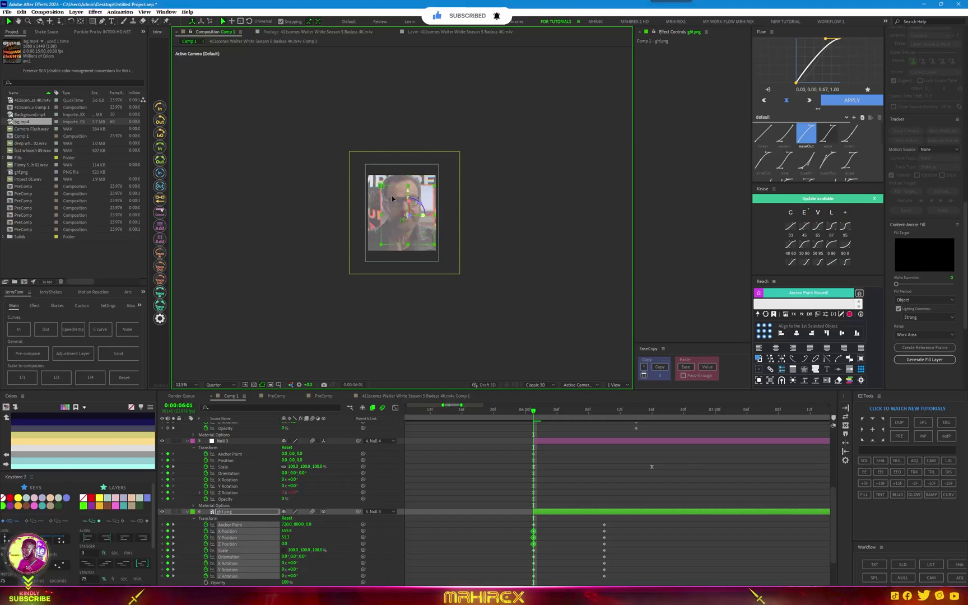
pyautogui.moveTo(548, 417)
pyautogui.mouseDown()
pyautogui.moveTo(667, 420)
pyautogui.moveTo(648, 437)
pyautogui.mouseUp()
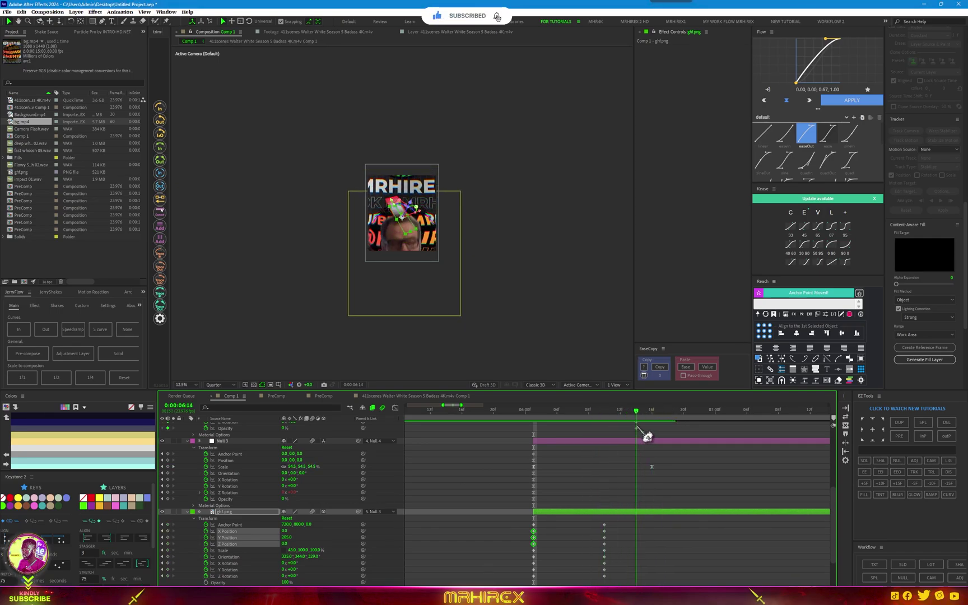
# Step: Duplicate the top Walter White video clip layer
pyautogui.scroll(5, 670, 515)
pyautogui.scroll(1, 671, 515)
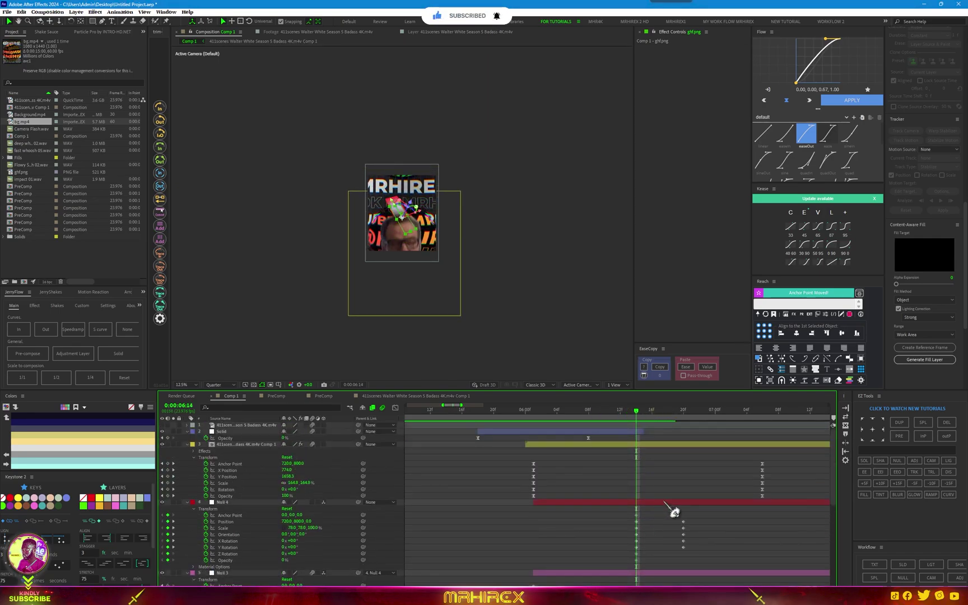
pyautogui.scroll(-5, 674, 512)
pyautogui.click(624, 428)
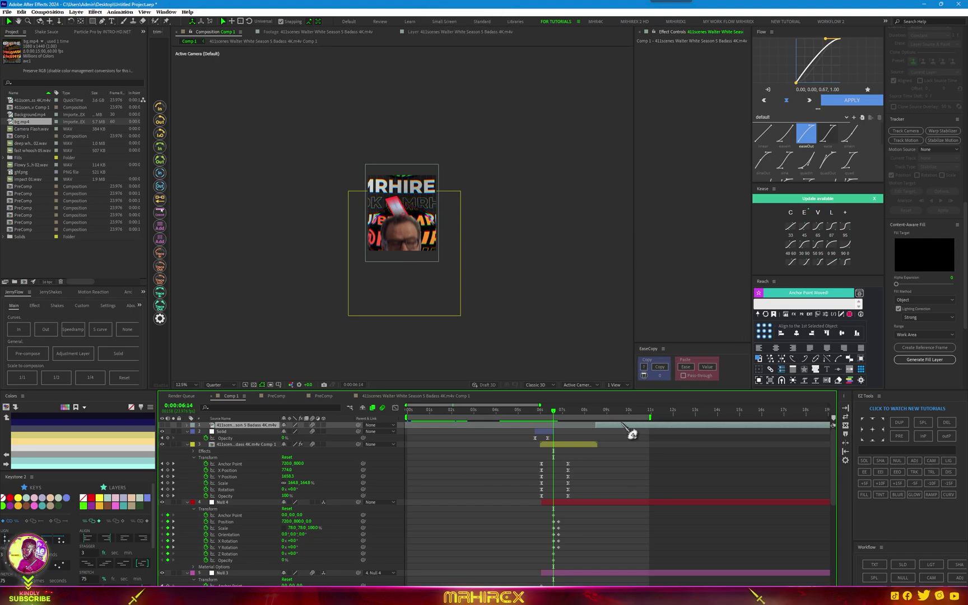
pyautogui.hotkey('ctrl', 'd')
# Step: Move the second clip below Comp 1 and start it slightly earlier
pyautogui.click(600, 433)
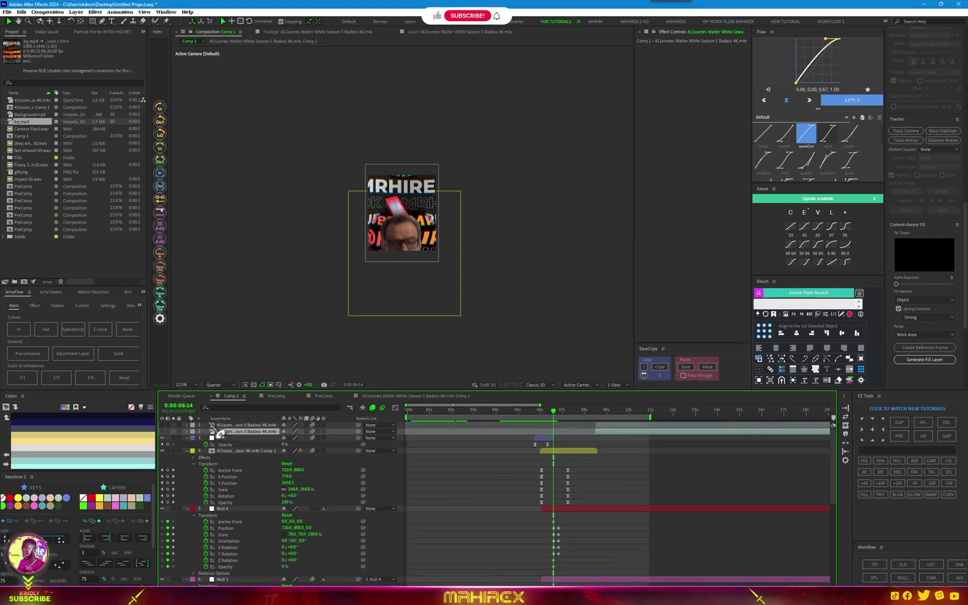
pyautogui.moveTo(235, 445); pyautogui.dragTo(235, 488)
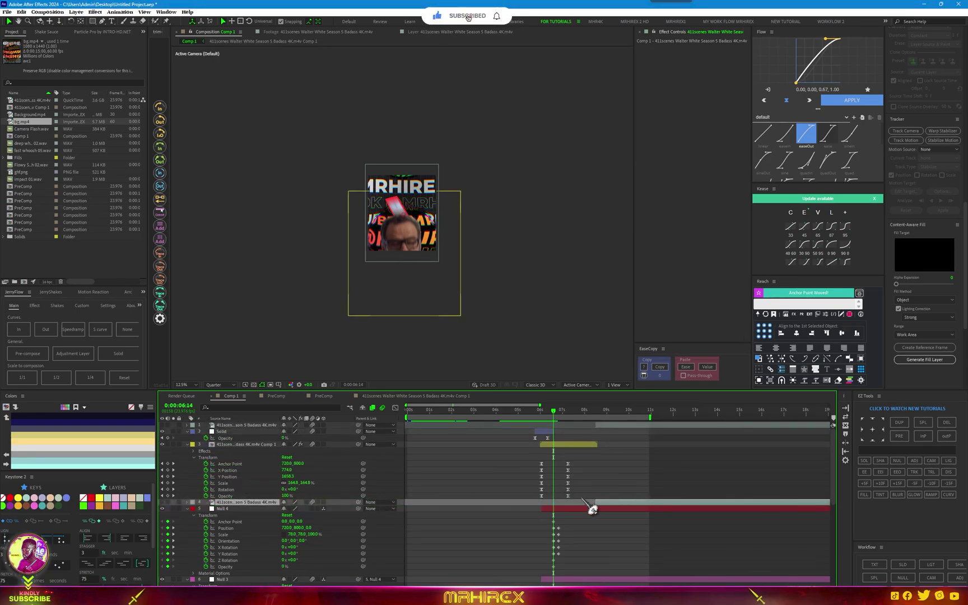
pyautogui.scroll(-1, 627, 515)
pyautogui.scroll(-1, 624, 495)
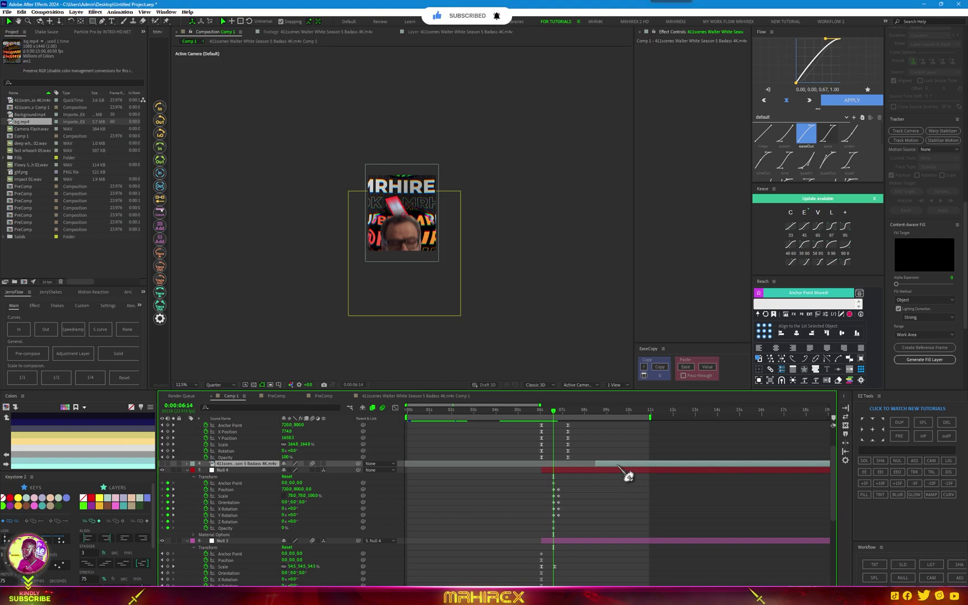
pyautogui.moveTo(636, 473); pyautogui.dragTo(603, 471)
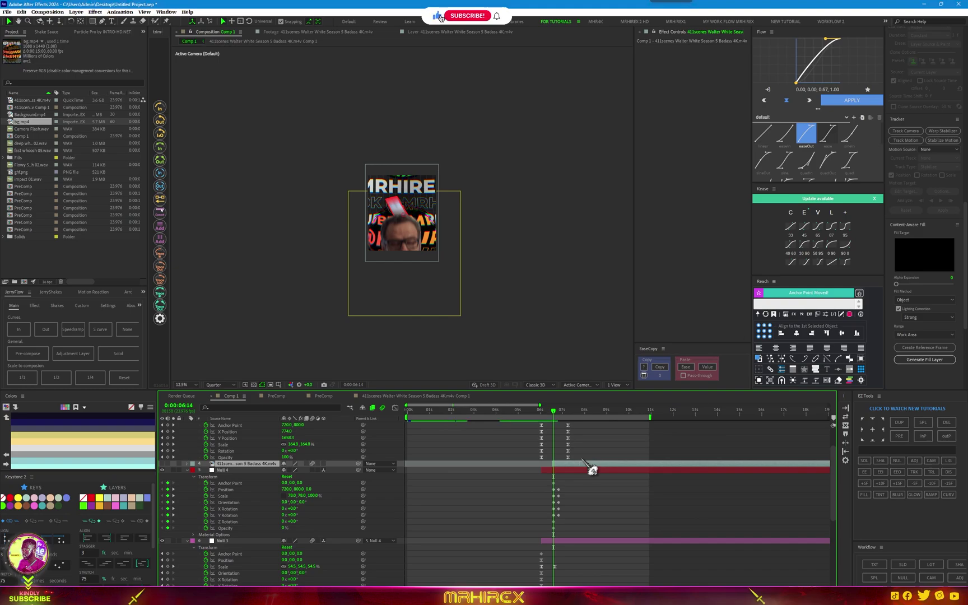
# Step: Turn on layer 4's visibility and scrub through the transition to check the footage
pyautogui.click(162, 463)
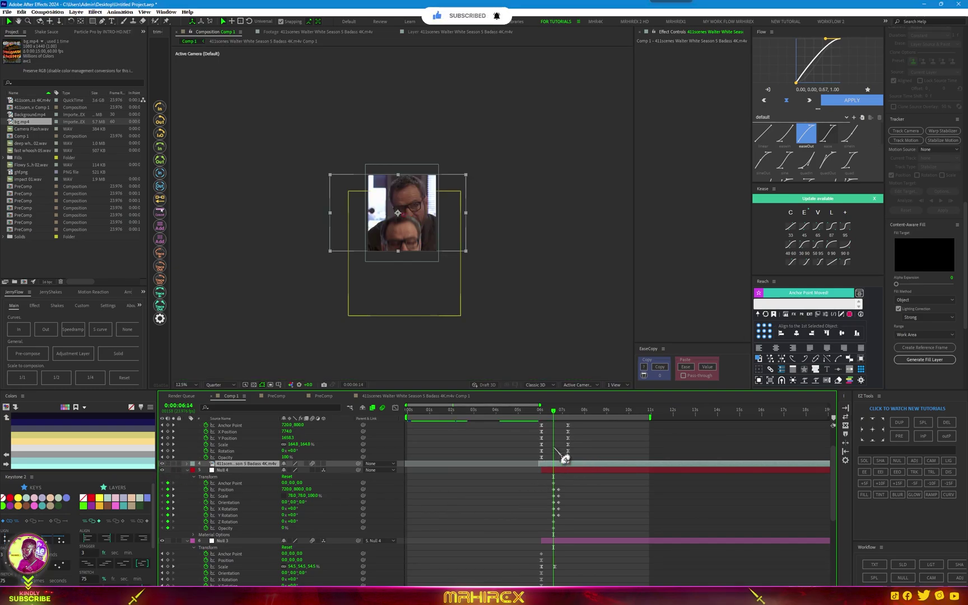
pyautogui.moveTo(564, 422); pyautogui.dragTo(635, 421)
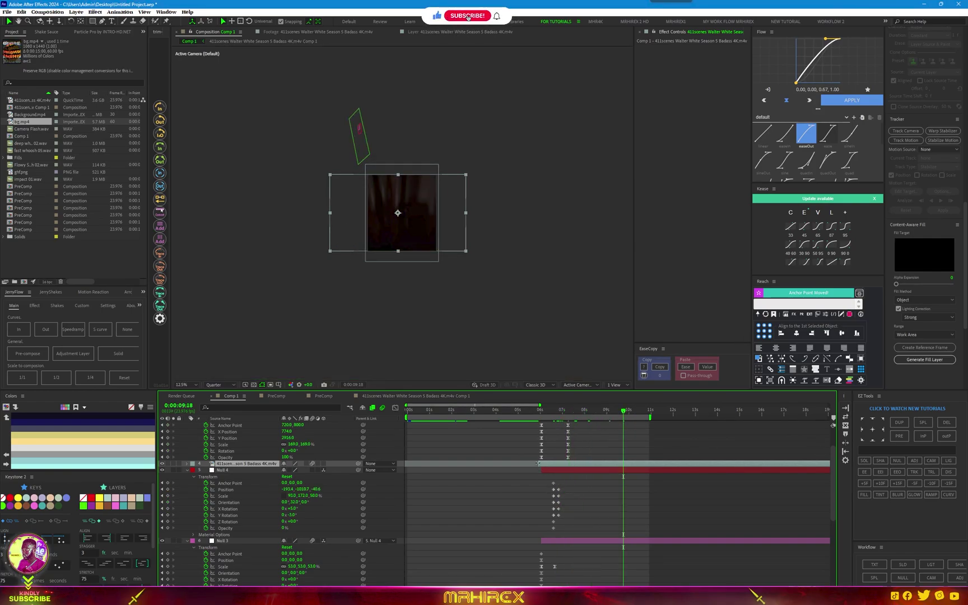
pyautogui.moveTo(637, 421); pyautogui.dragTo(554, 422)
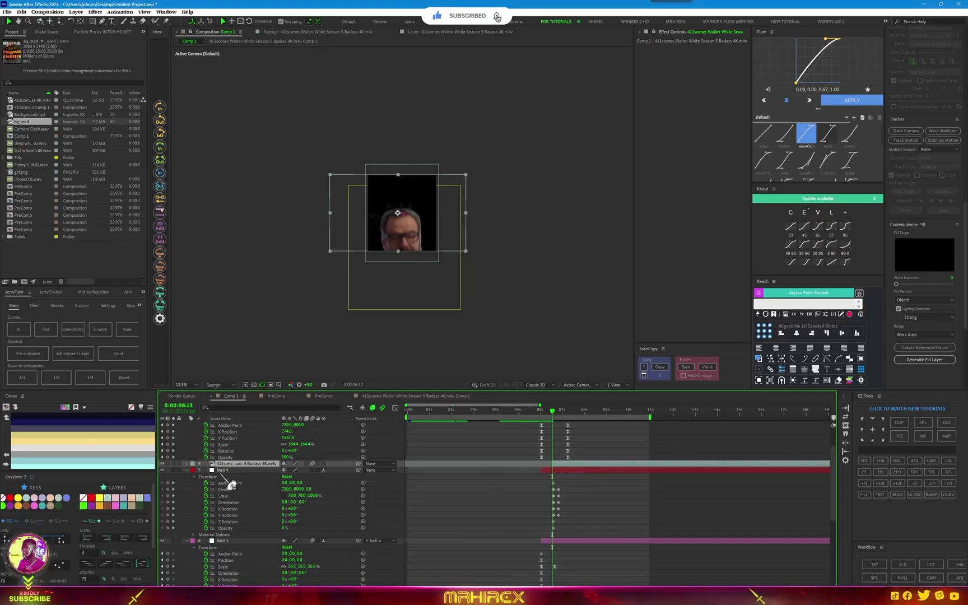
# Step: At 6:13, keyframe the clip's X/Y Position and push Y down to about 2628, below frame
pyautogui.press('p')
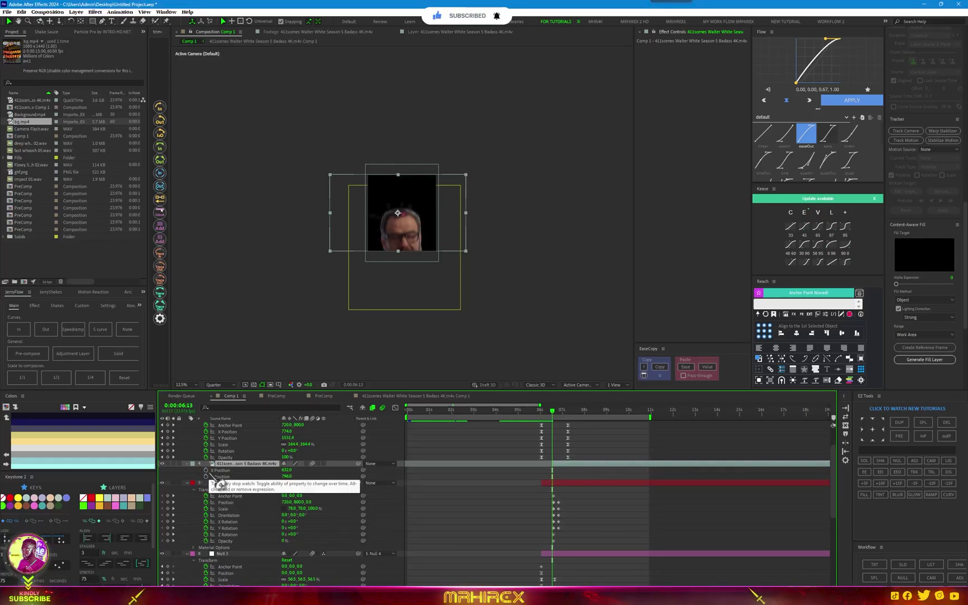
pyautogui.hotkey('alt', 'shift', 'p')
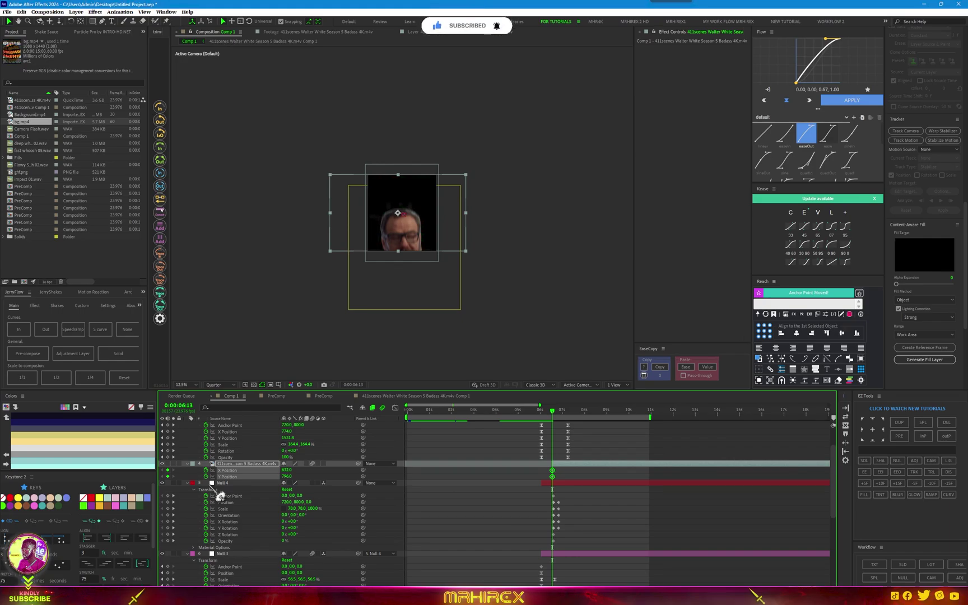
pyautogui.press('s')
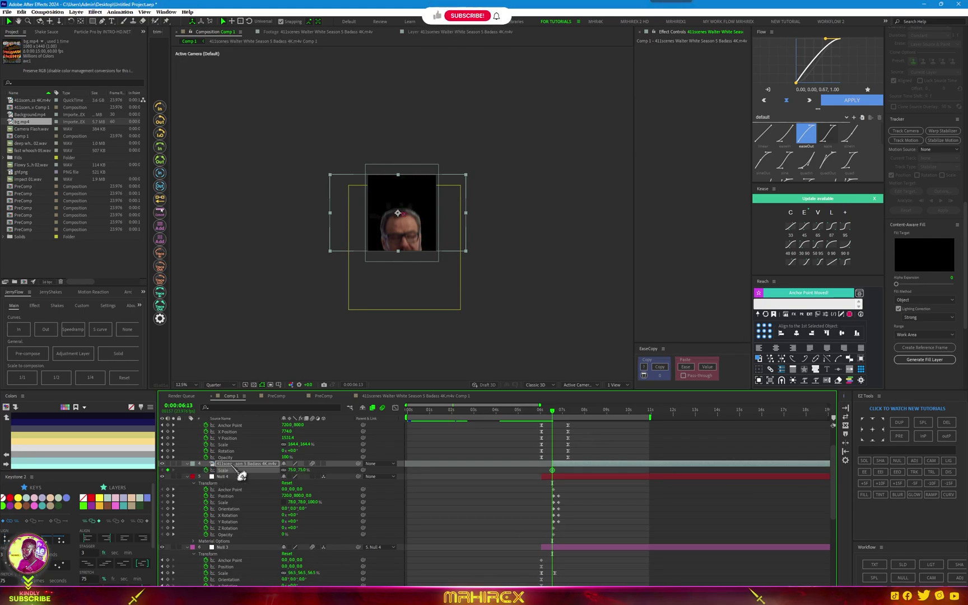
pyautogui.press('u')
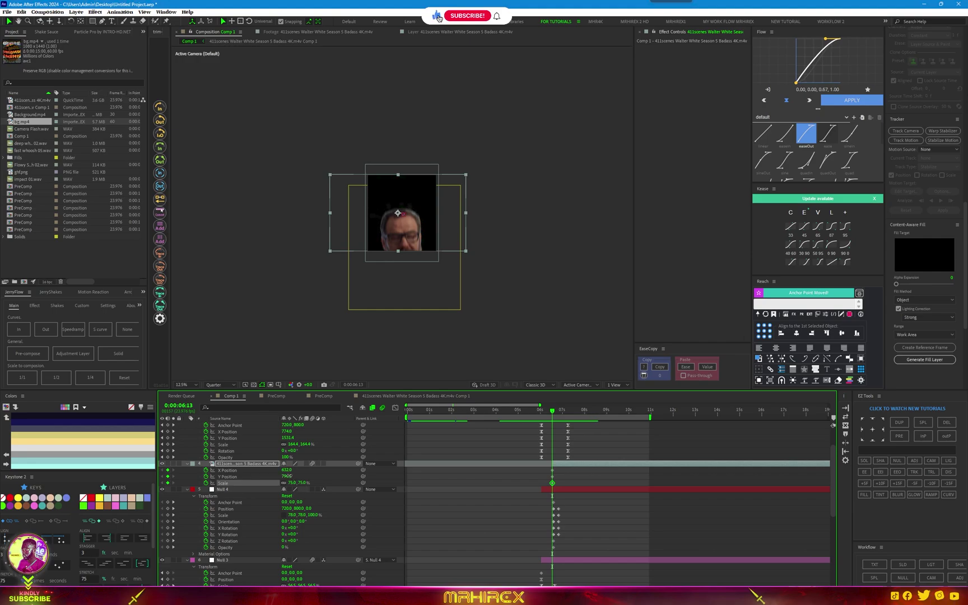
pyautogui.moveTo(289, 476); pyautogui.dragTo(336, 477)
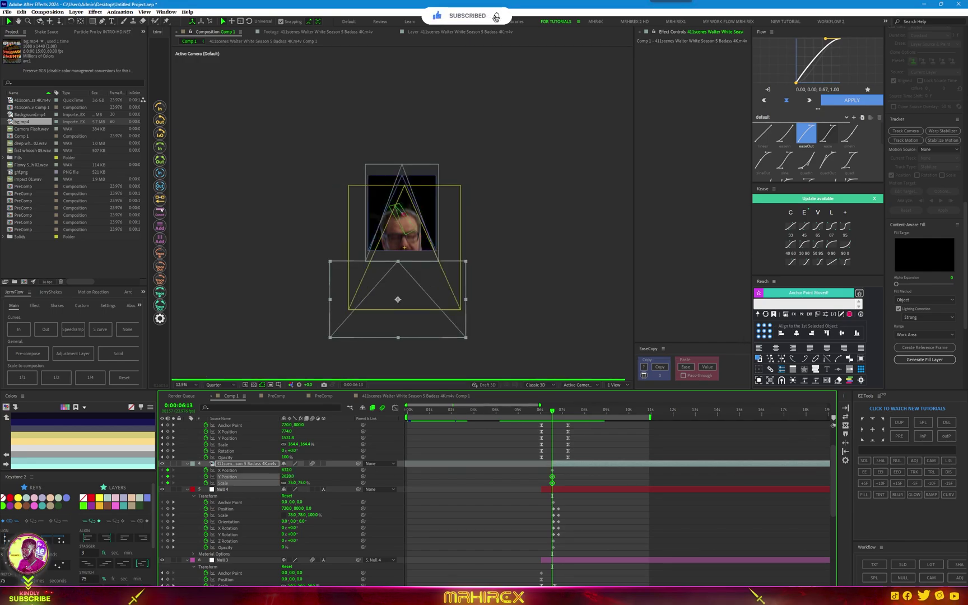
pyautogui.hotkey('ctrl', 'z')
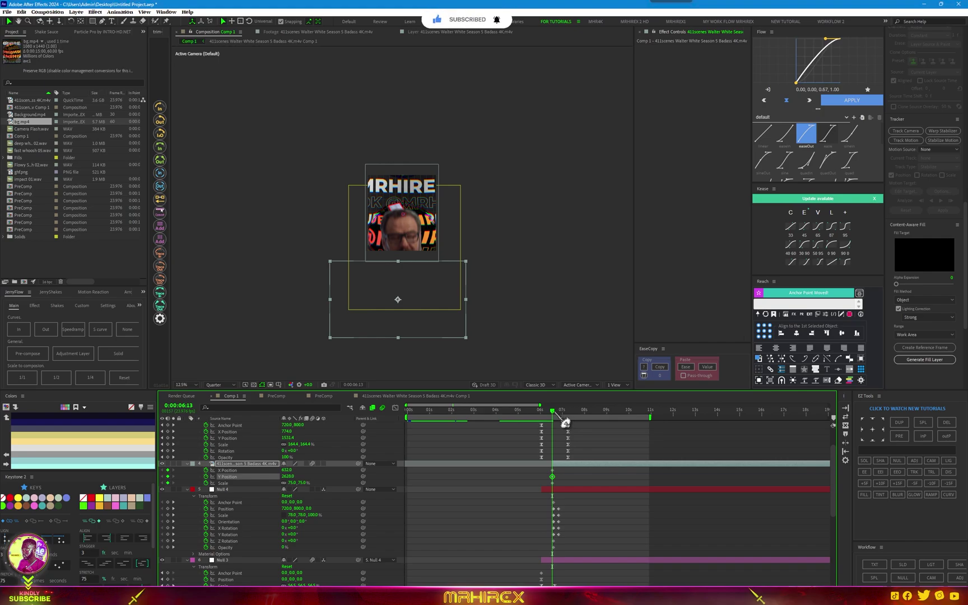
# Step: At the next keyframe, reset the clip's position to X 720, Y about 805, and scale to 100%
pyautogui.press('k')
pyautogui.moveTo(598, 475); pyautogui.dragTo(591, 476)
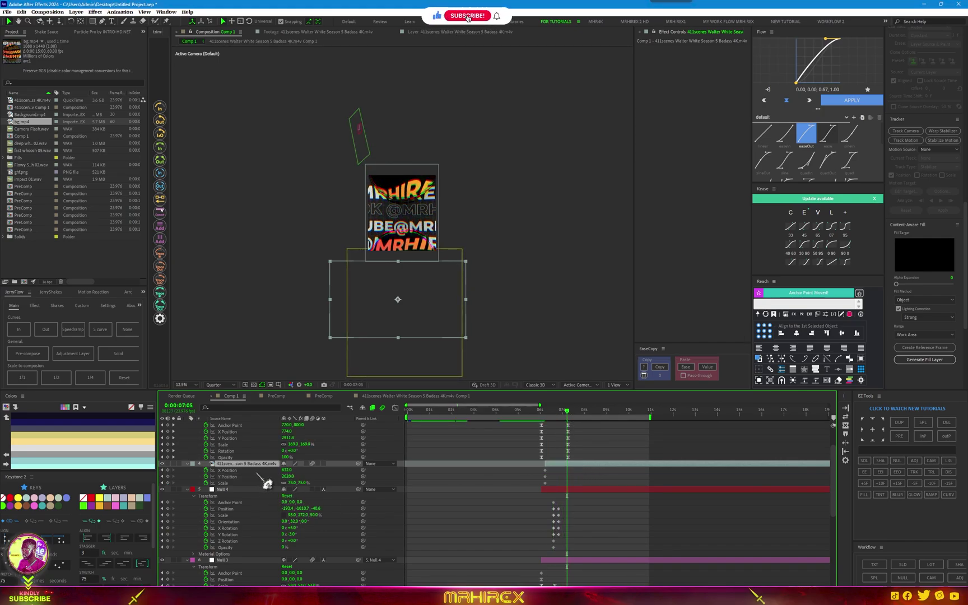
pyautogui.rightClick(283, 470)
pyautogui.click(335, 541)
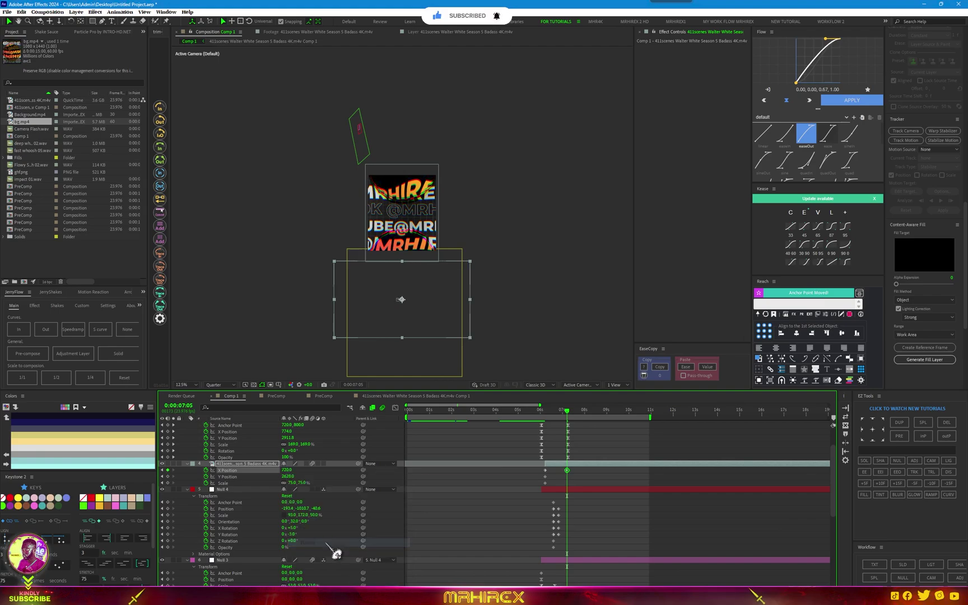
pyautogui.rightClick(288, 477)
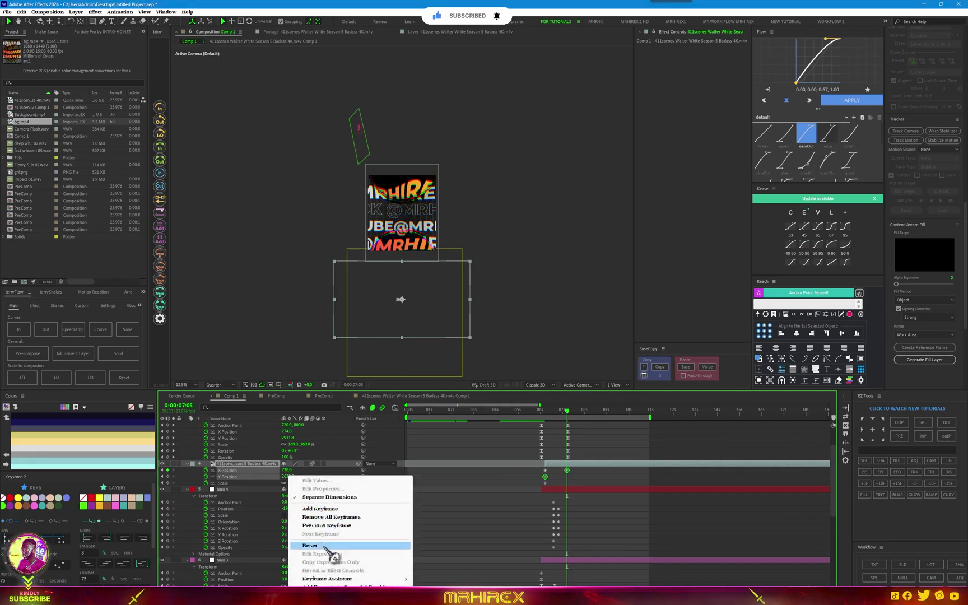
pyautogui.click(340, 547)
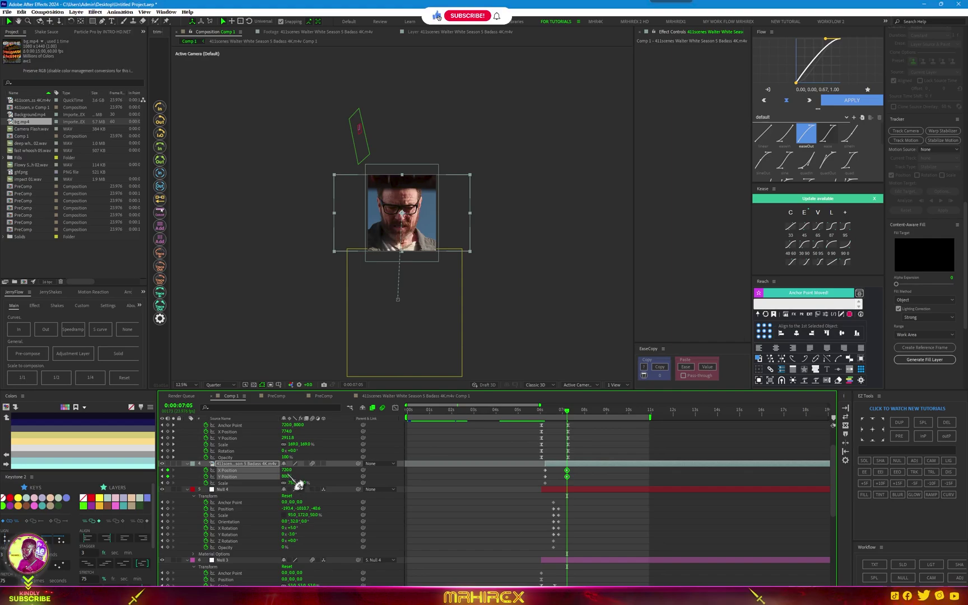
pyautogui.moveTo(287, 477); pyautogui.dragTo(211, 476)
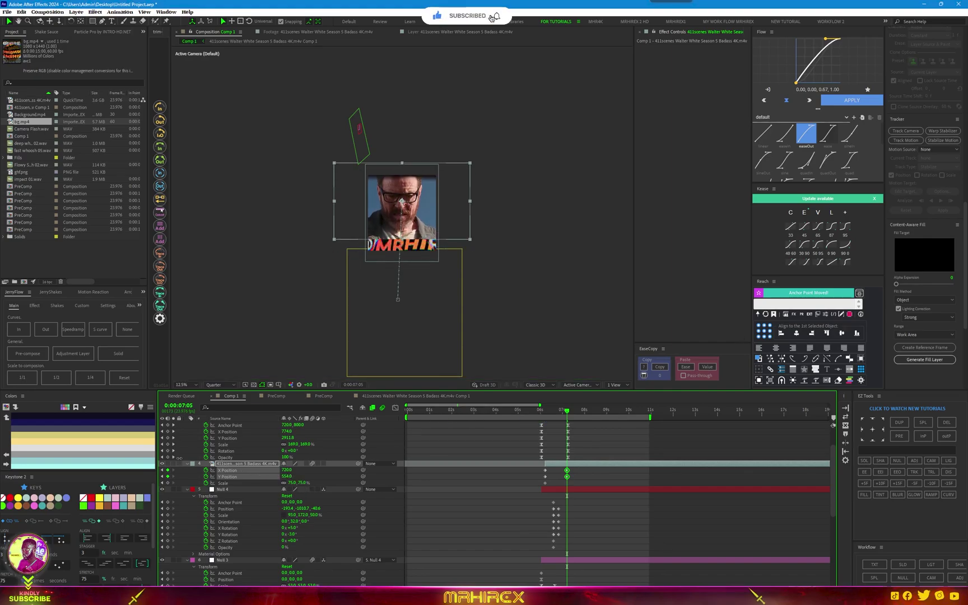
pyautogui.moveTo(287, 476); pyautogui.dragTo(365, 476)
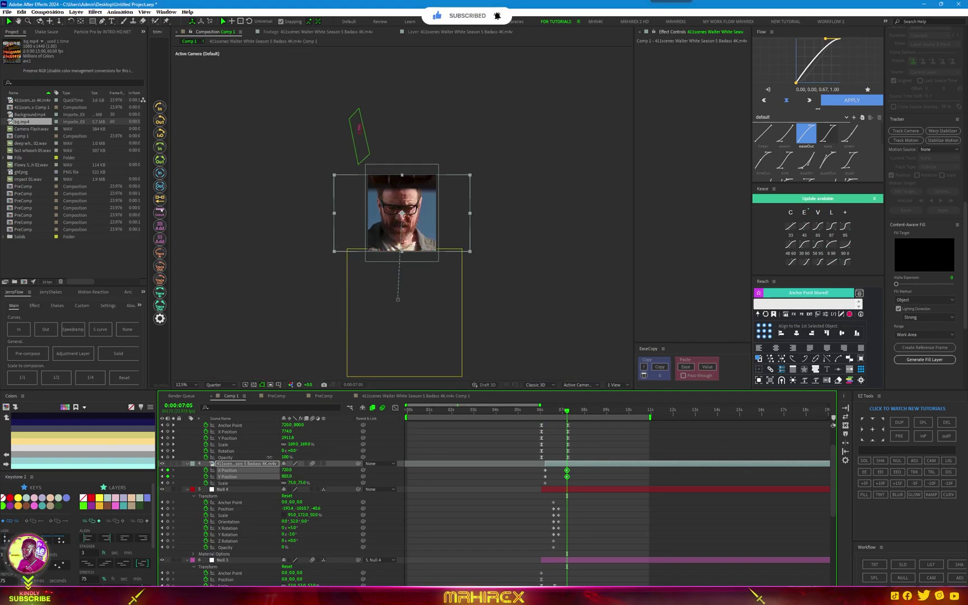
pyautogui.click(303, 483)
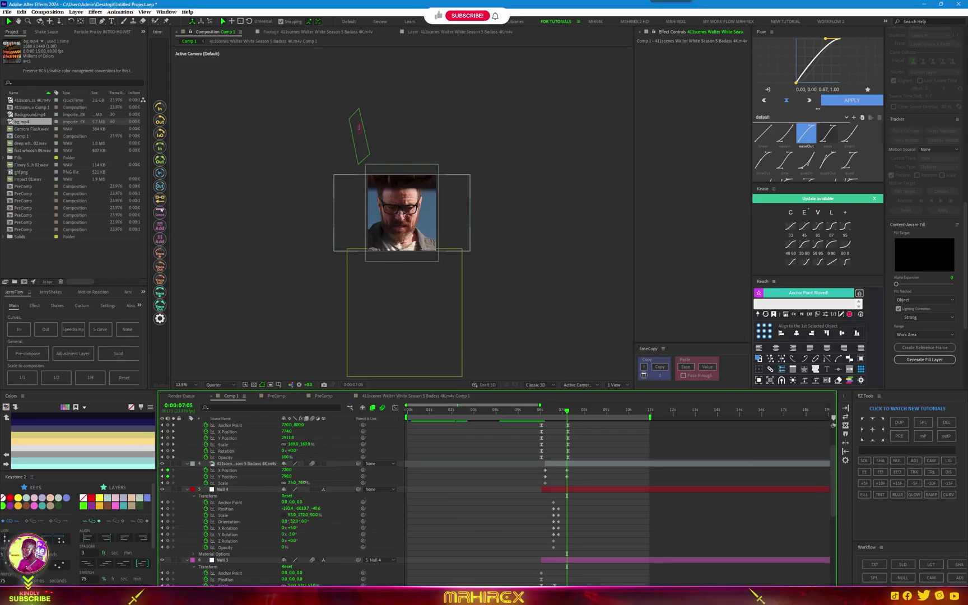
pyautogui.write('100')
pyautogui.press('Return')
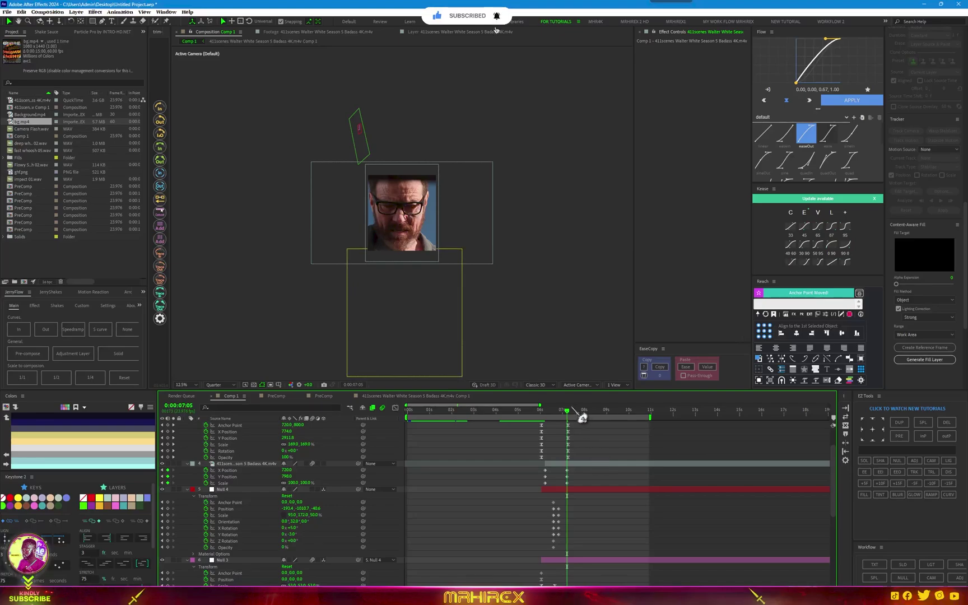
# Step: Ease the clip's and Null 4's end keyframes, retiming the clip's to about 7.5s
pyautogui.moveTo(595, 482); pyautogui.dragTo(540, 467)
pyautogui.click(817, 231)
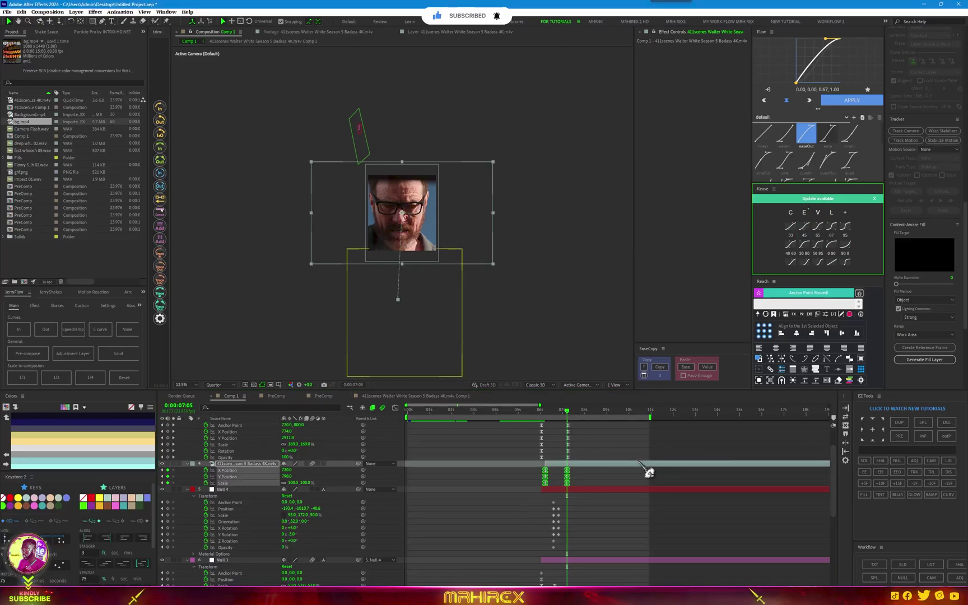
pyautogui.moveTo(577, 496); pyautogui.dragTo(601, 496)
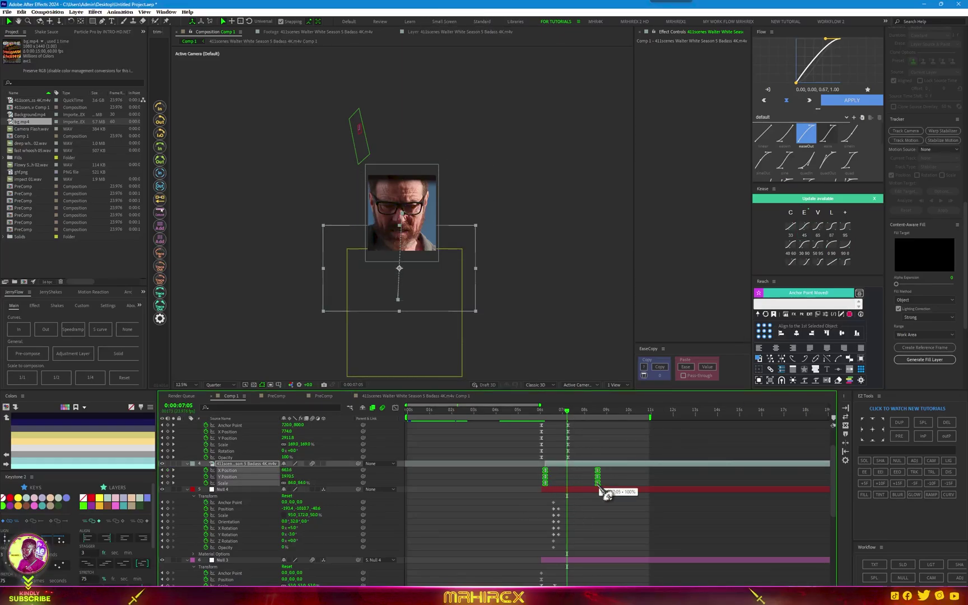
pyautogui.moveTo(584, 424)
pyautogui.mouseDown()
pyautogui.moveTo(553, 432)
pyautogui.moveTo(566, 432)
pyautogui.mouseUp()
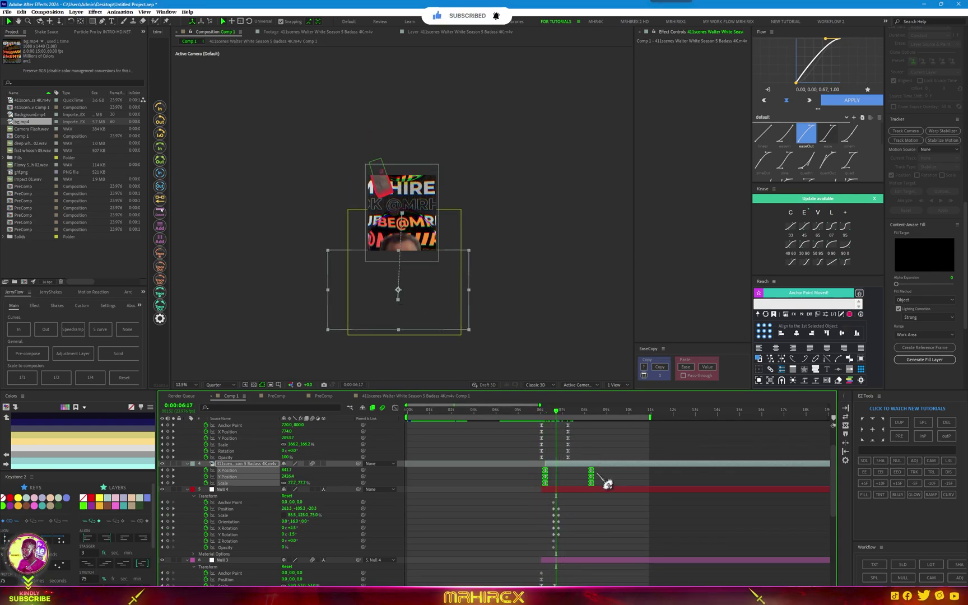
pyautogui.click(622, 475)
pyautogui.moveTo(615, 485)
pyautogui.mouseDown()
pyautogui.moveTo(582, 467)
pyautogui.moveTo(580, 483)
pyautogui.mouseUp()
pyautogui.moveTo(570, 549); pyautogui.dragTo(547, 499)
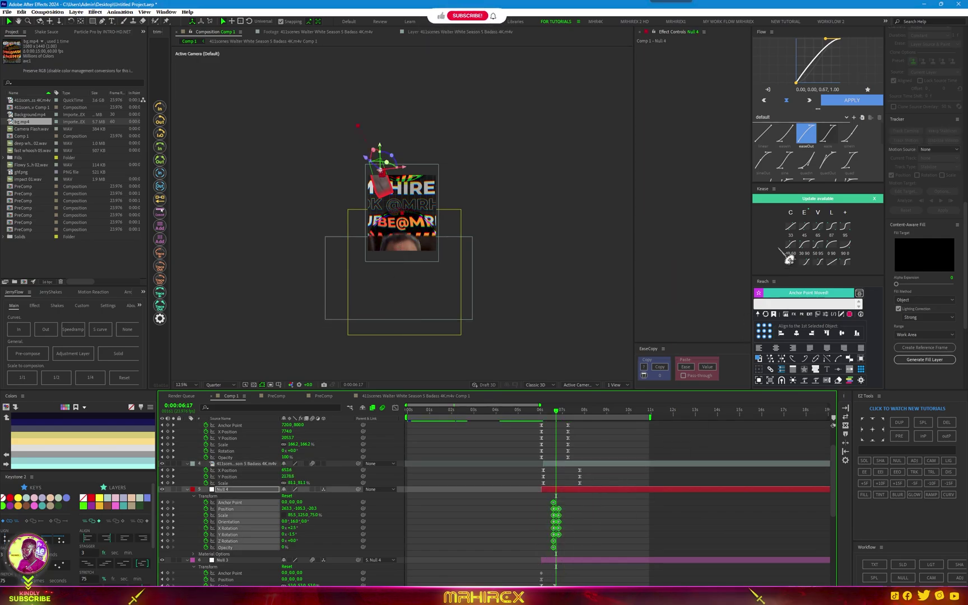
pyautogui.click(855, 104)
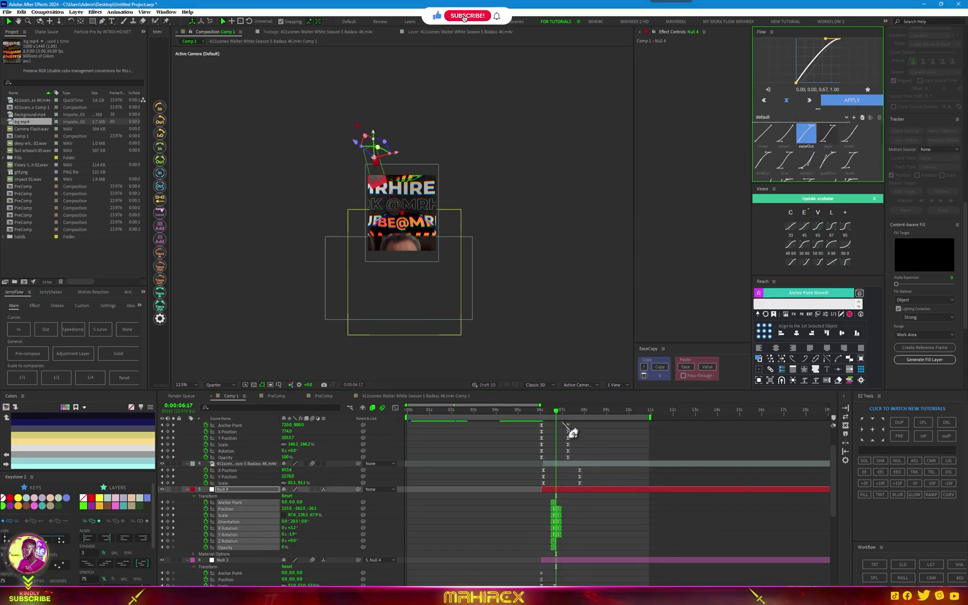
pyautogui.moveTo(556, 427); pyautogui.dragTo(535, 427)
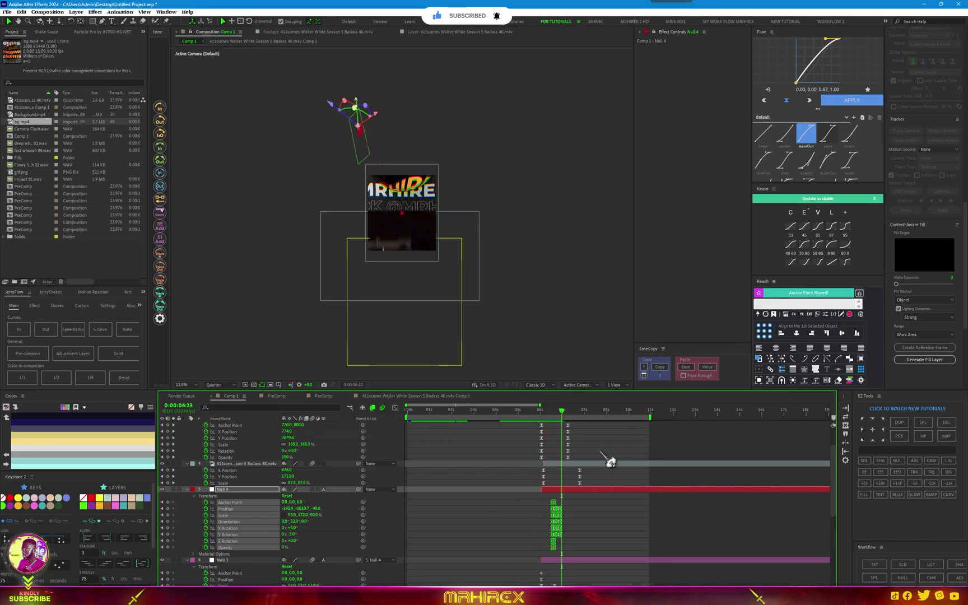
pyautogui.moveTo(569, 413); pyautogui.dragTo(559, 413)
# Step: Pull the clip's end keyframes earlier and preview the transition several times
pyautogui.scroll(2, 568, 509)
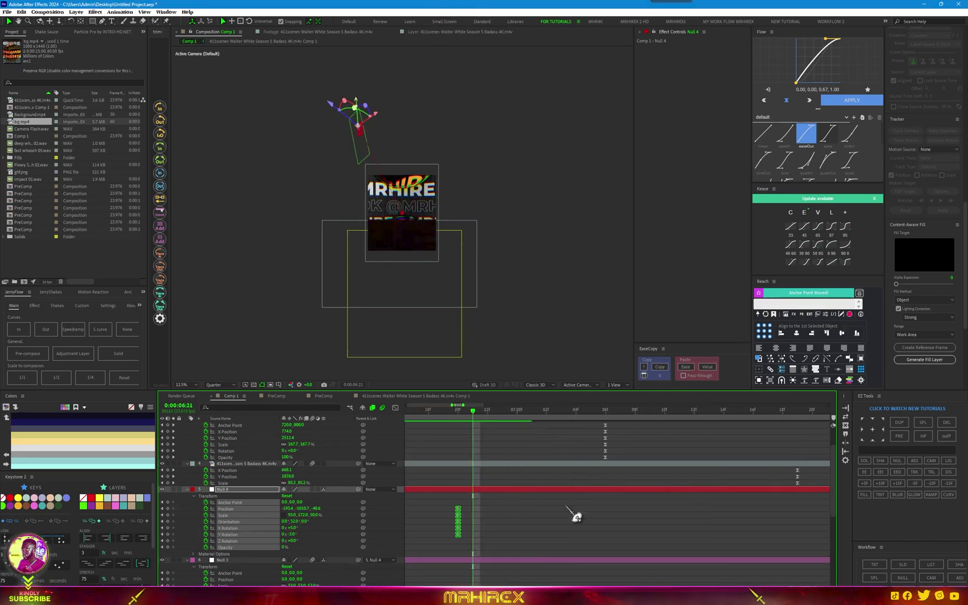
pyautogui.moveTo(613, 467)
pyautogui.mouseDown()
pyautogui.moveTo(577, 507)
pyautogui.moveTo(557, 479)
pyautogui.mouseUp()
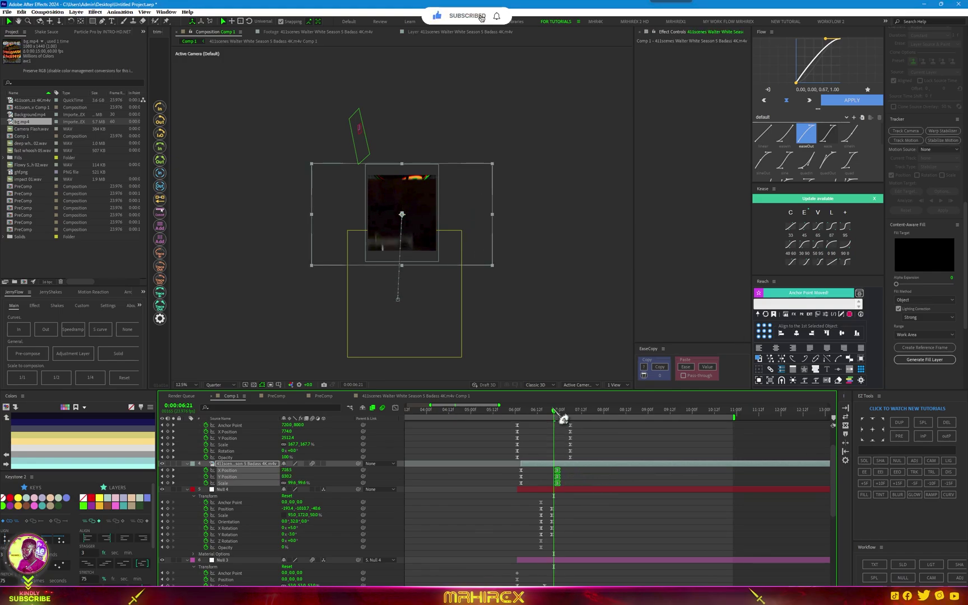
pyautogui.moveTo(555, 412); pyautogui.dragTo(499, 412)
pyautogui.press('space')
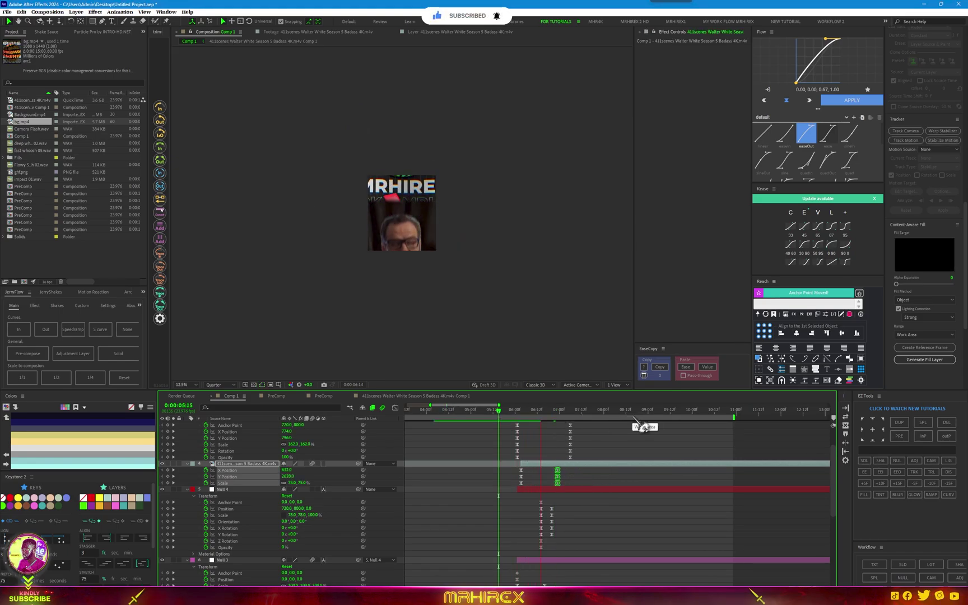
pyautogui.click(507, 410)
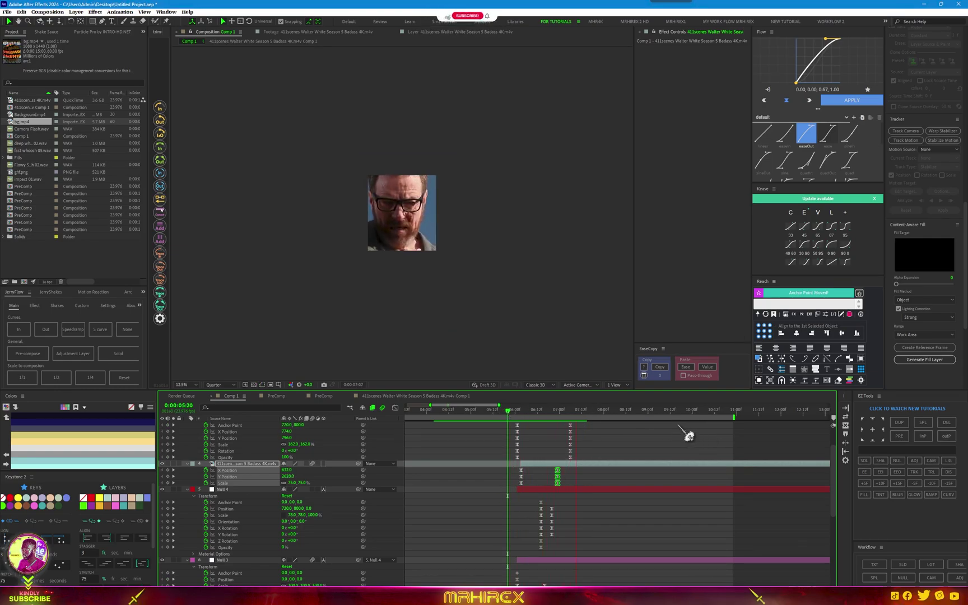
pyautogui.click(502, 410)
pyautogui.press('space')
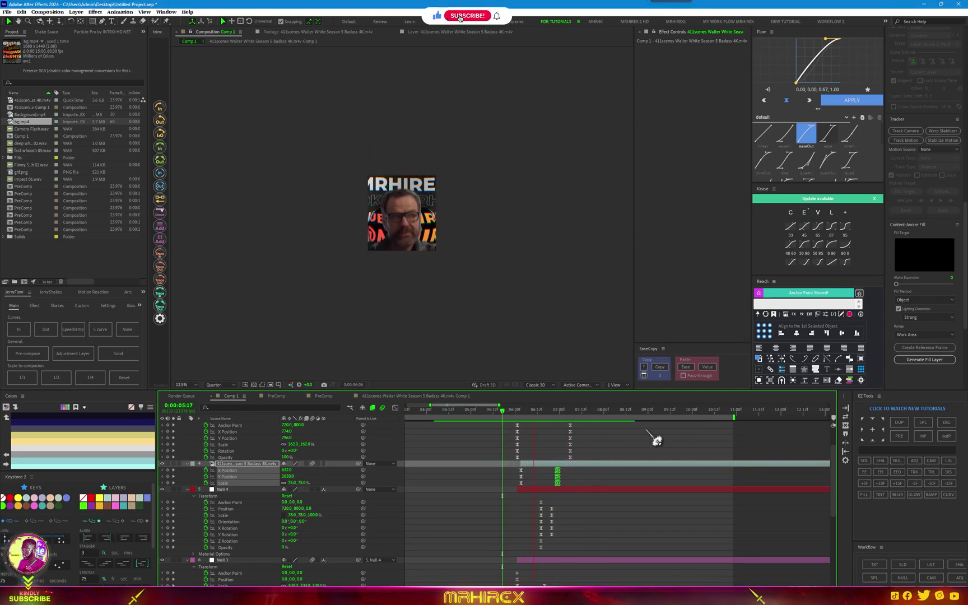
pyautogui.click(593, 426)
pyautogui.press('space')
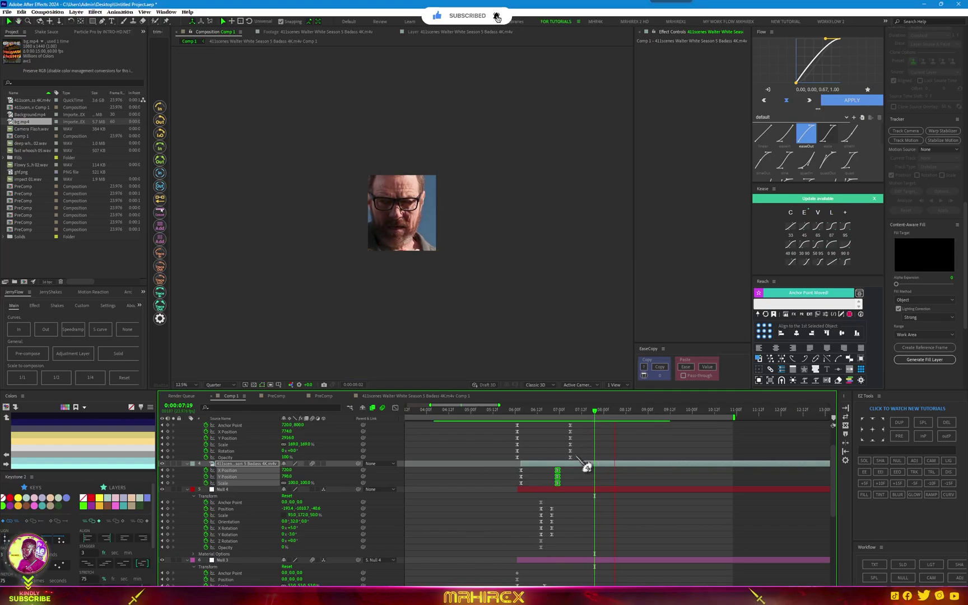
pyautogui.scroll(2, 586, 465)
pyautogui.click(592, 459)
# Step: Move the comp layer's end keyframes later and preview it in the enlarged viewer
pyautogui.moveTo(594, 475); pyautogui.dragTo(580, 494)
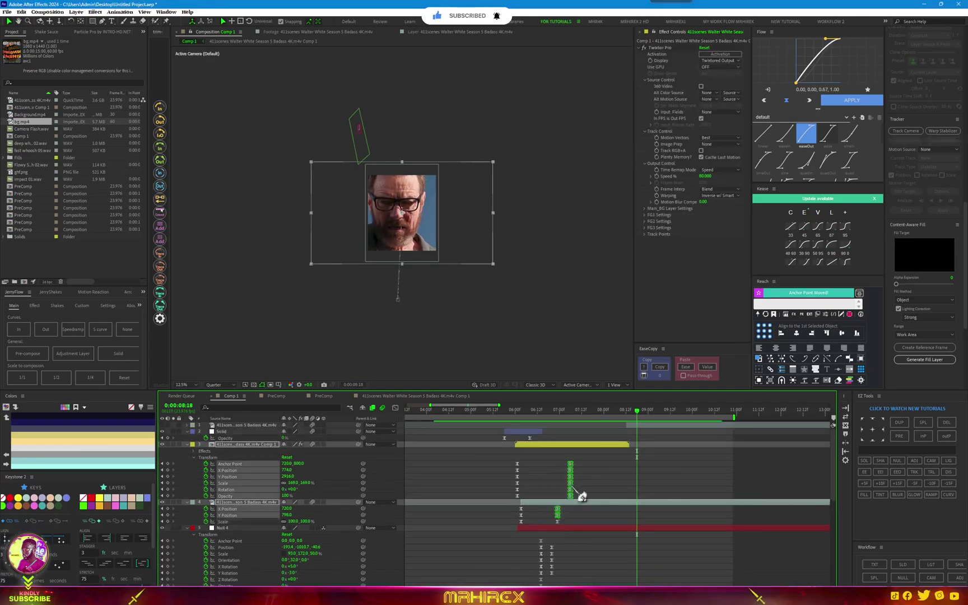
pyautogui.moveTo(599, 461)
pyautogui.mouseDown()
pyautogui.moveTo(577, 495)
pyautogui.moveTo(606, 500)
pyautogui.mouseUp()
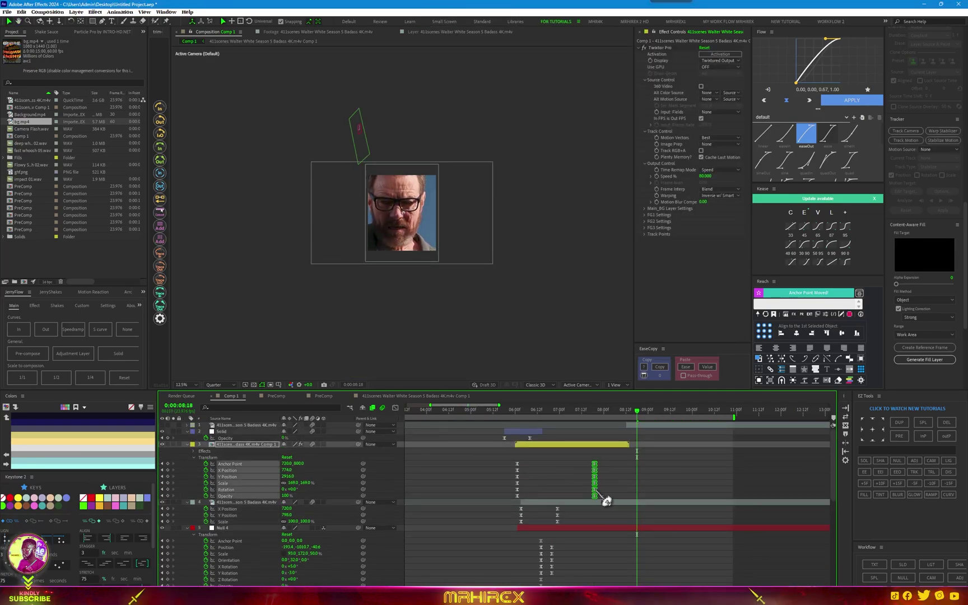
pyautogui.press('space')
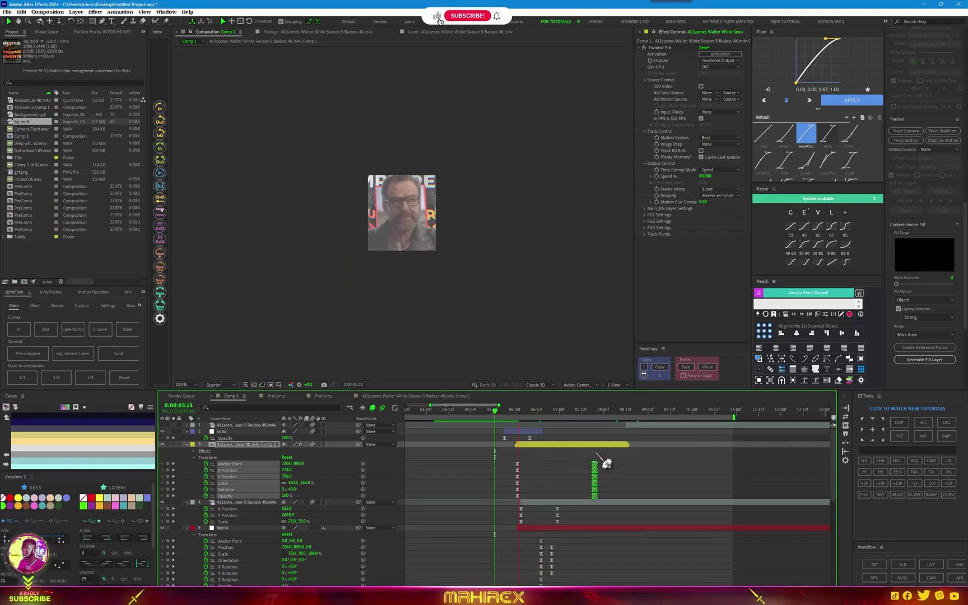
pyautogui.hotkey('shift', '/')
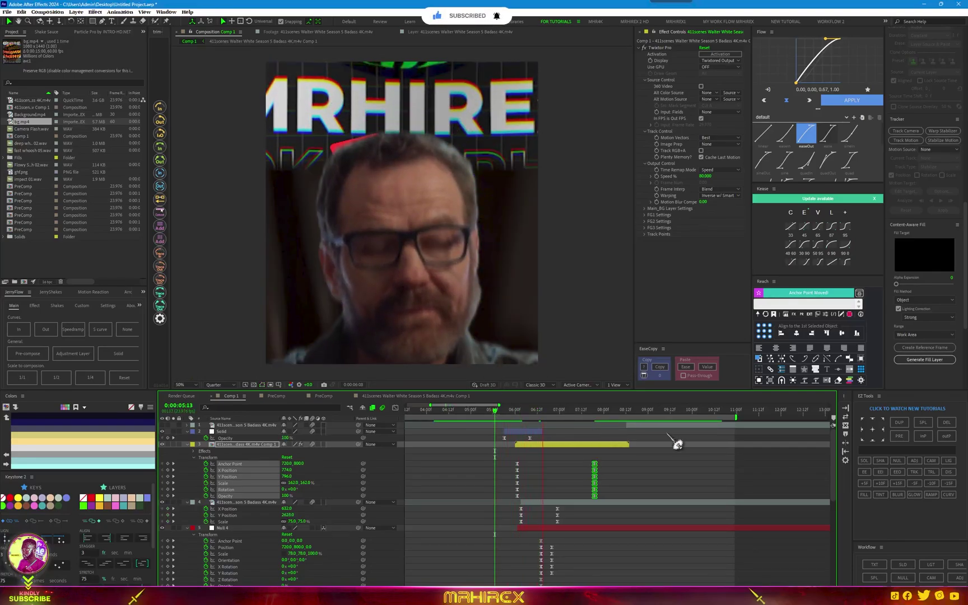
pyautogui.press('space')
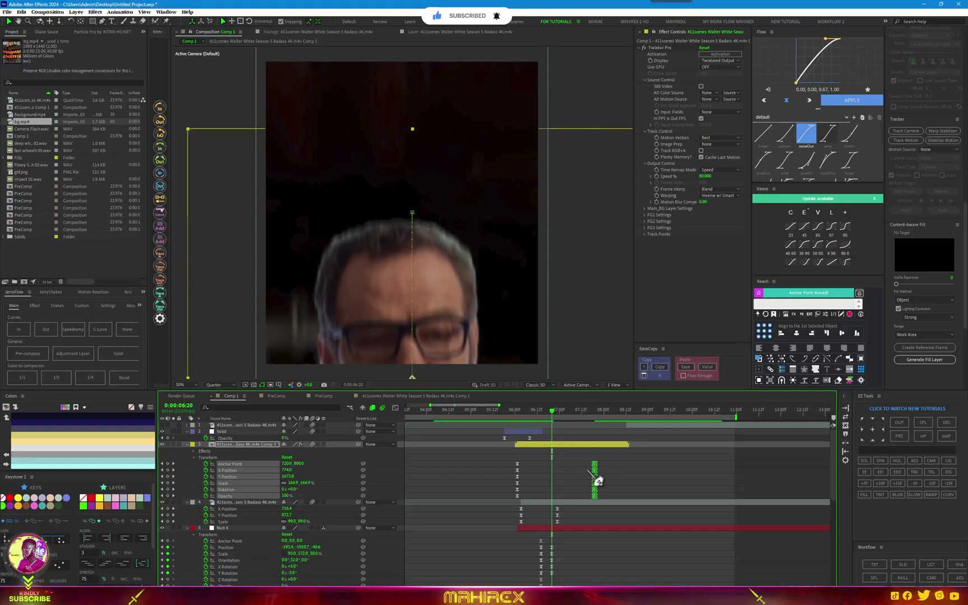
pyautogui.scroll(-3, 576, 522)
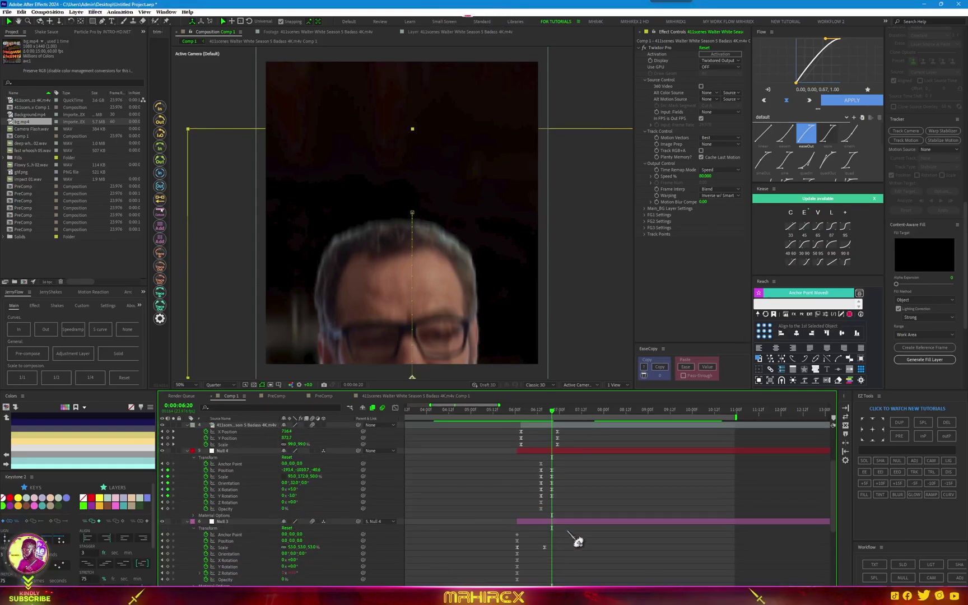
# Step: Select Null 4's camera keyframes and Null 3's Scale keyframe, then preview from 5:18
pyautogui.moveTo(563, 466)
pyautogui.mouseDown()
pyautogui.moveTo(557, 496)
pyautogui.moveTo(577, 508)
pyautogui.mouseUp()
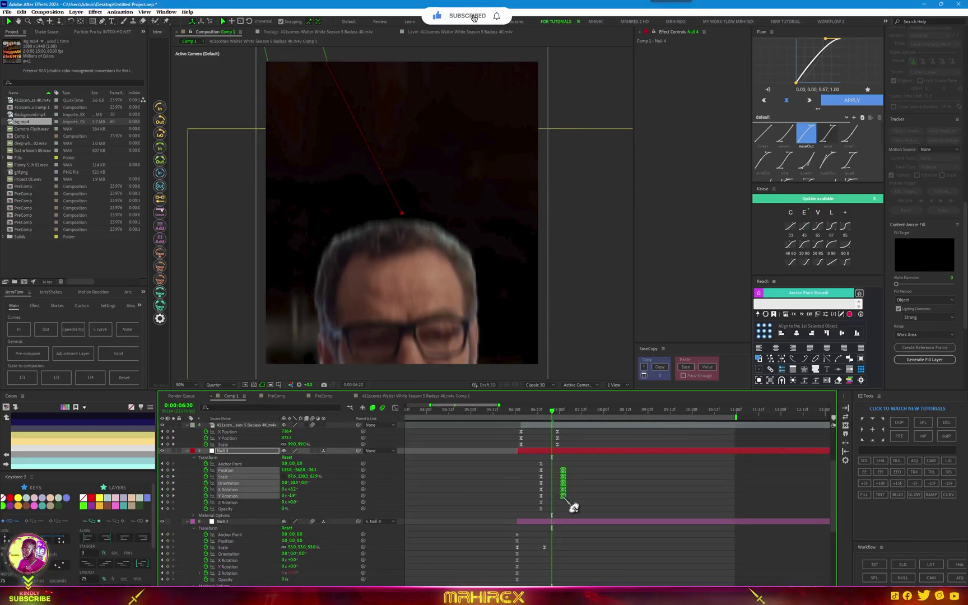
pyautogui.click(556, 548)
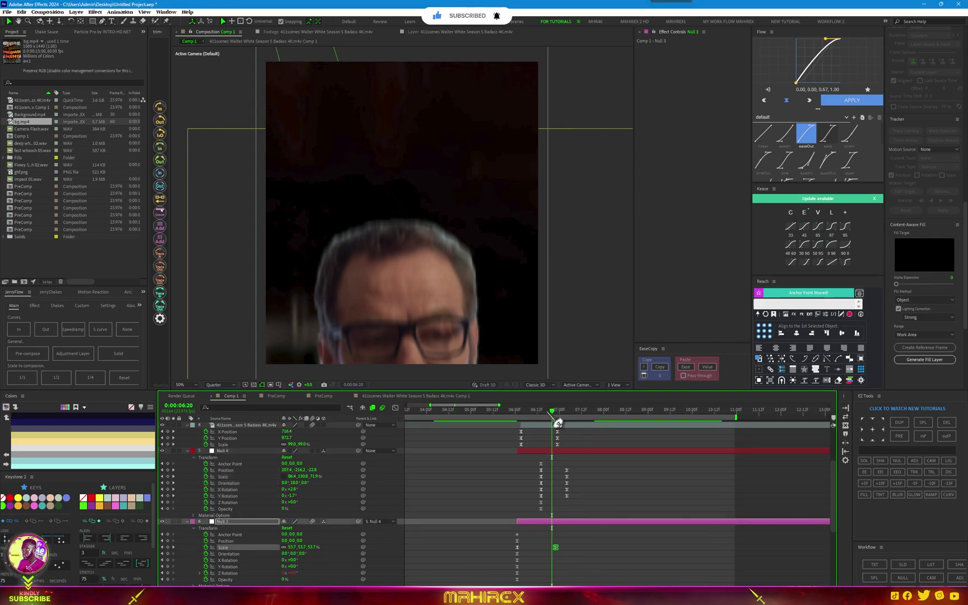
pyautogui.moveTo(554, 414); pyautogui.dragTo(507, 424)
pyautogui.press('space')
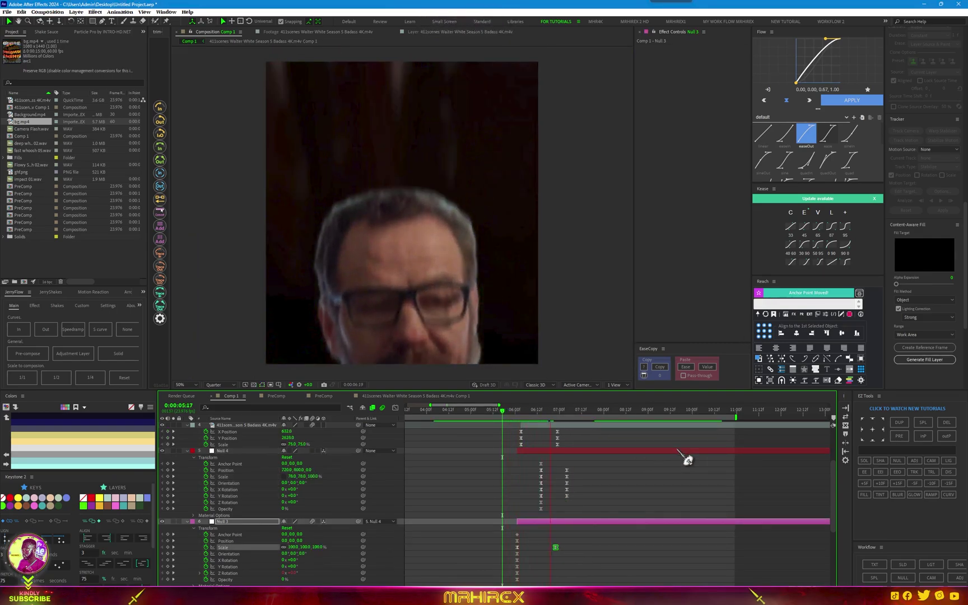
pyautogui.scroll(3, 628, 482)
pyautogui.scroll(1, 597, 517)
# Step: Shift Null 4's camera keyframes later, to around 7:16
pyautogui.click(570, 502)
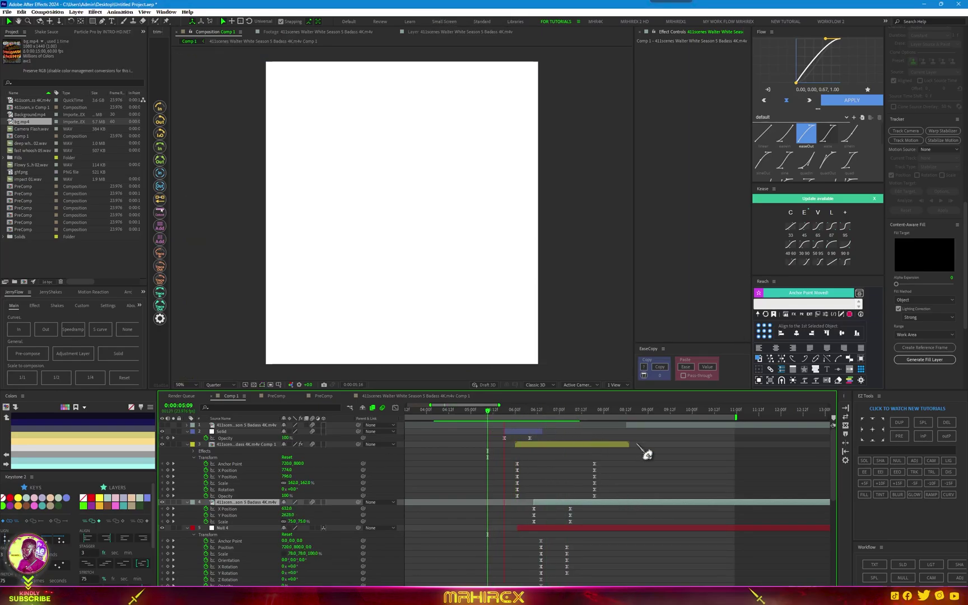
pyautogui.click(594, 412)
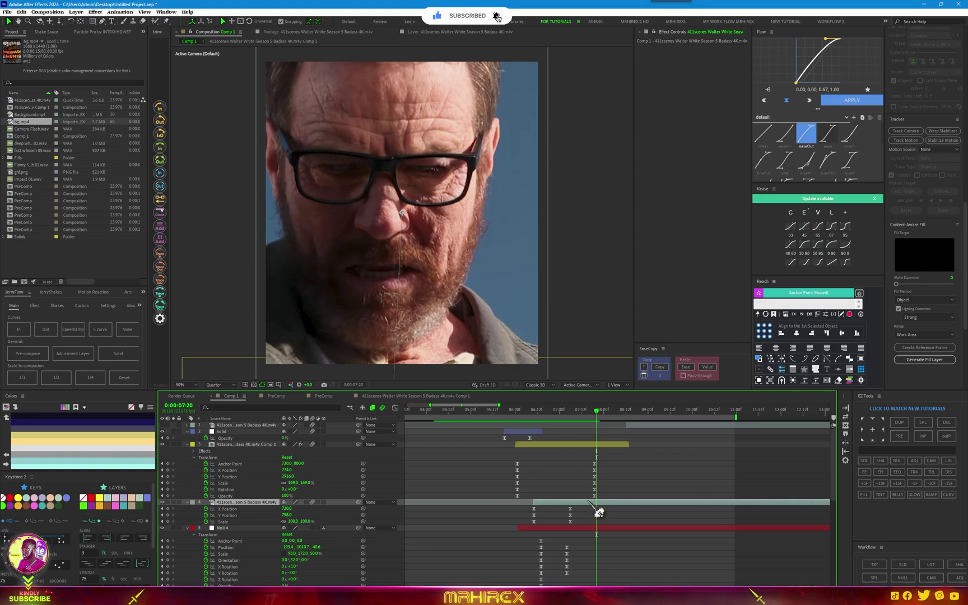
pyautogui.scroll(-1, 575, 540)
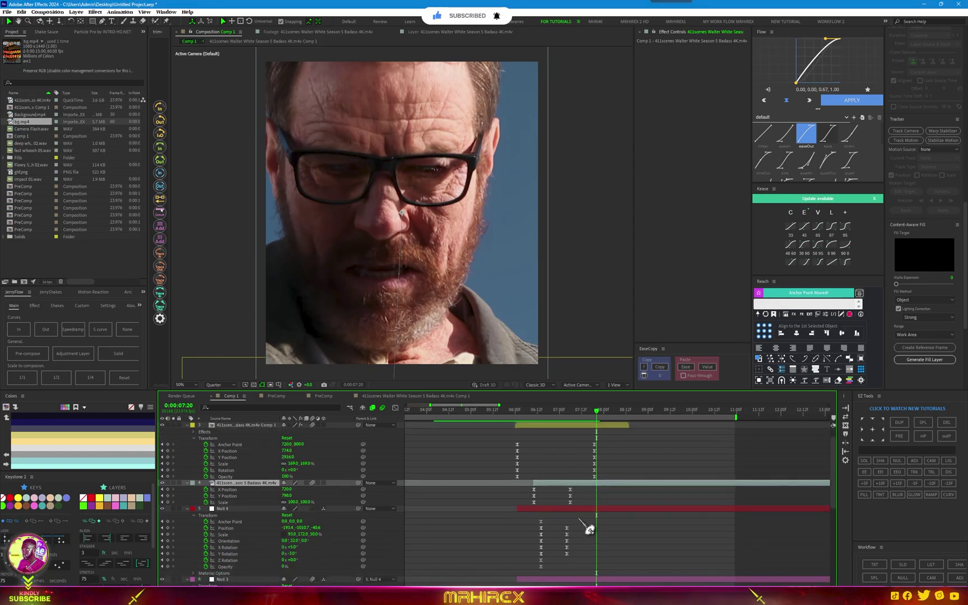
pyautogui.scroll(-2, 579, 517)
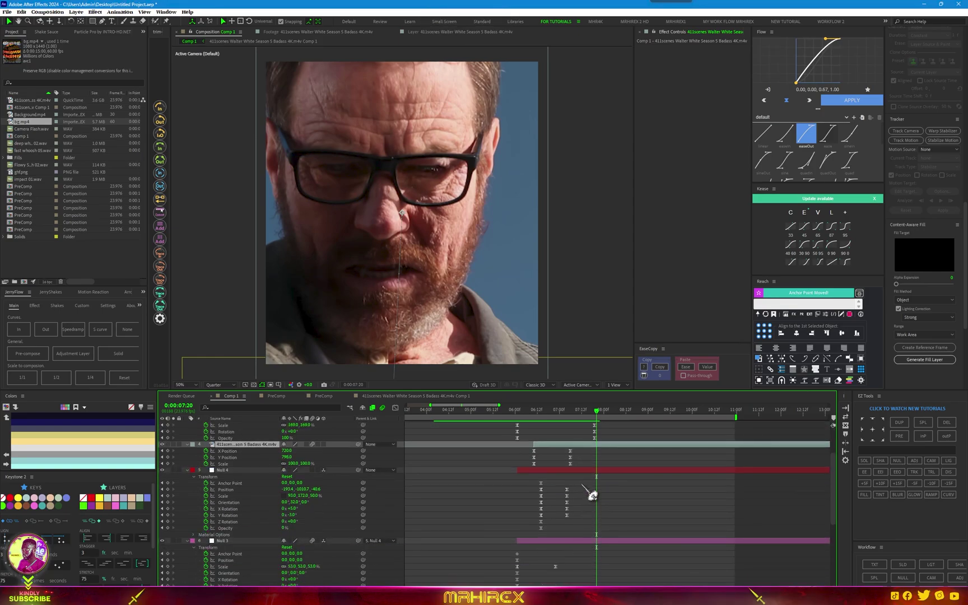
pyautogui.moveTo(583, 483)
pyautogui.mouseDown()
pyautogui.moveTo(564, 525)
pyautogui.moveTo(599, 525)
pyautogui.mouseUp()
pyautogui.click(576, 525)
pyautogui.click(591, 410)
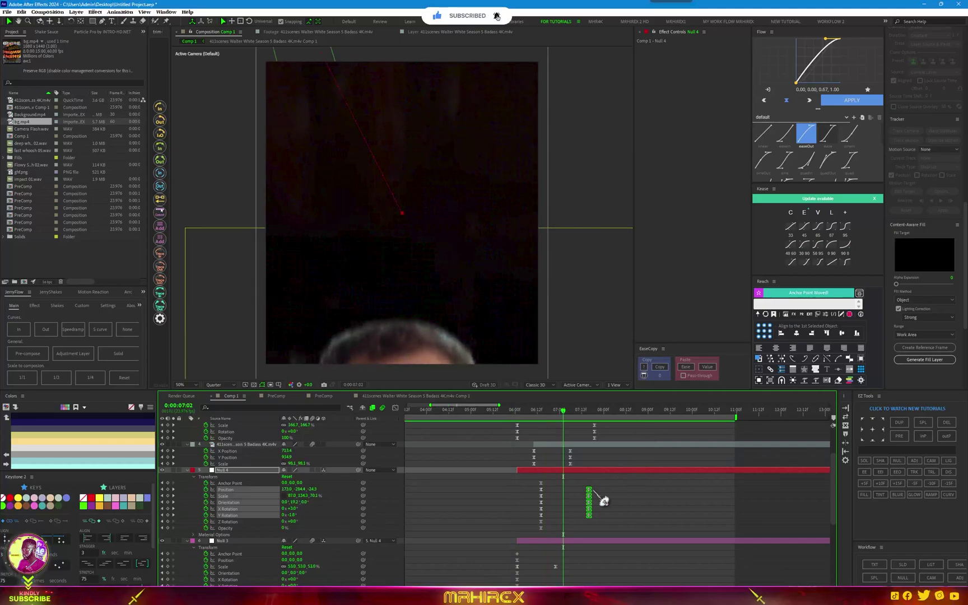
# Step: Ease Null 3's keyframes and move its Scale keyframe later to 6:22
pyautogui.scroll(-3, 574, 538)
pyautogui.moveTo(578, 515); pyautogui.dragTo(496, 566)
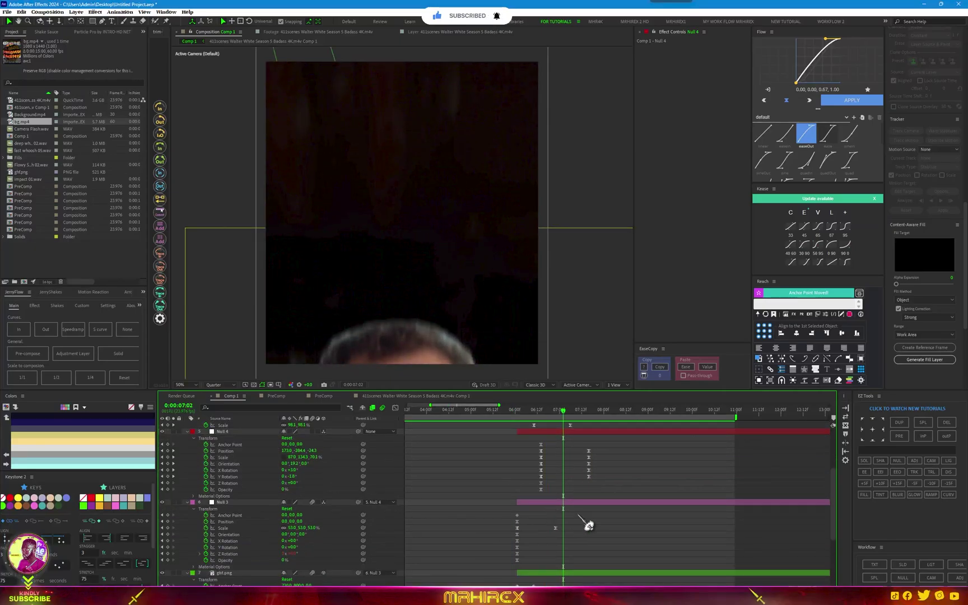
pyautogui.click(805, 226)
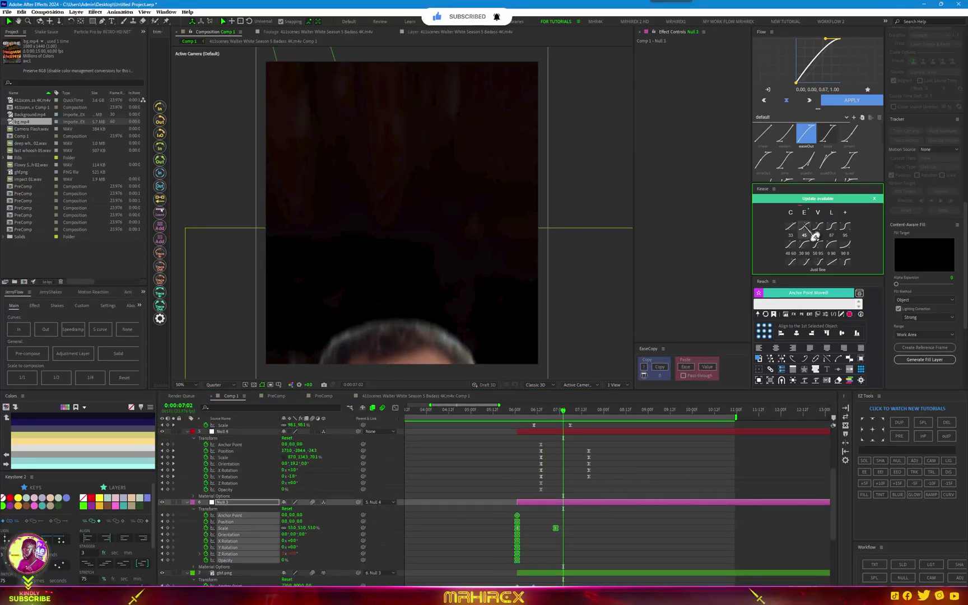
pyautogui.click(566, 537)
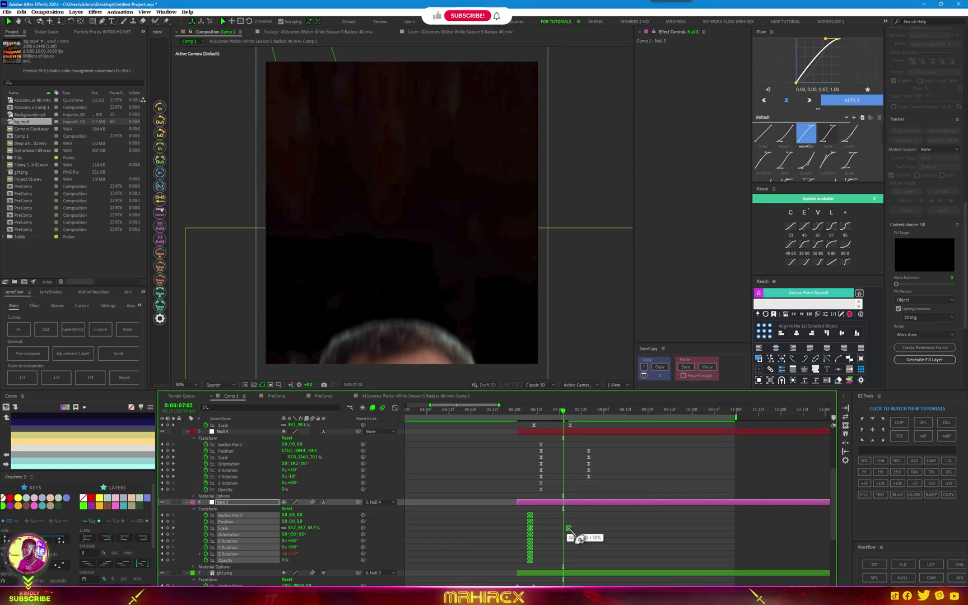
pyautogui.moveTo(570, 540); pyautogui.dragTo(585, 541)
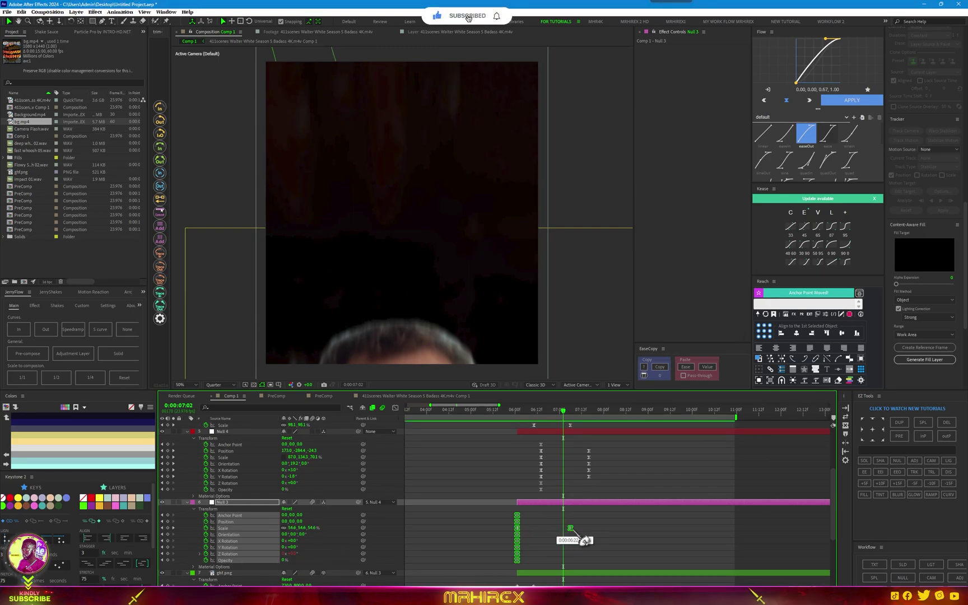
# Step: Preview the zoom from Null 3's start and inspect around 6:11
pyautogui.press('i')
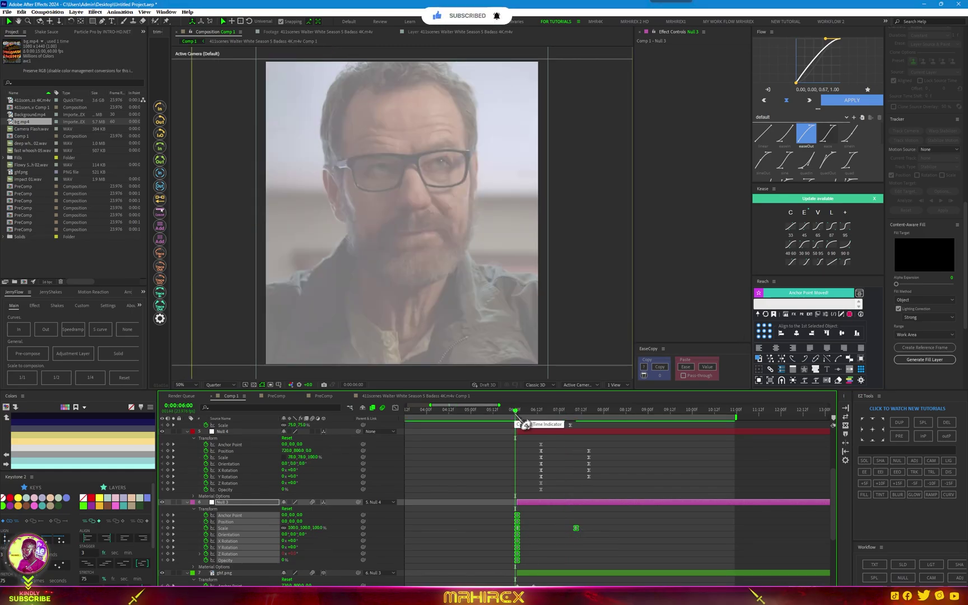
pyautogui.press('space')
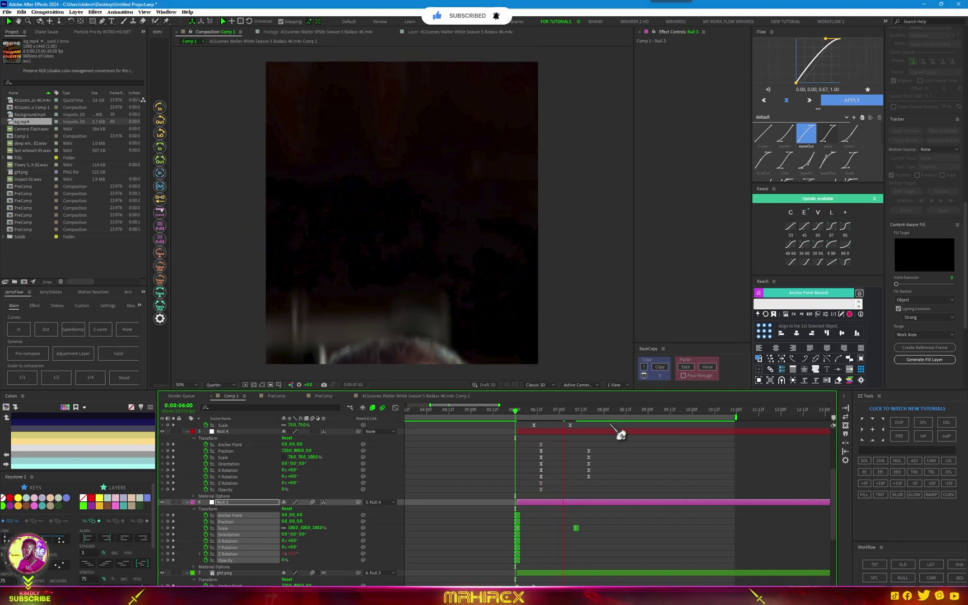
pyautogui.scroll(-2, 486, 299)
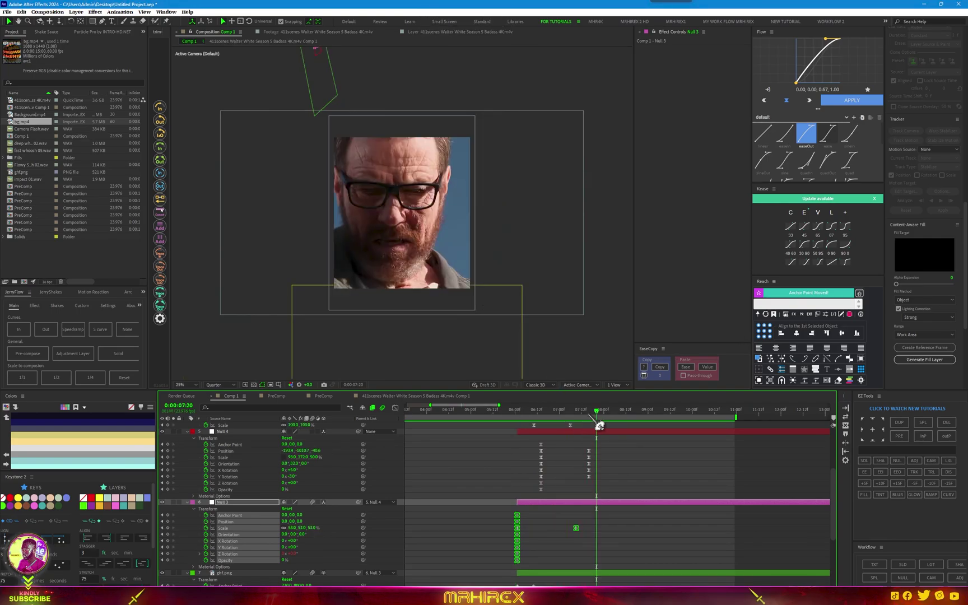
pyautogui.press('space')
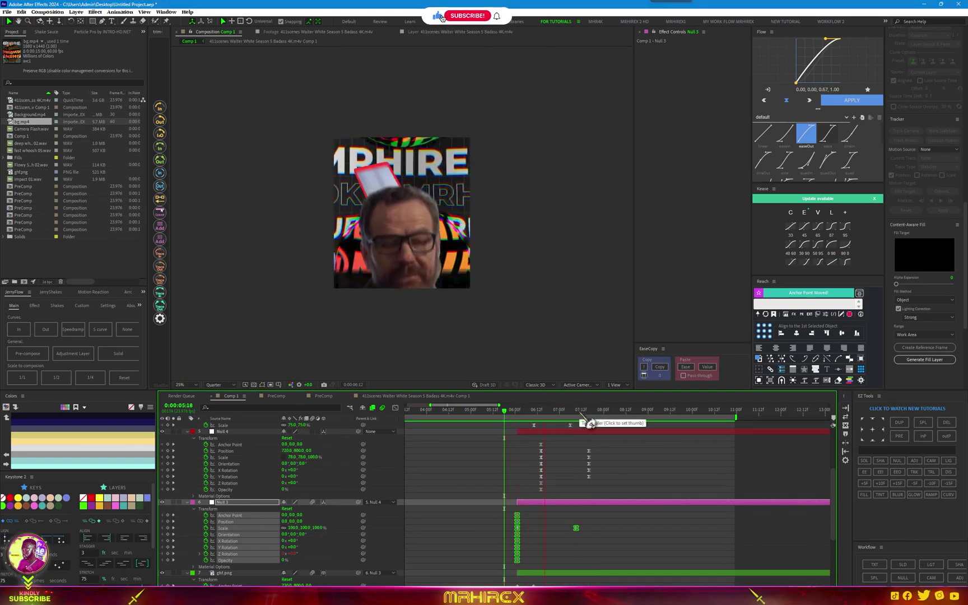
pyautogui.press('space')
pyautogui.press('space')
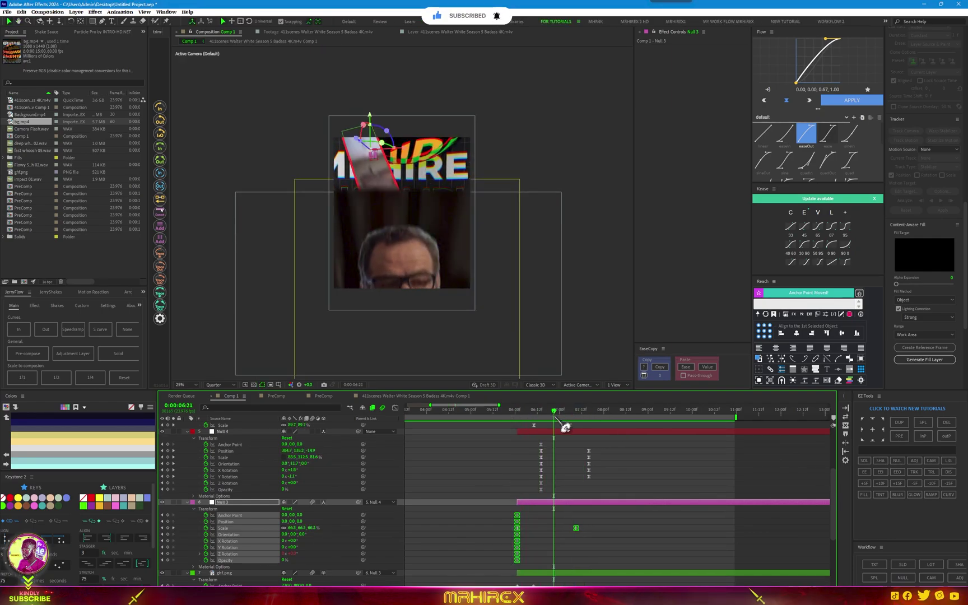
pyautogui.moveTo(555, 411); pyautogui.dragTo(550, 425)
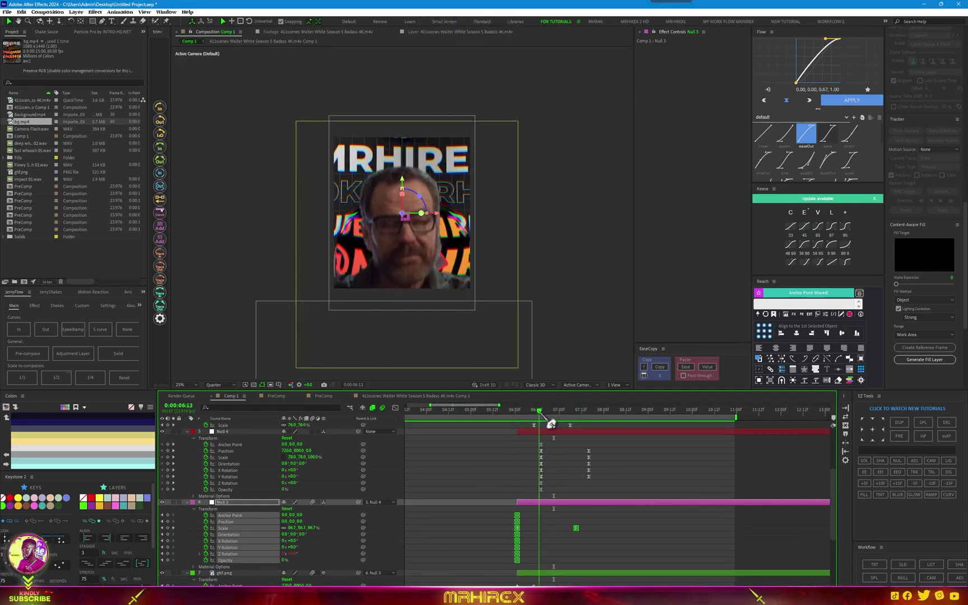
pyautogui.scroll(5, 557, 443)
# Step: Ease the Twixtor comp layer's keyframes near 7:12, shift them slightly later, and preview
pyautogui.click(569, 445)
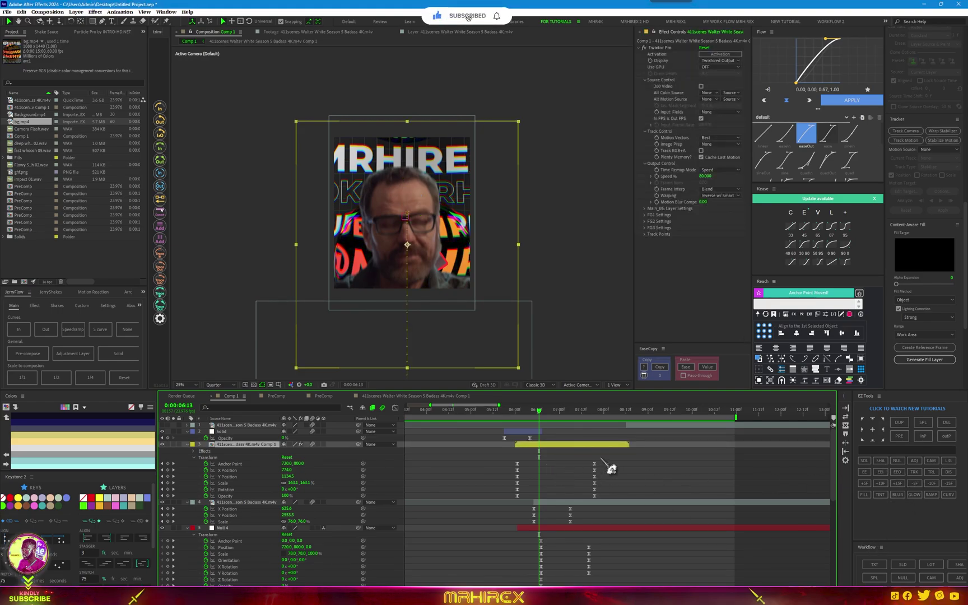
pyautogui.moveTo(618, 457); pyautogui.dragTo(579, 499)
pyautogui.press('F9')
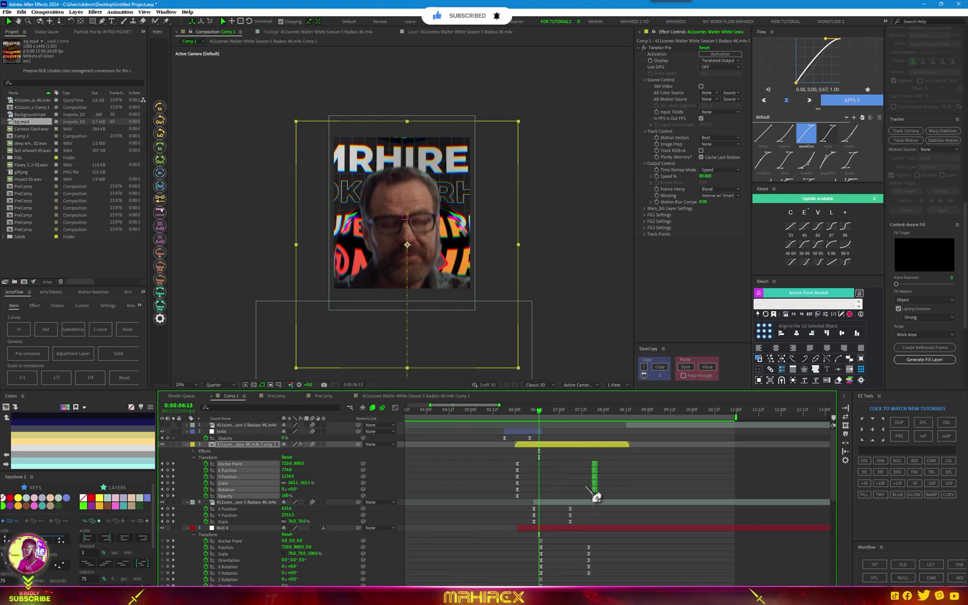
pyautogui.moveTo(604, 495); pyautogui.dragTo(617, 496)
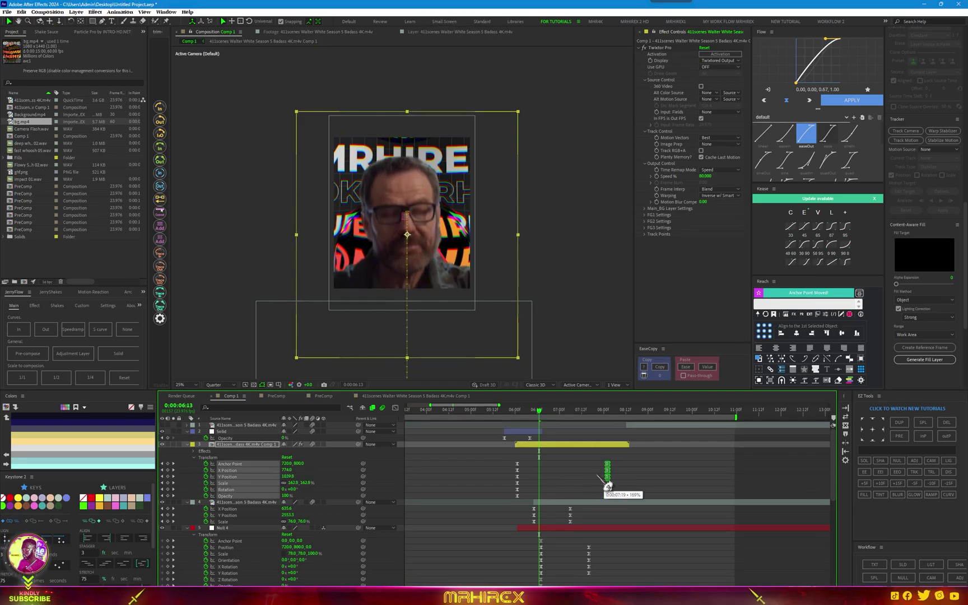
pyautogui.press('space')
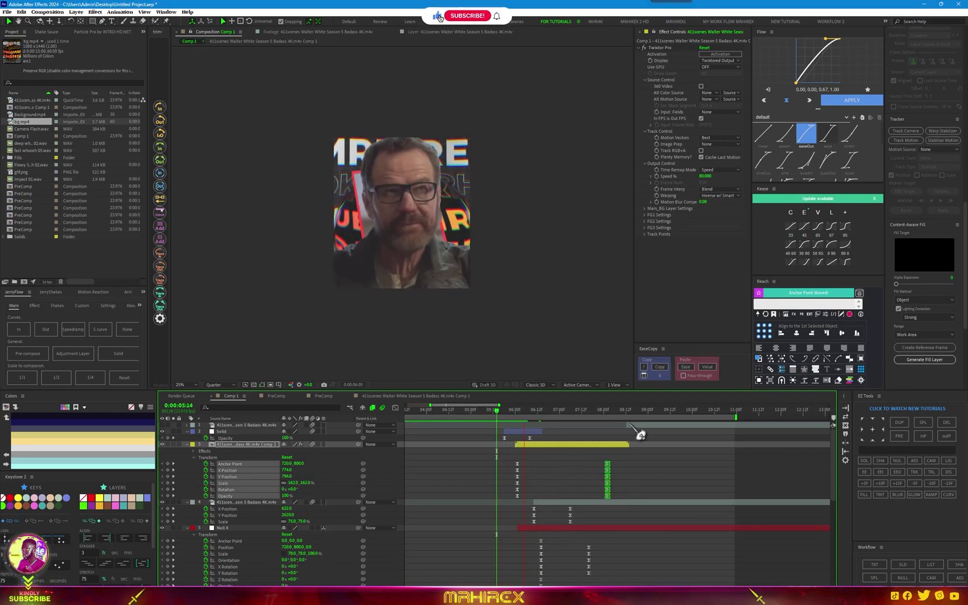
pyautogui.press('space')
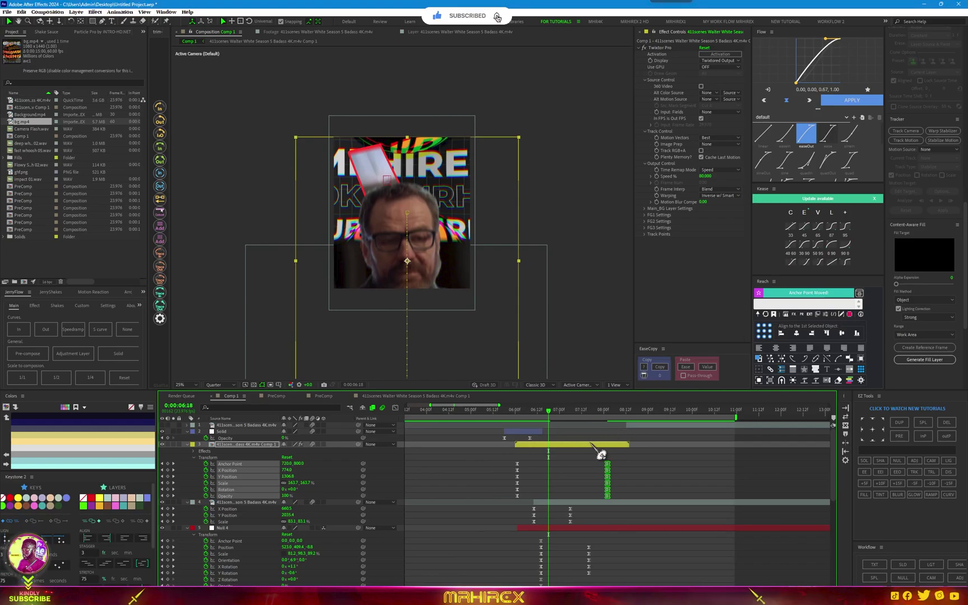
pyautogui.click(625, 458)
pyautogui.click(616, 445)
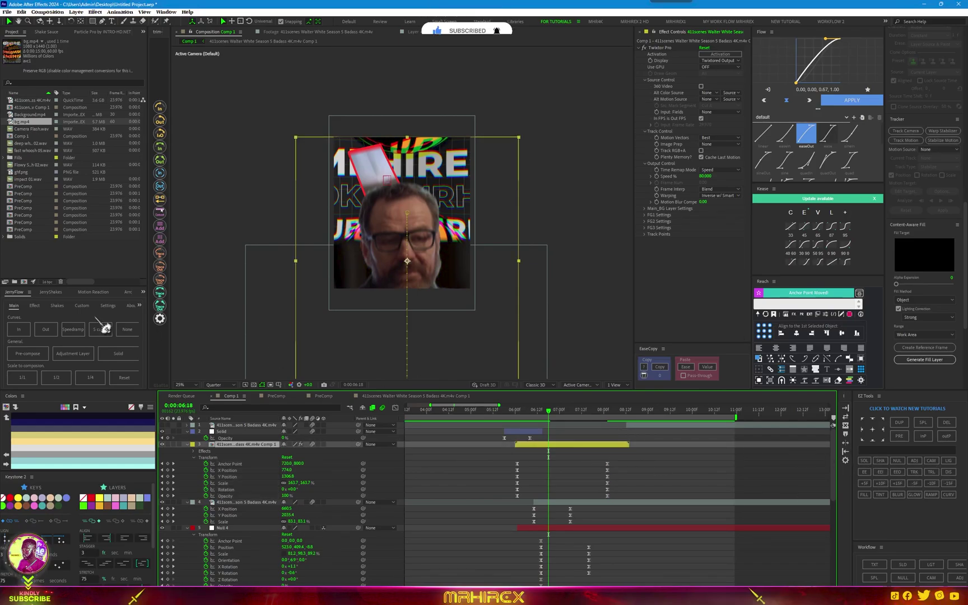
# Step: Create a black solid and apply the Element effect to it
pyautogui.click(118, 353)
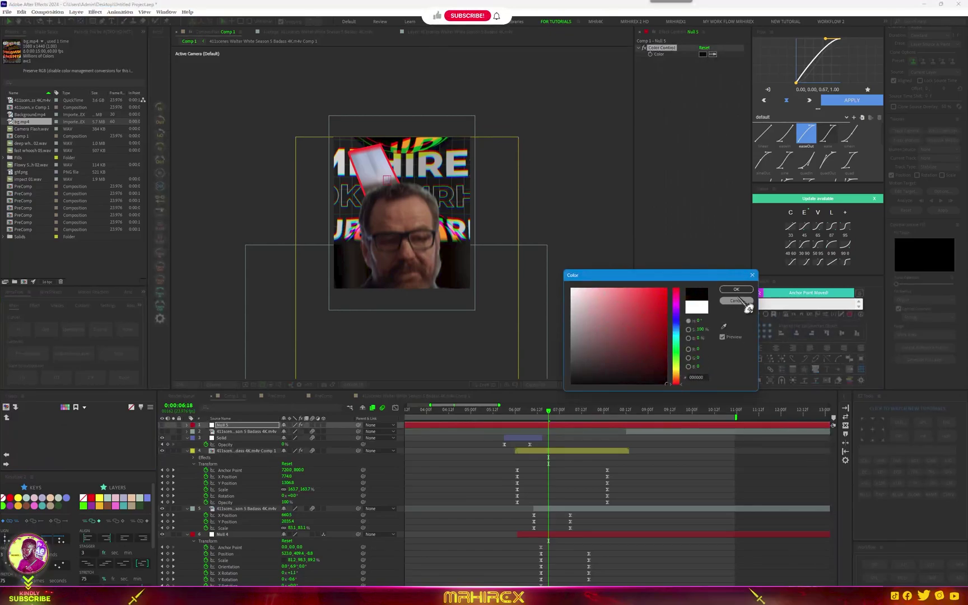
pyautogui.click(737, 290)
pyautogui.hotkey('ctrl', 'space')
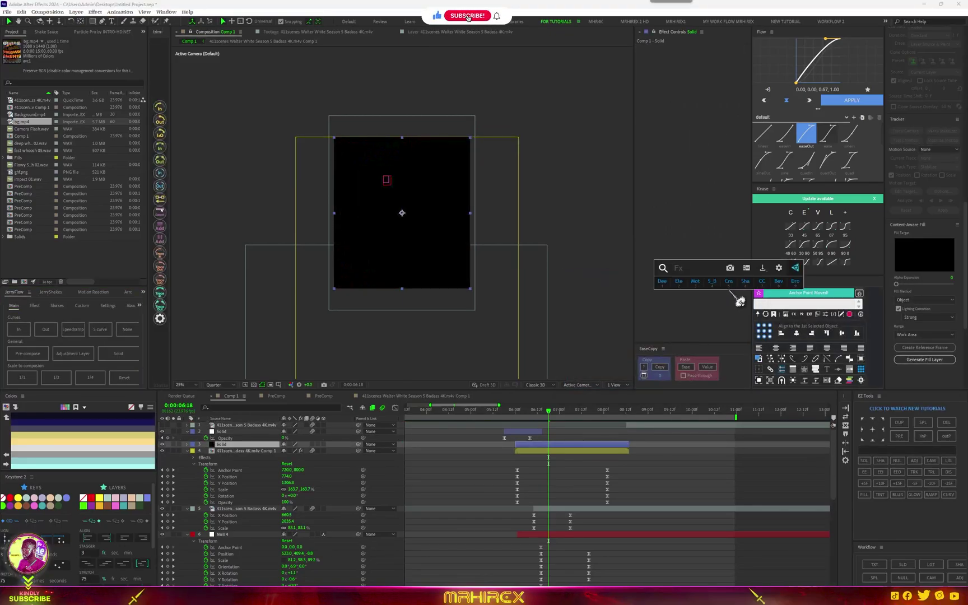
pyautogui.write('elem')
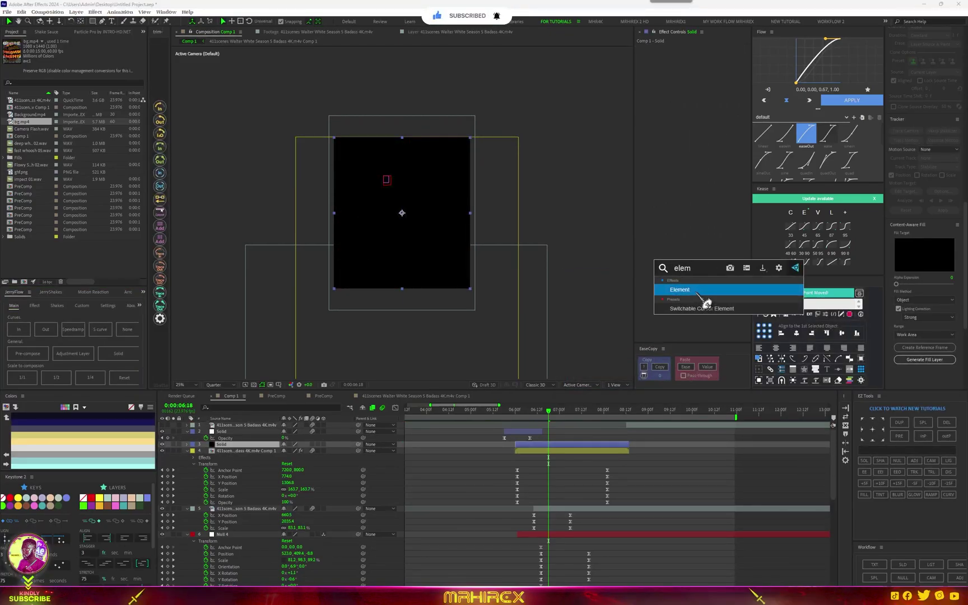
pyautogui.click(700, 293)
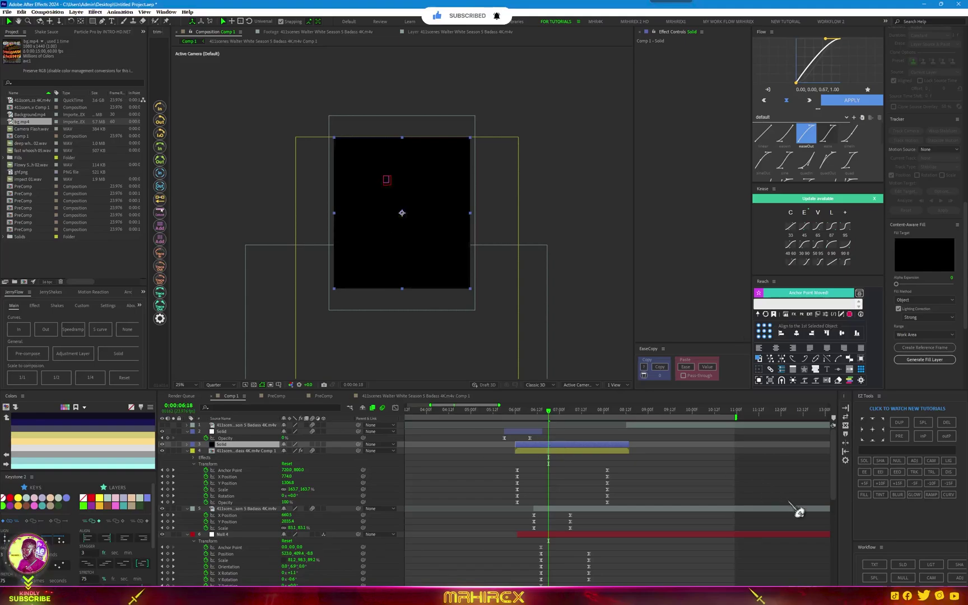
# Step: Add a text layer reading 'OH BOYYY' and reselect the Element solid
pyautogui.click(874, 565)
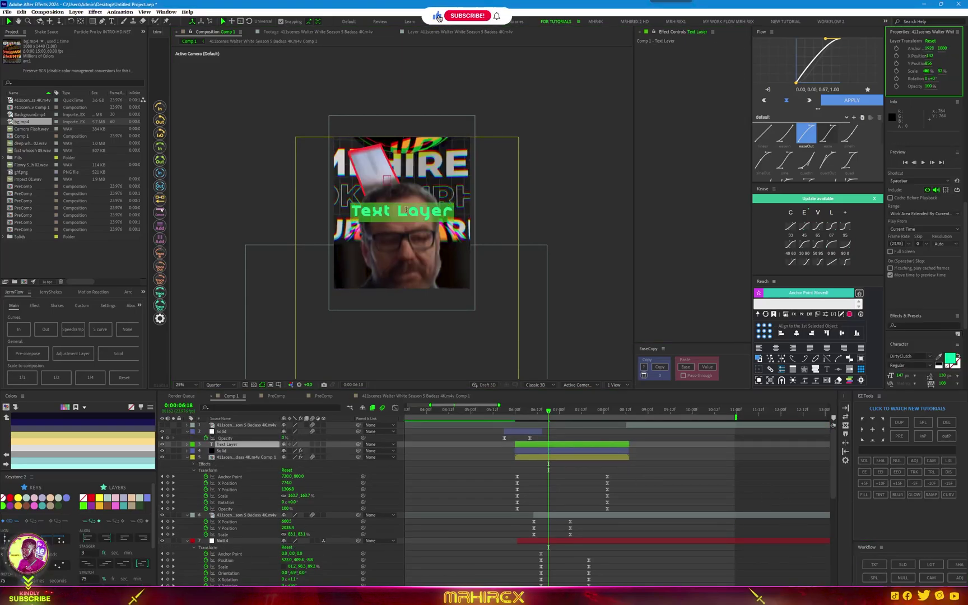
pyautogui.write('OH BOYYY')
pyautogui.click(584, 453)
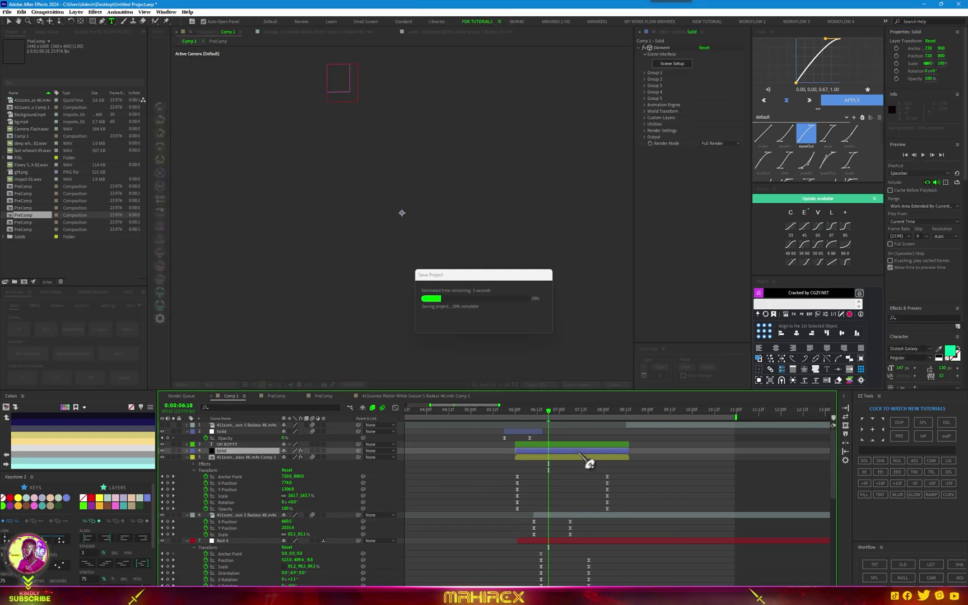
# Step: Set Element's Custom Layers Path Layer 1 to the OH BOYYY text layer
pyautogui.click(649, 120)
pyautogui.click(651, 124)
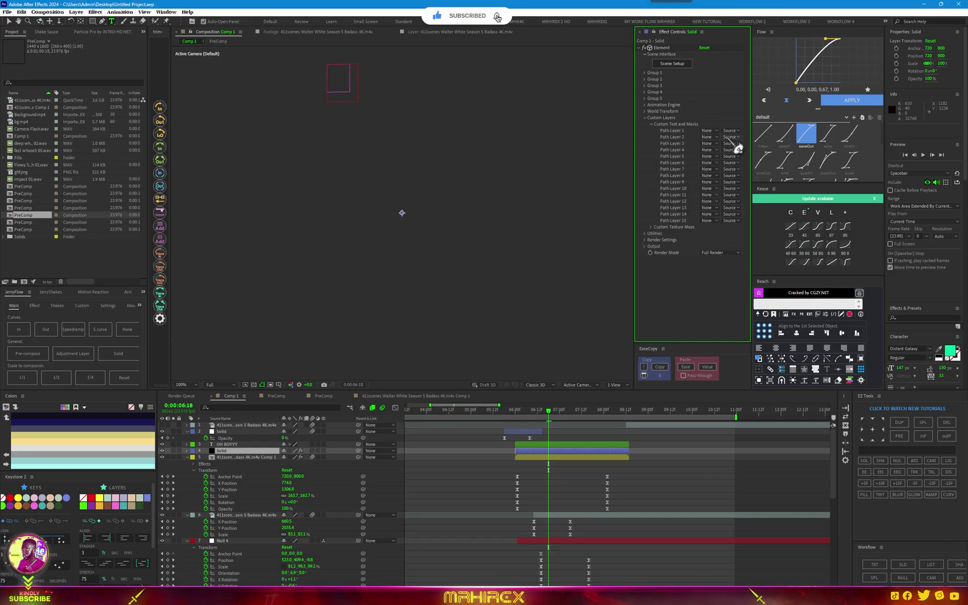
pyautogui.click(709, 131)
pyautogui.click(723, 166)
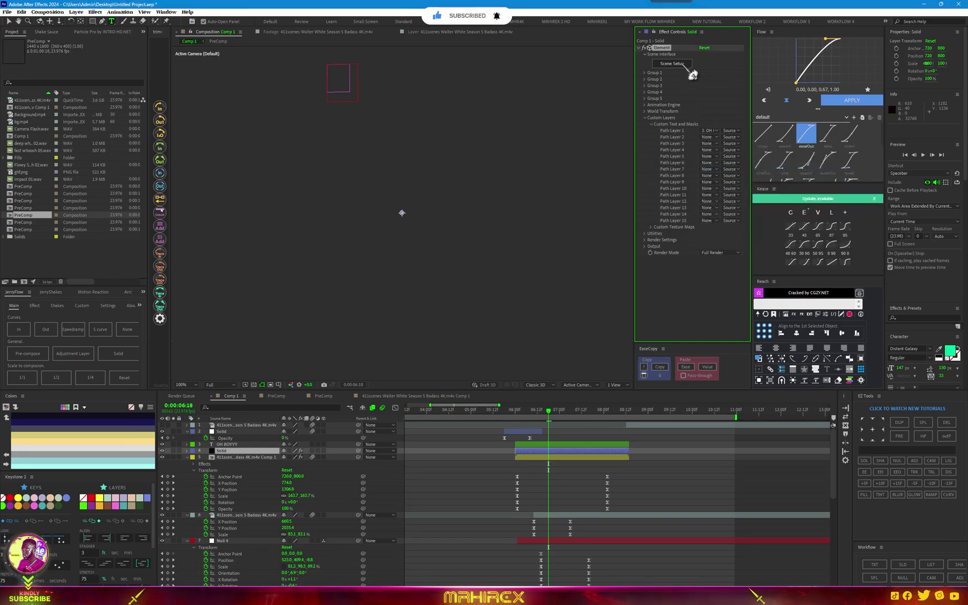
pyautogui.press('capslock')
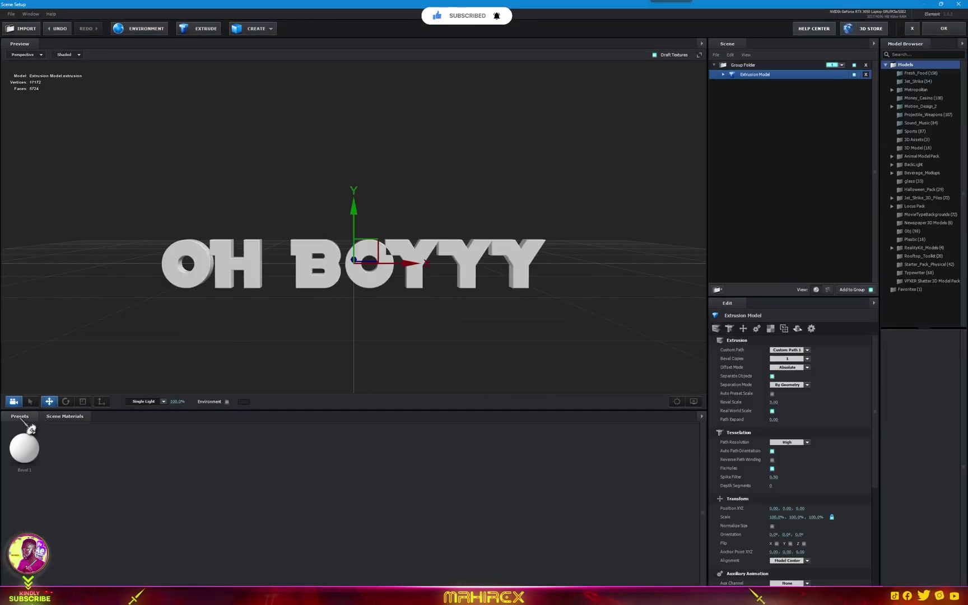
# Step: Extrude the text with the RYAN bevel preset in Scene Setup and accept the scene
pyautogui.click(20, 415)
pyautogui.click(34, 428)
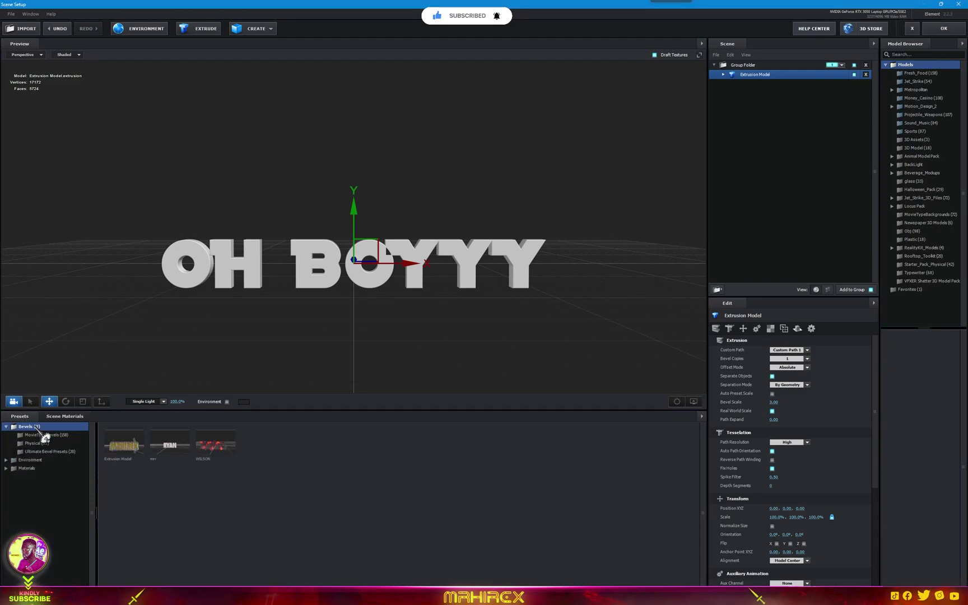
pyautogui.click(183, 456)
pyautogui.moveTo(447, 339)
pyautogui.mouseDown()
pyautogui.moveTo(367, 338)
pyautogui.moveTo(453, 317)
pyautogui.mouseUp()
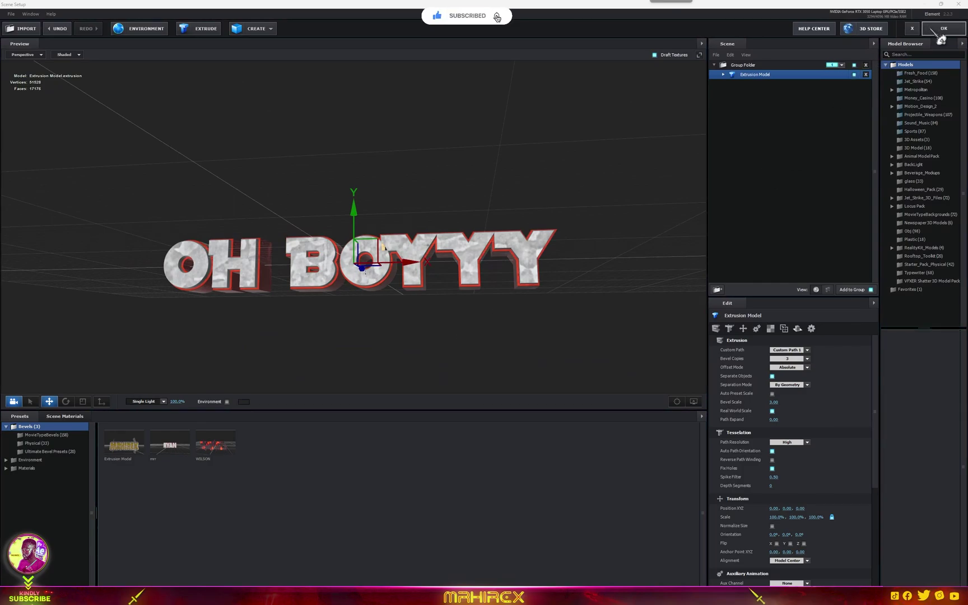
pyautogui.click(941, 37)
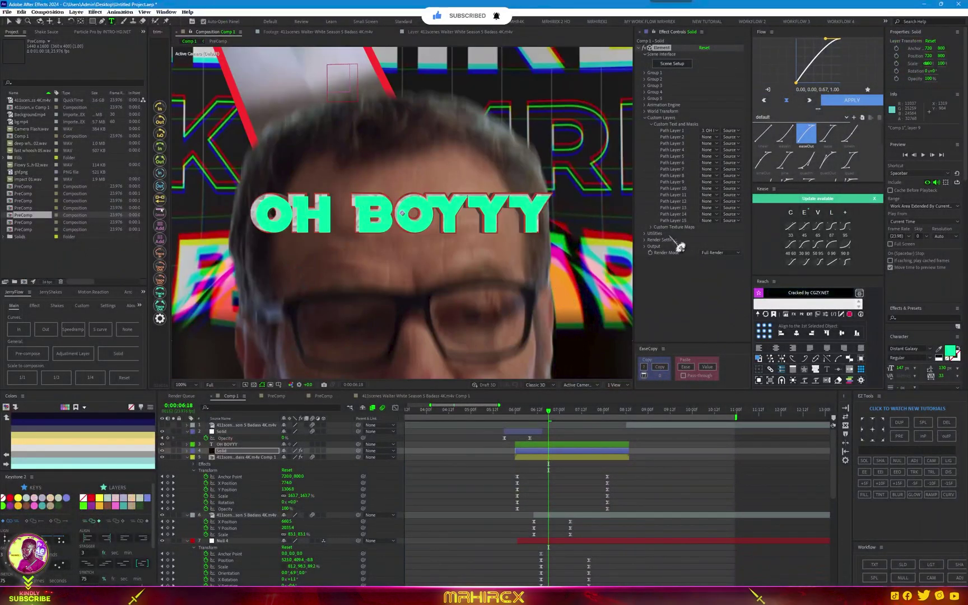
# Step: Add a Drop Shadow to the Element solid with Opacity 100%, Distance 0, Softness 75, then duplicate it
pyautogui.click(557, 444)
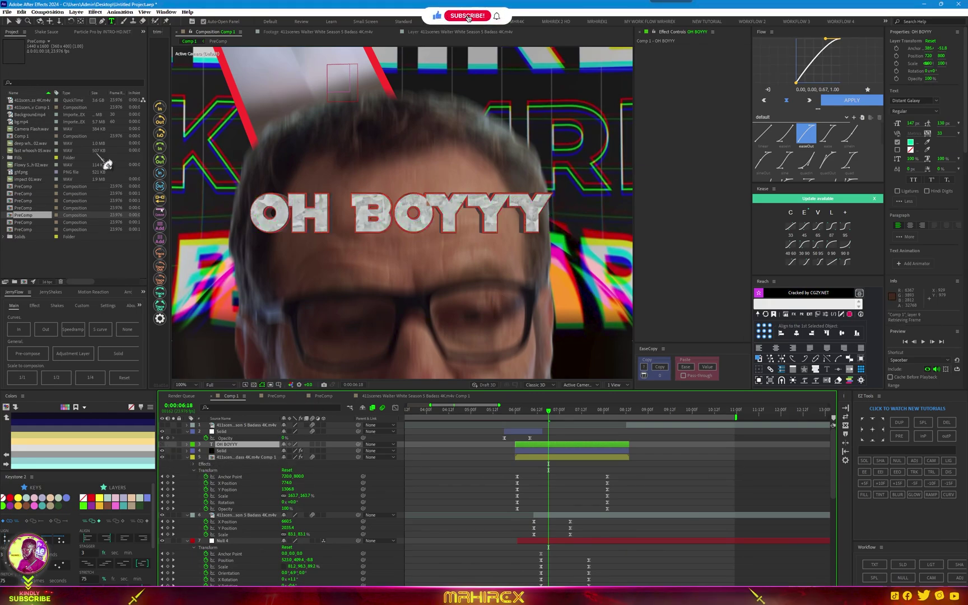
pyautogui.click(567, 451)
pyautogui.hotkey('ctrl', 'space')
pyautogui.write('d')
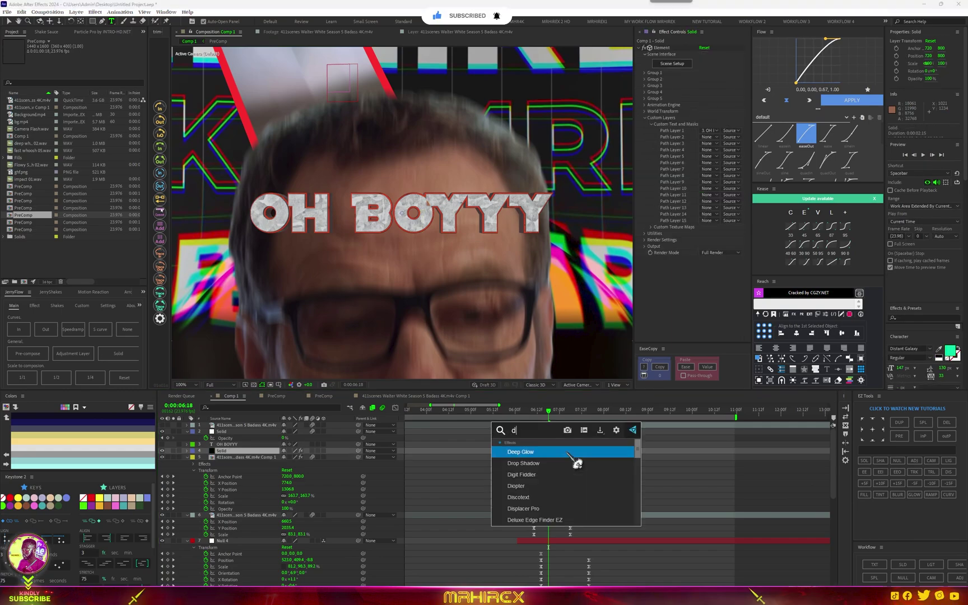
pyautogui.write('rop')
pyautogui.press('Return')
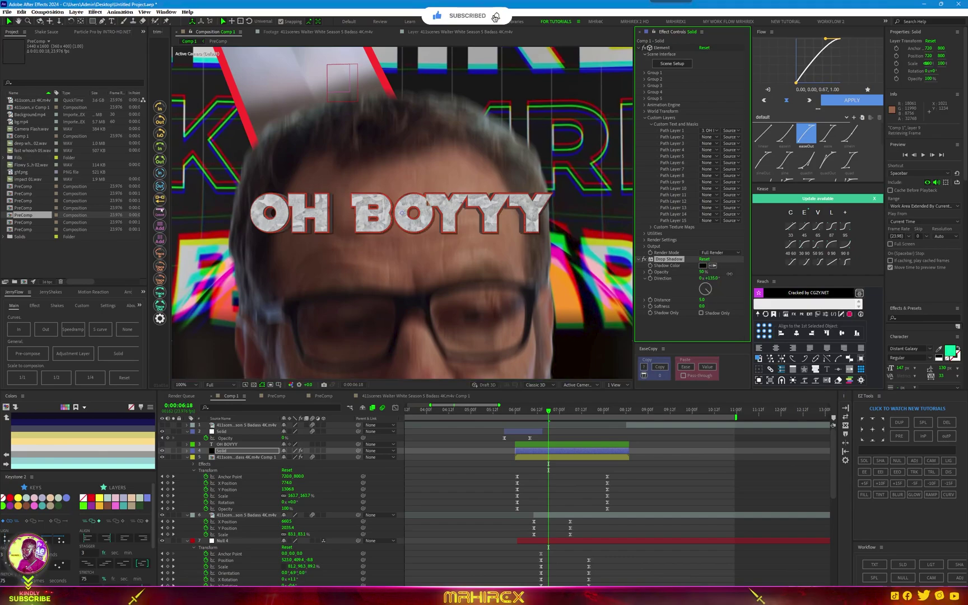
pyautogui.moveTo(763, 272)
pyautogui.mouseDown()
pyautogui.moveTo(737, 300)
pyautogui.moveTo(744, 299)
pyautogui.mouseUp()
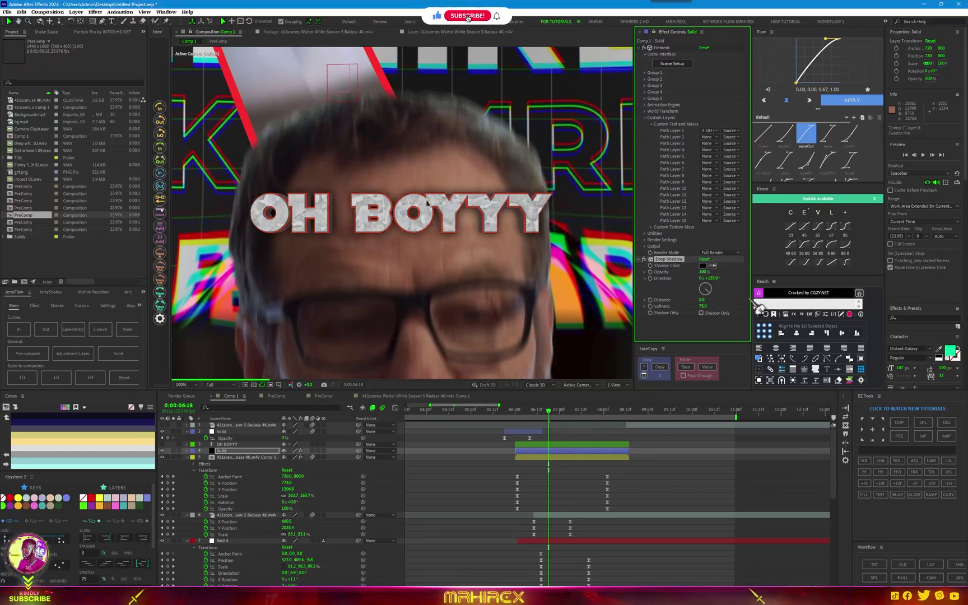
pyautogui.hotkey('ctrl', 'd')
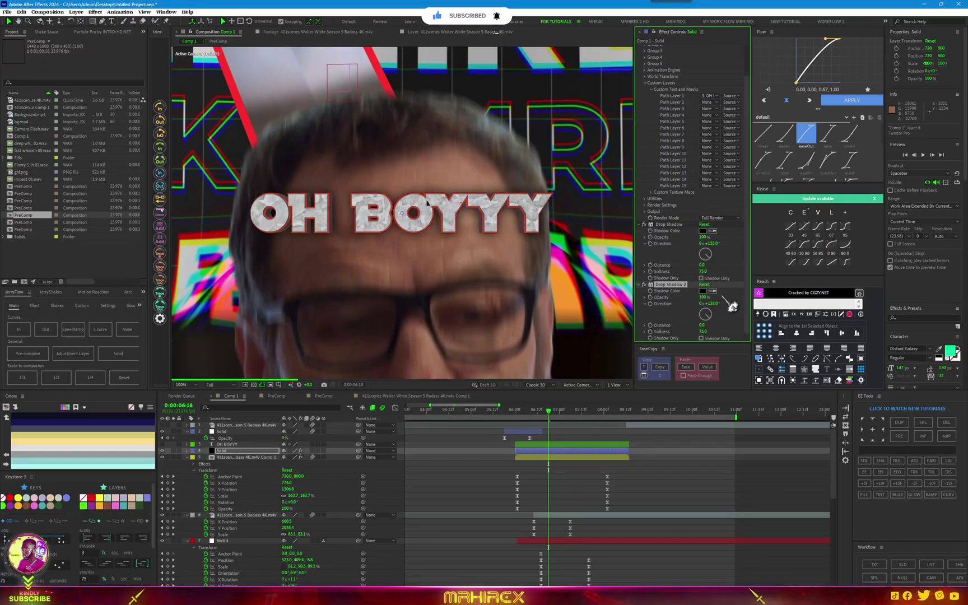
# Step: Increase Element's World Scale to enlarge the 3D title
pyautogui.scroll(-2, 552, 292)
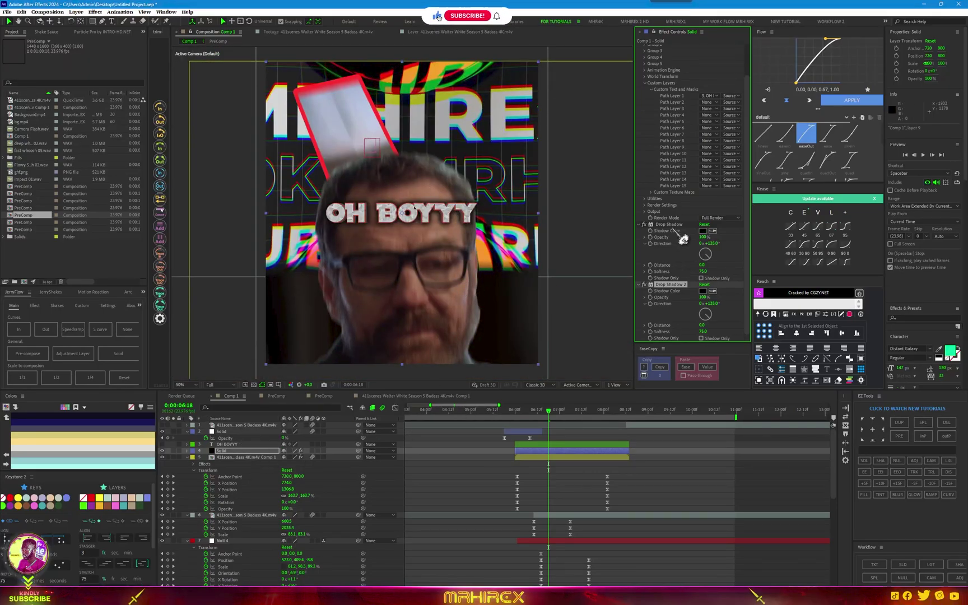
pyautogui.scroll(2, 685, 289)
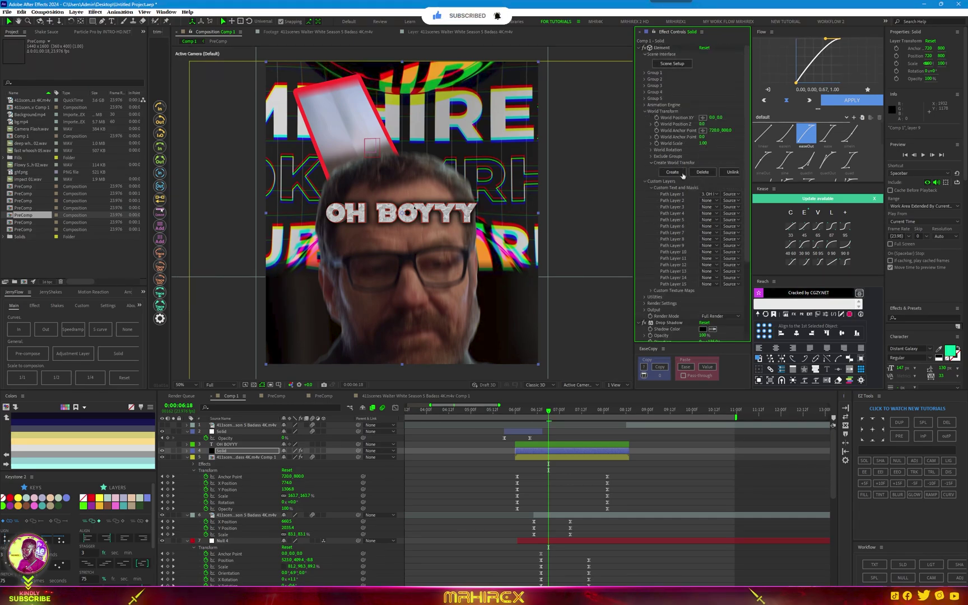
pyautogui.moveTo(709, 144); pyautogui.dragTo(720, 144)
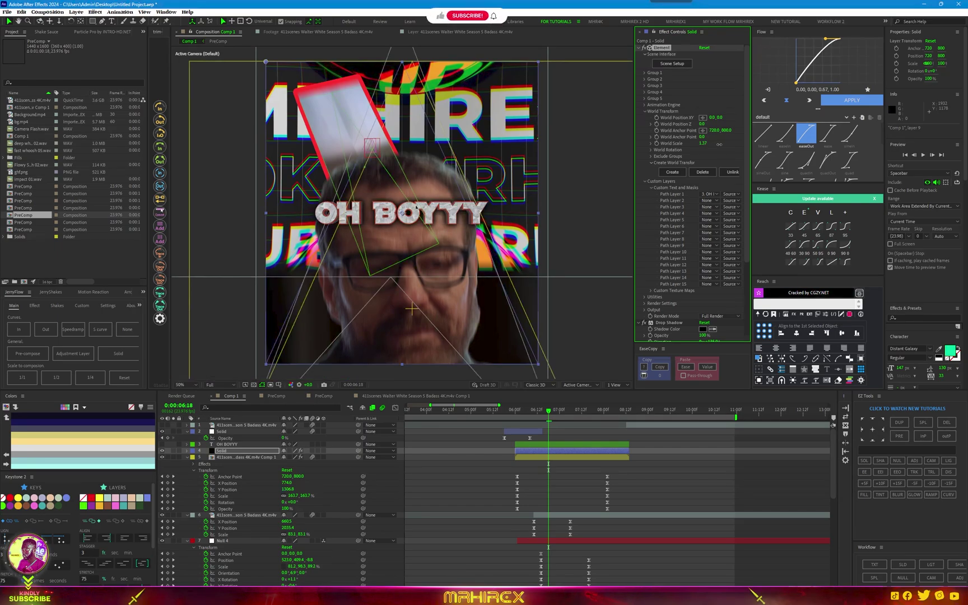
# Step: Set Group 1 Particle Look Displace to -0.14 and preview at Quarter resolution at 0:00:06:00
pyautogui.click(645, 73)
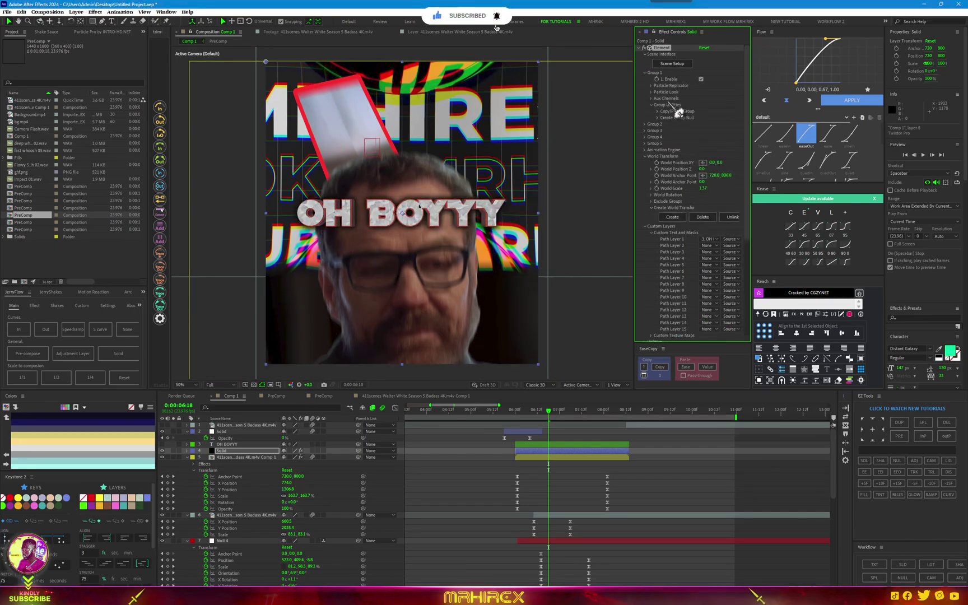
pyautogui.click(651, 92)
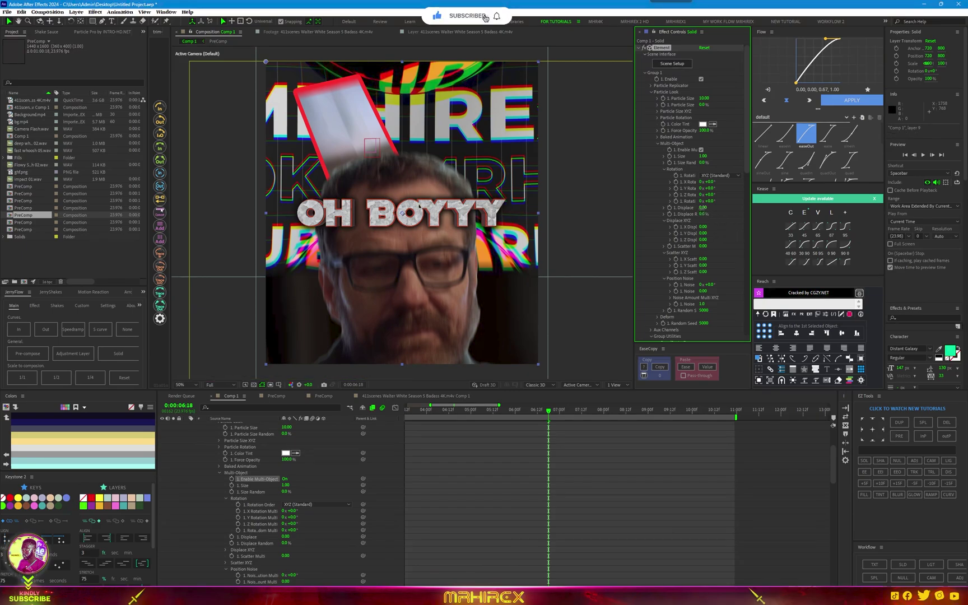
pyautogui.moveTo(702, 208); pyautogui.dragTo(696, 208)
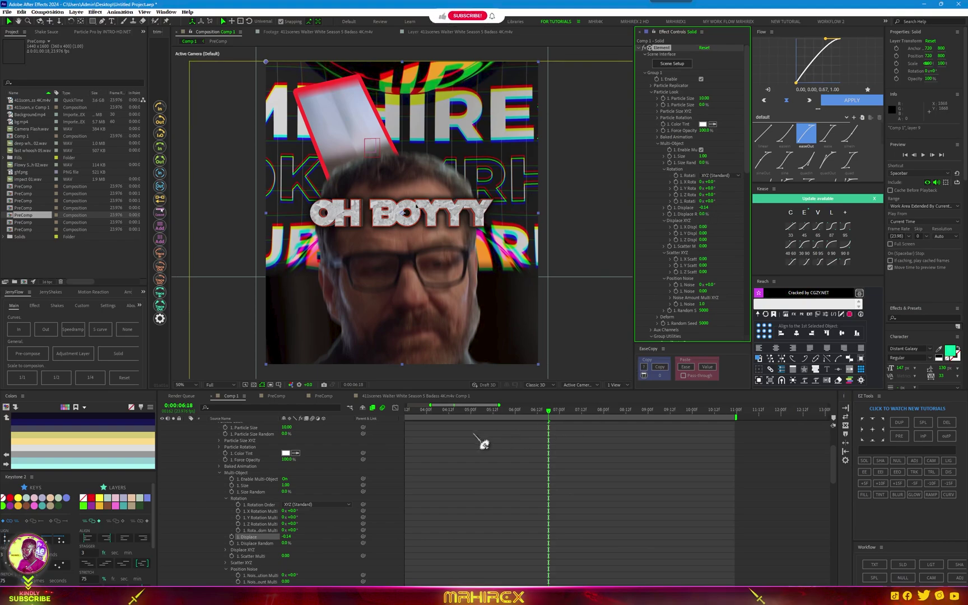
pyautogui.scroll(5, 484, 443)
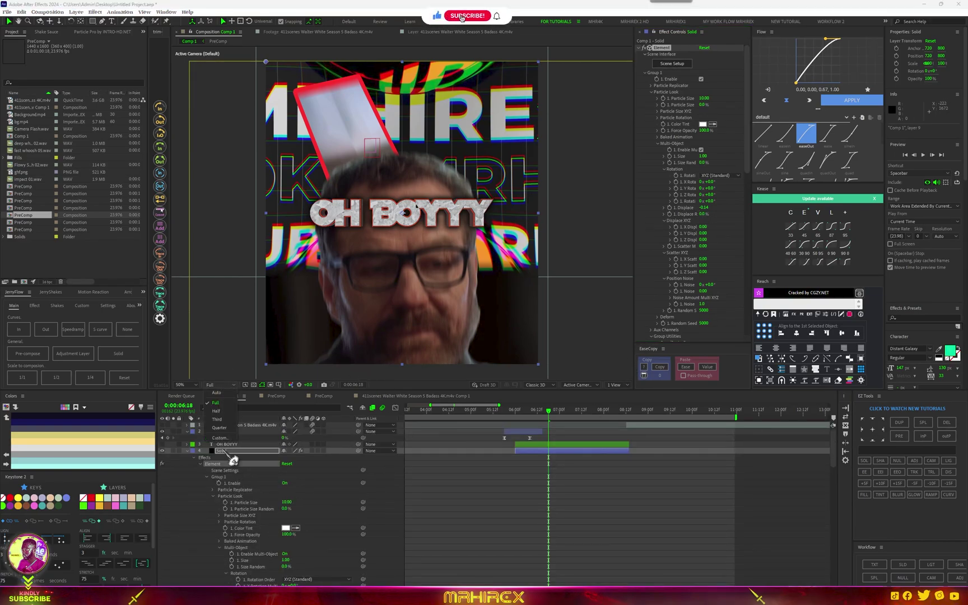
pyautogui.hotkey('ctrl', 'alt', 'shift', 'j')
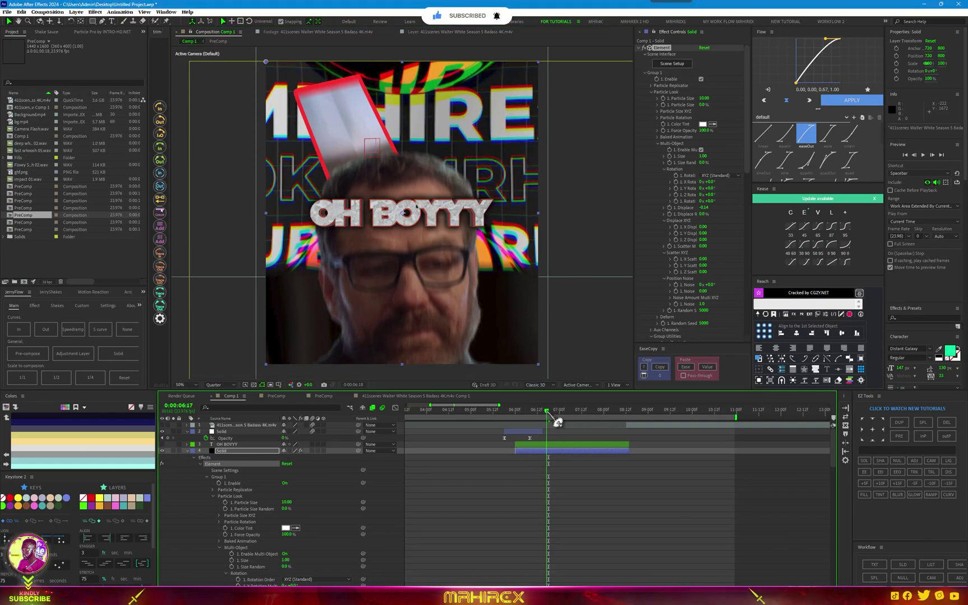
pyautogui.moveTo(558, 421); pyautogui.dragTo(518, 423)
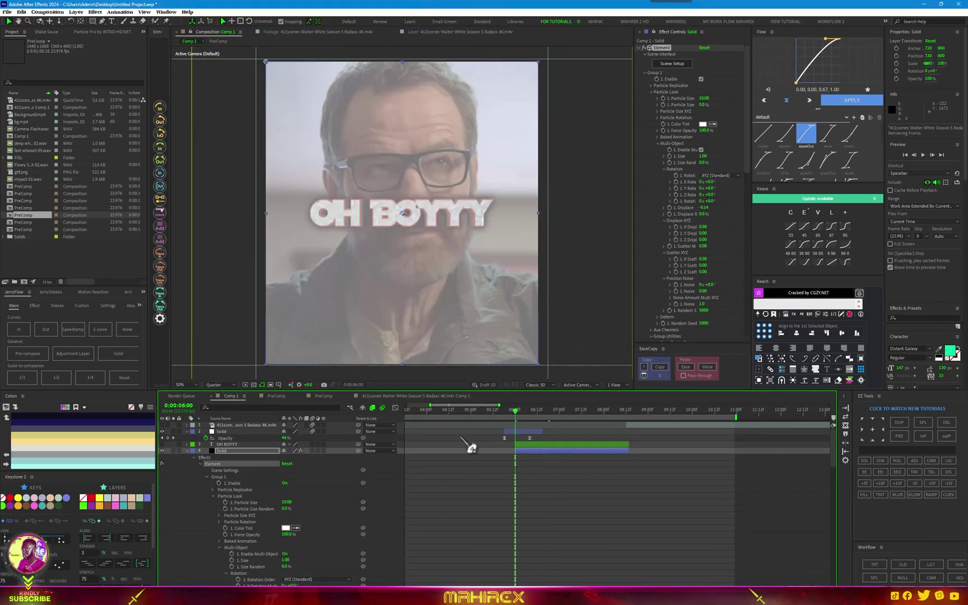
# Step: Set a Position keyframe (720, 900) on the Element solid at 0:00:06:00
pyautogui.scroll(-5, 472, 446)
pyautogui.scroll(-5, 471, 447)
pyautogui.scroll(-5, 472, 446)
pyautogui.scroll(-4, 471, 446)
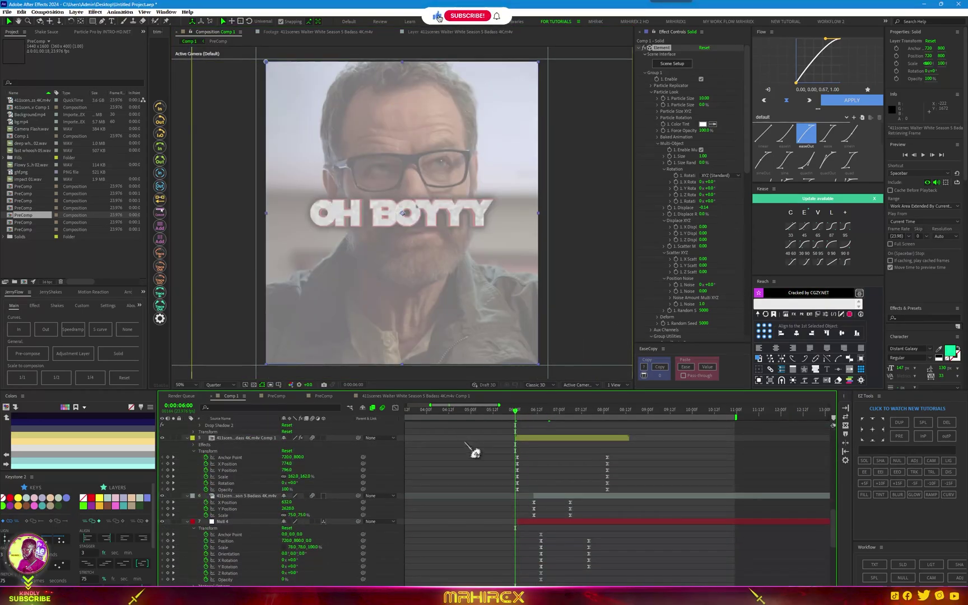
pyautogui.scroll(3, 514, 465)
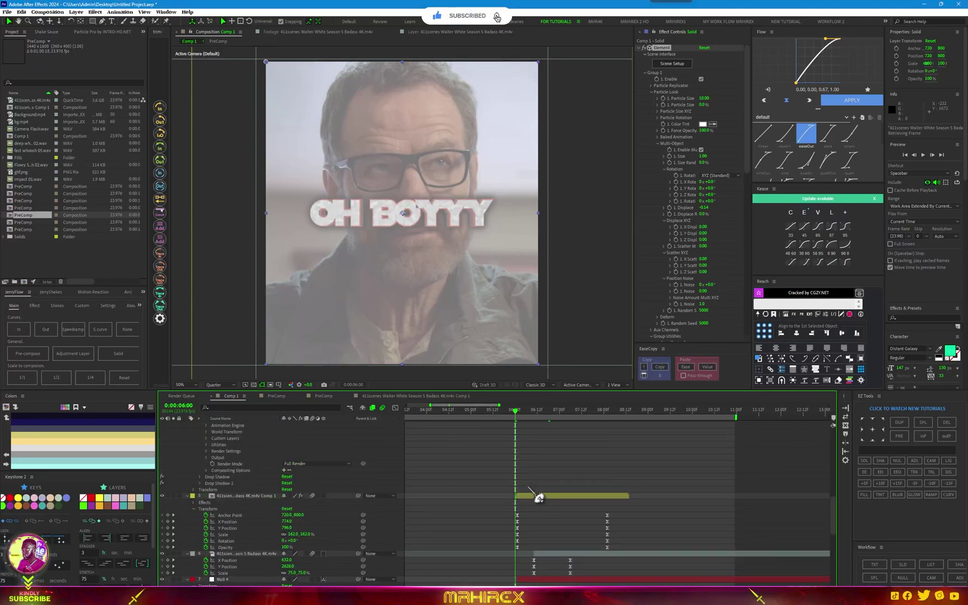
pyautogui.scroll(1, 529, 487)
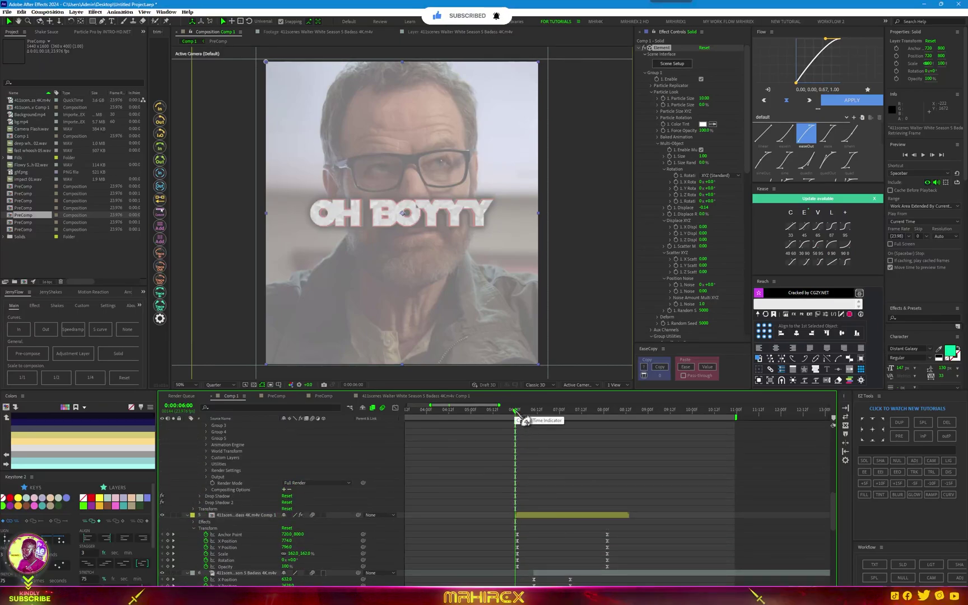
pyautogui.click(516, 515)
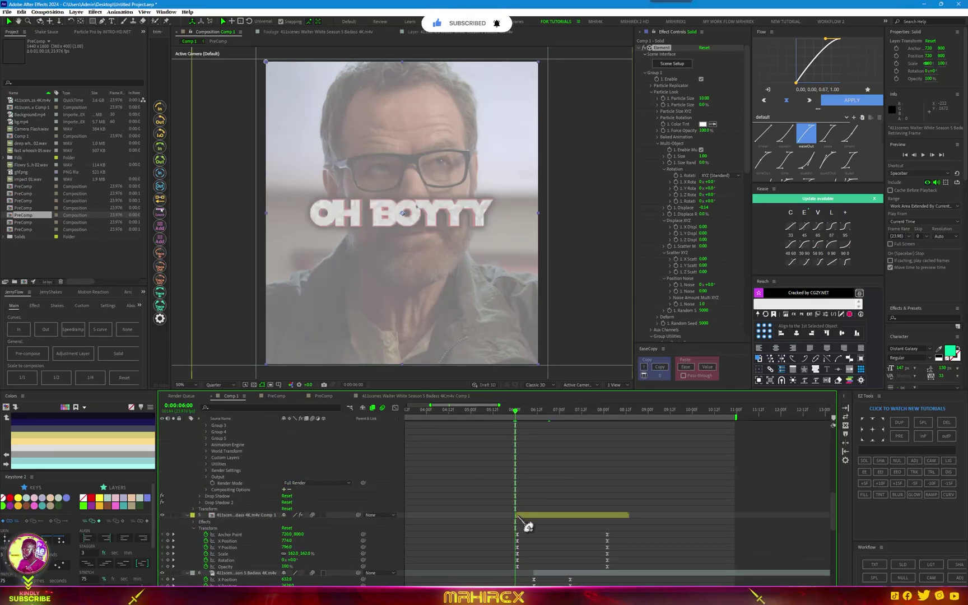
pyautogui.scroll(5, 536, 466)
pyautogui.scroll(5, 535, 466)
pyautogui.scroll(3, 545, 474)
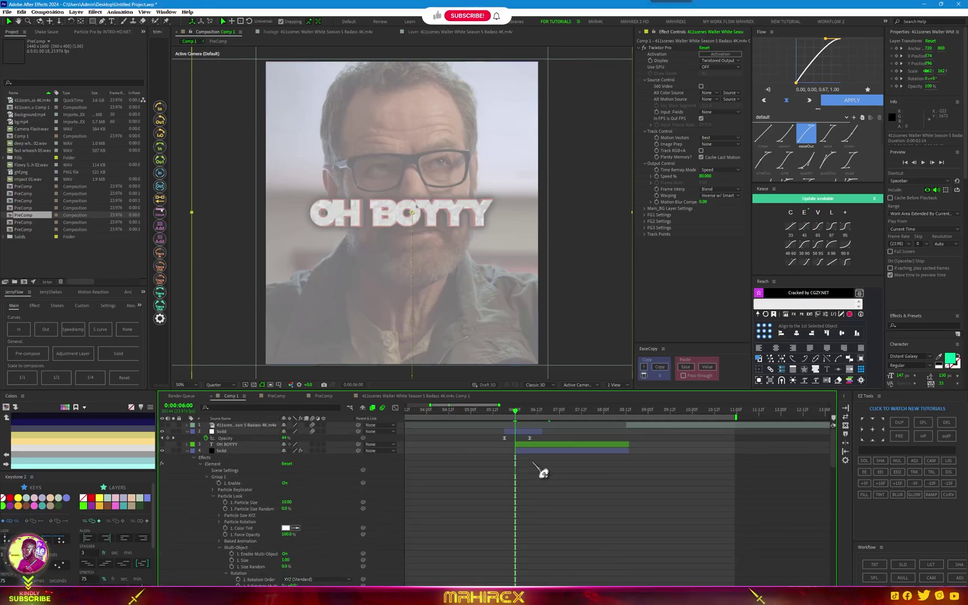
pyautogui.click(535, 451)
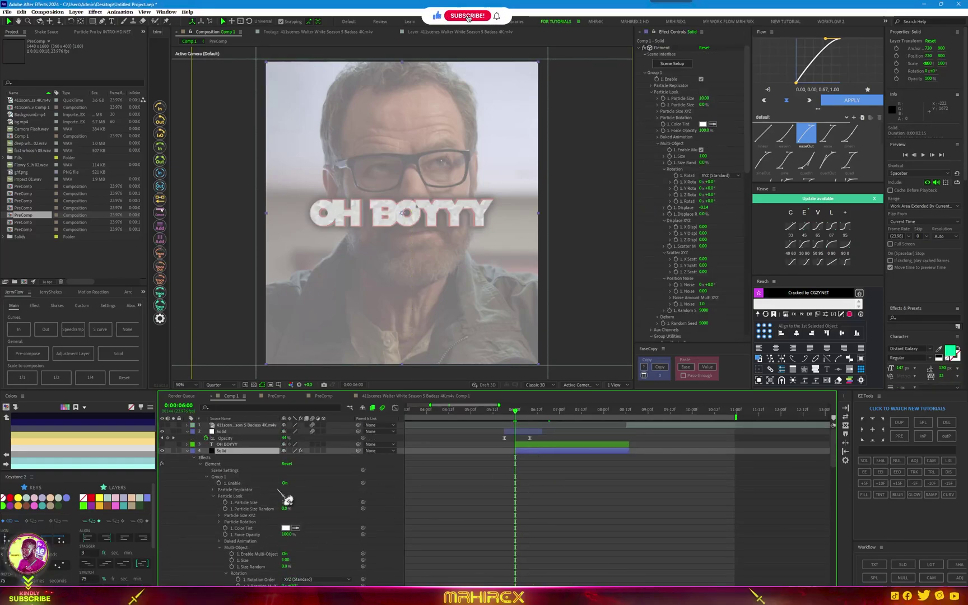
pyautogui.press('p')
pyautogui.hotkey('alt', 'shift', 'p')
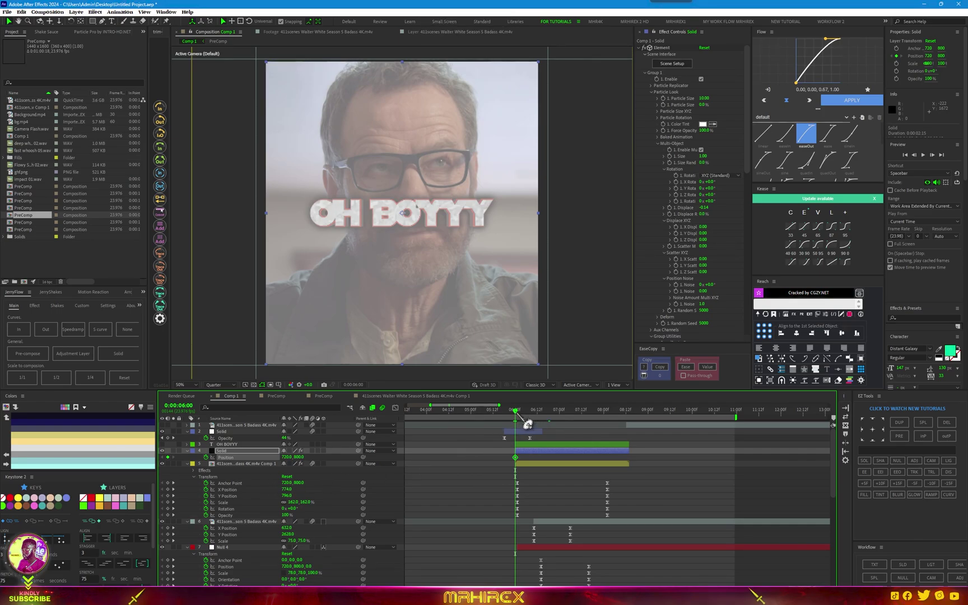
# Step: Add Position keyframes lowering the title slightly at 6:07 and further at 6:16
pyautogui.moveTo(527, 425); pyautogui.dragTo(557, 430)
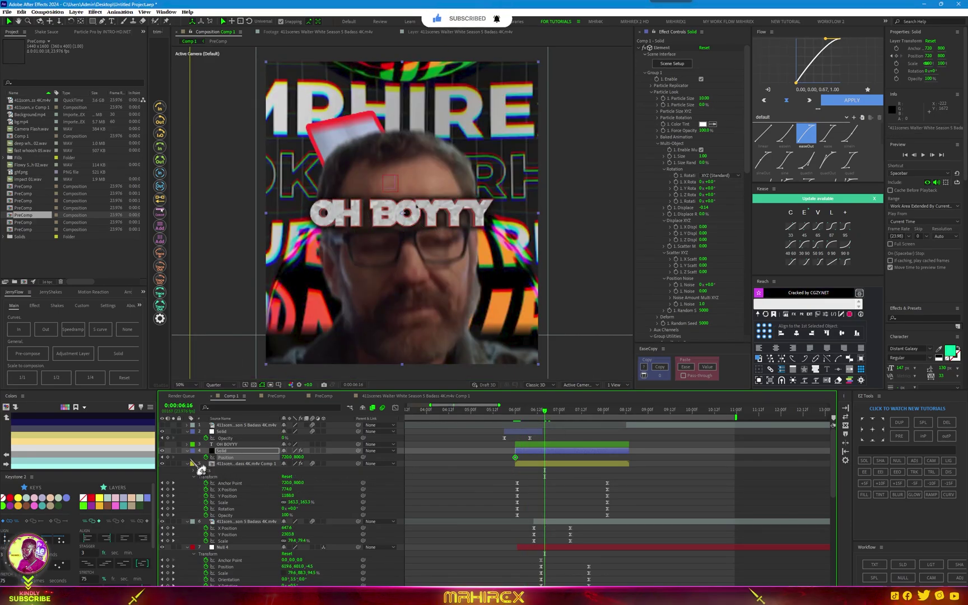
pyautogui.click(169, 458)
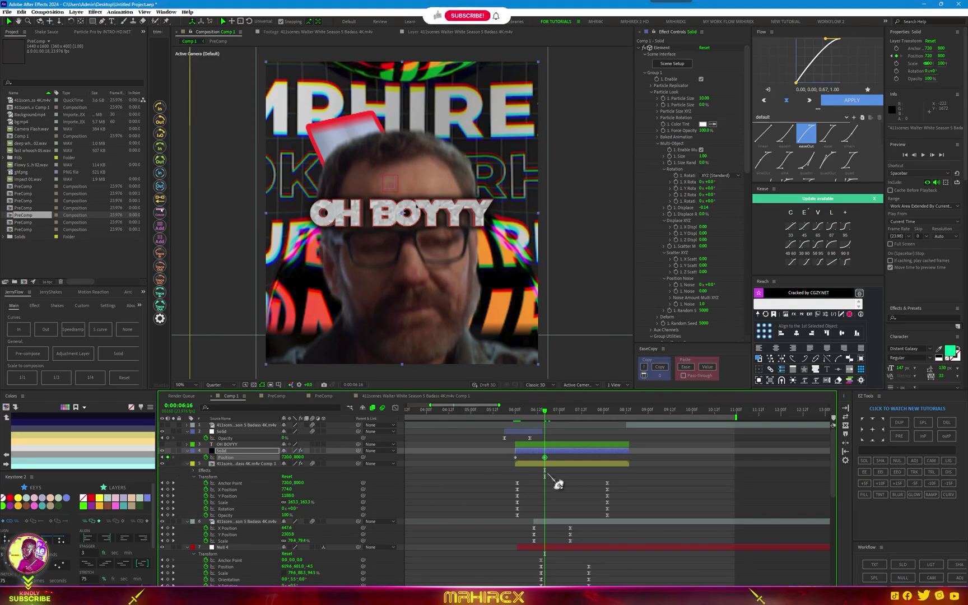
pyautogui.moveTo(557, 423); pyautogui.dragTo(545, 427)
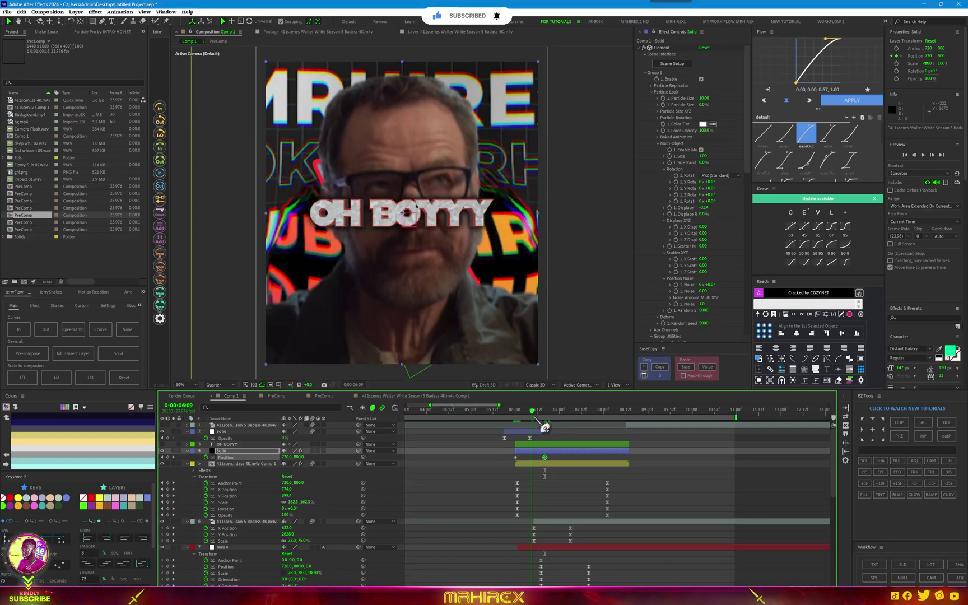
pyautogui.moveTo(537, 421); pyautogui.dragTo(533, 422)
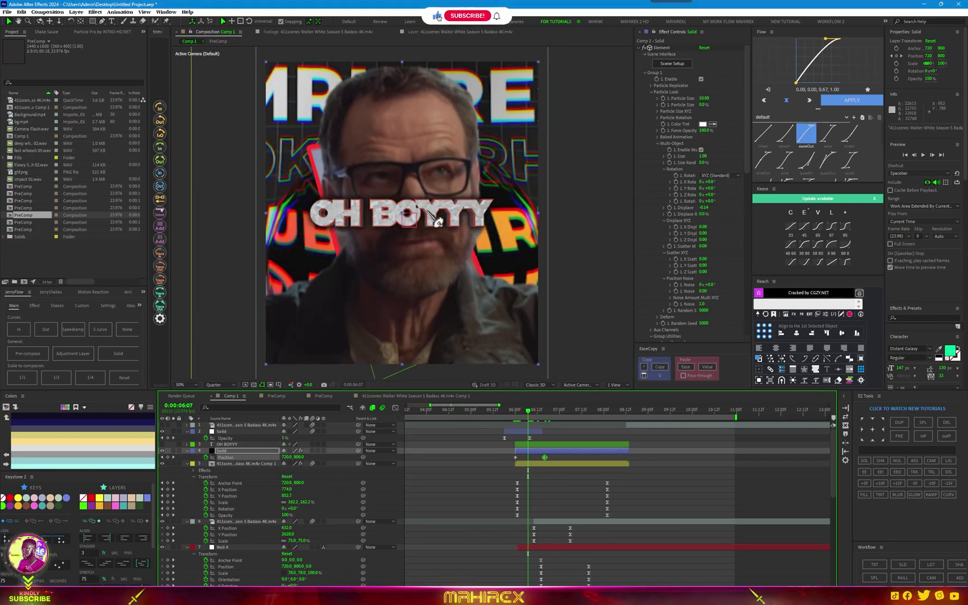
pyautogui.moveTo(437, 222); pyautogui.dragTo(433, 231)
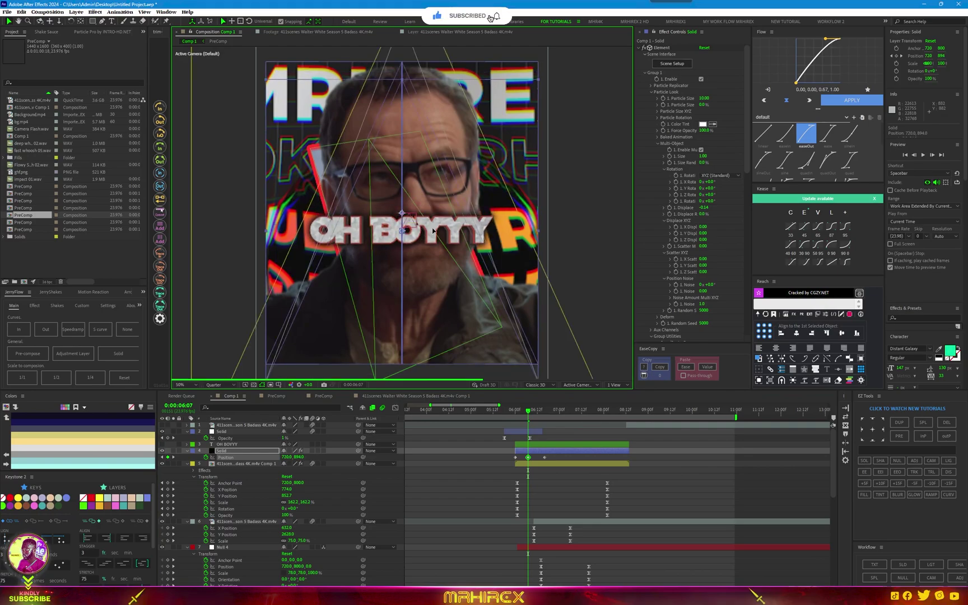
pyautogui.moveTo(531, 422); pyautogui.dragTo(558, 425)
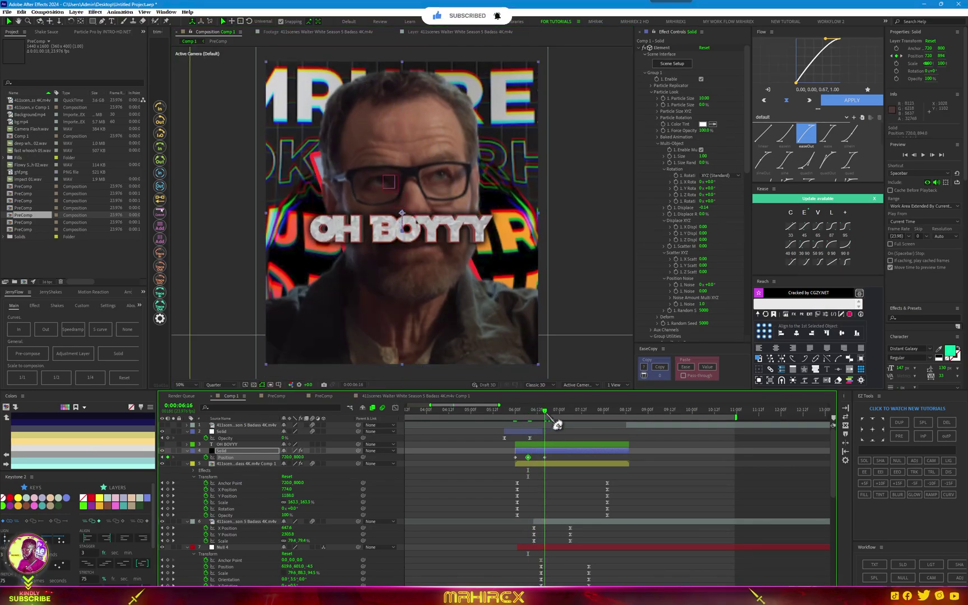
pyautogui.moveTo(444, 232)
pyautogui.mouseDown()
pyautogui.moveTo(442, 308)
pyautogui.moveTo(489, 335)
pyautogui.mouseUp()
# Step: At 7:08 keyframe the title even lower, around 774, 1780
pyautogui.moveTo(556, 413); pyautogui.dragTo(585, 429)
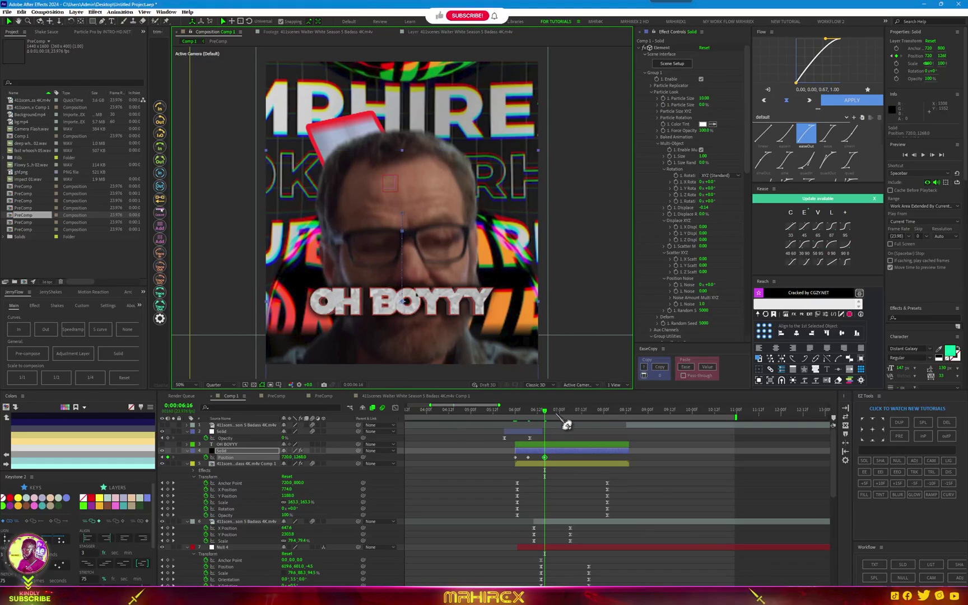
pyautogui.press(',')
pyautogui.press(',')
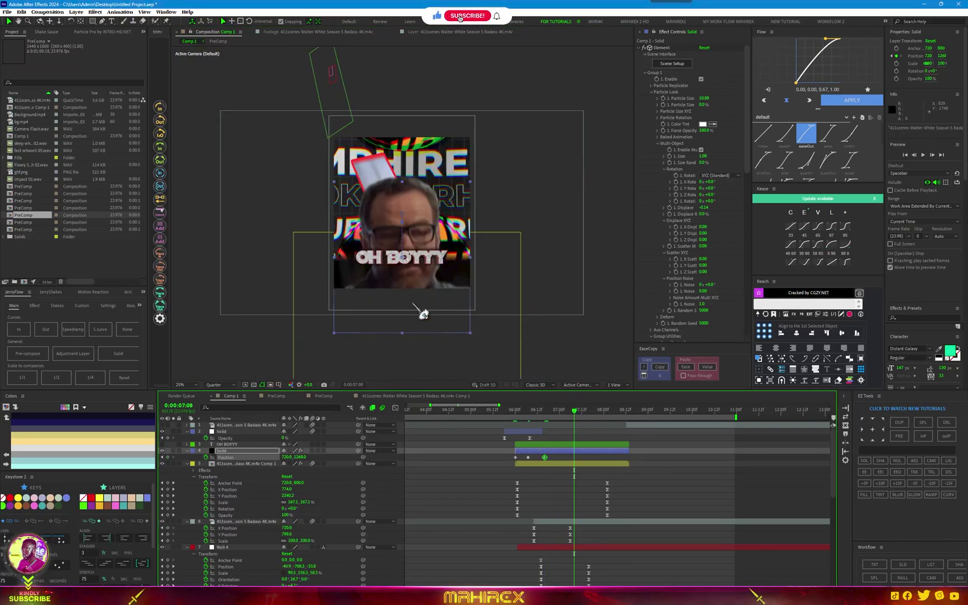
pyautogui.hotkey('ctrl', 'v')
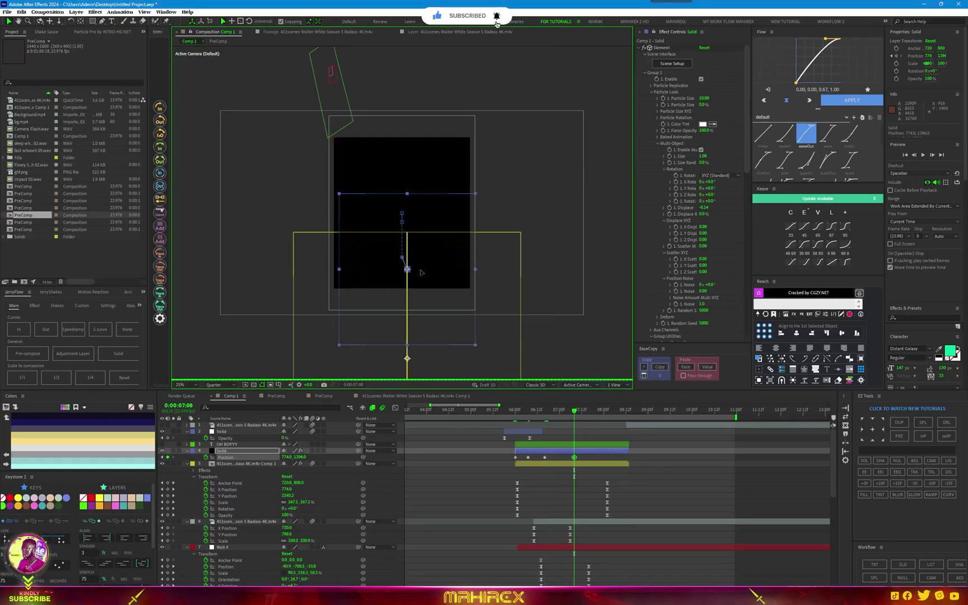
pyautogui.moveTo(421, 272); pyautogui.dragTo(433, 319)
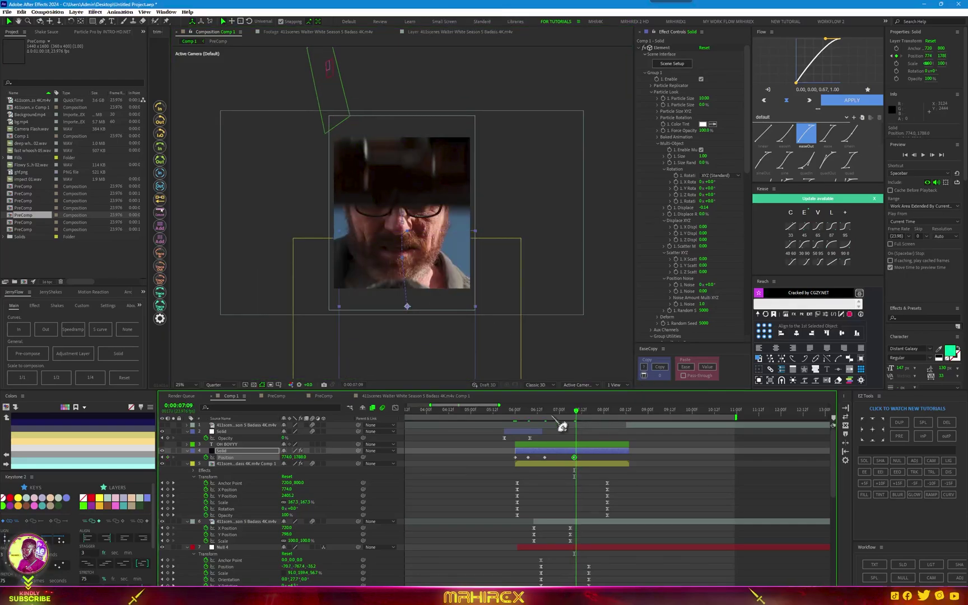
# Step: Add a Position keyframe pushing the title lower at 0:00:06:22
pyautogui.press('i')
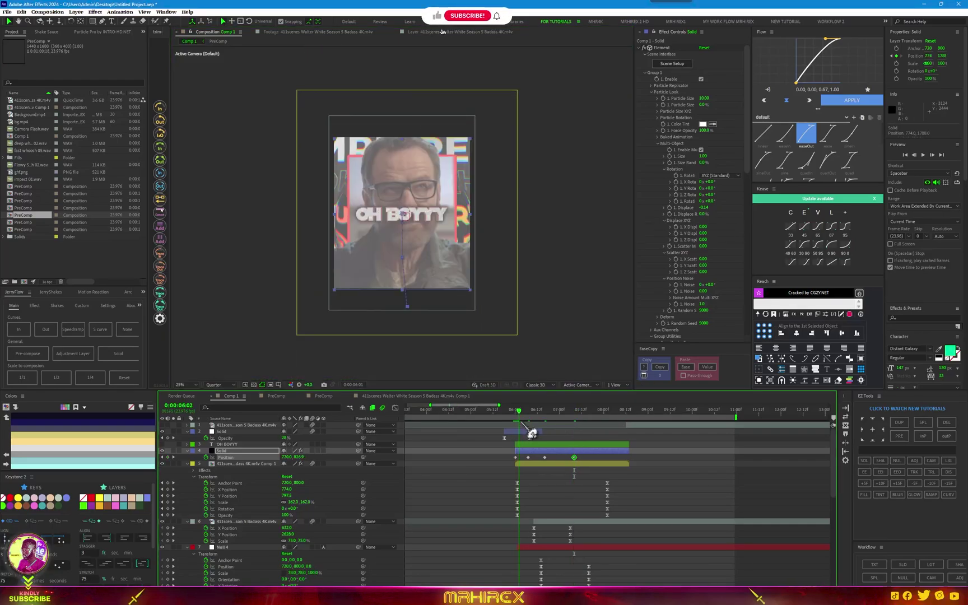
pyautogui.moveTo(527, 433); pyautogui.dragTo(571, 433)
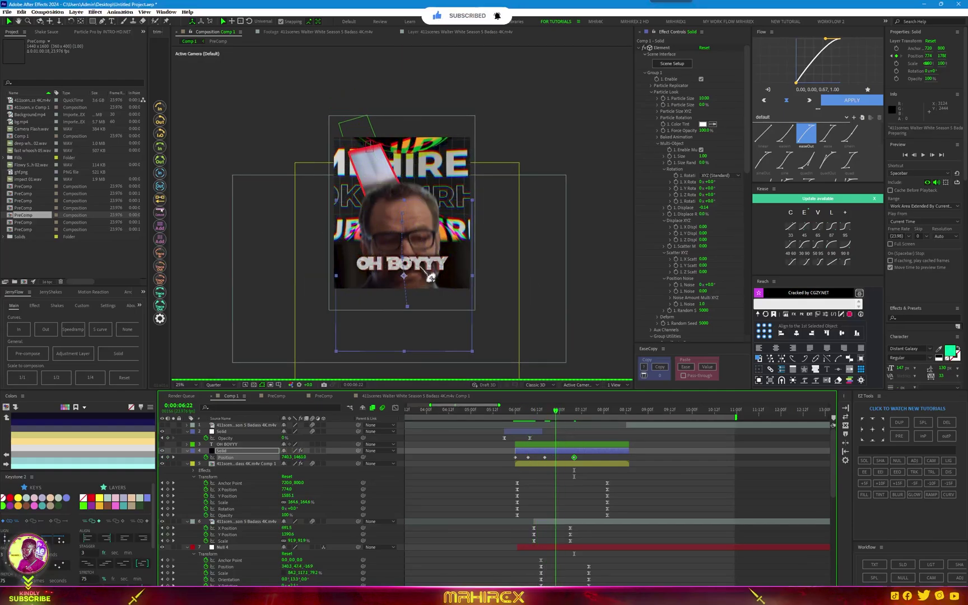
pyautogui.moveTo(422, 267); pyautogui.dragTo(419, 273)
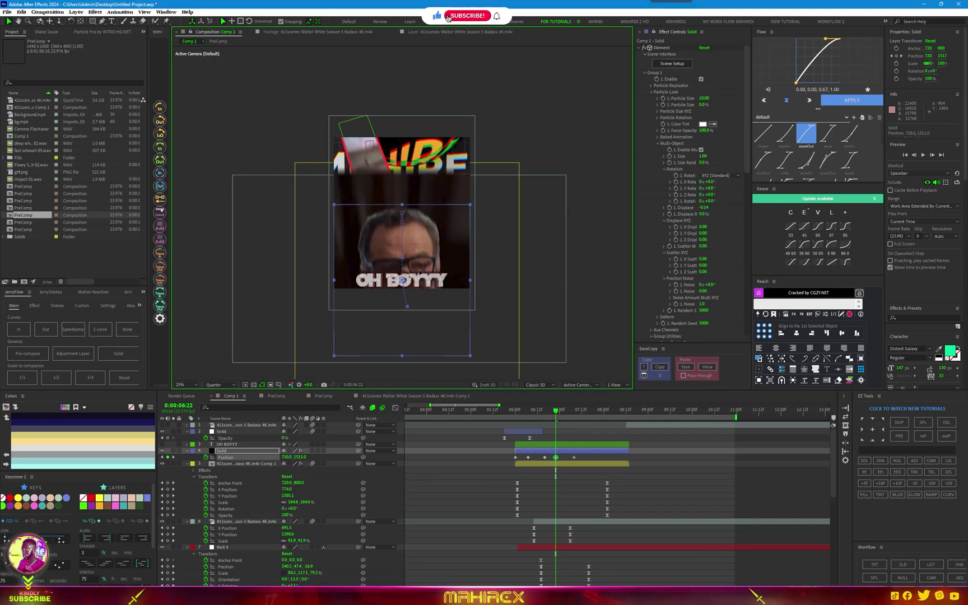
pyautogui.moveTo(420, 273); pyautogui.dragTo(419, 289)
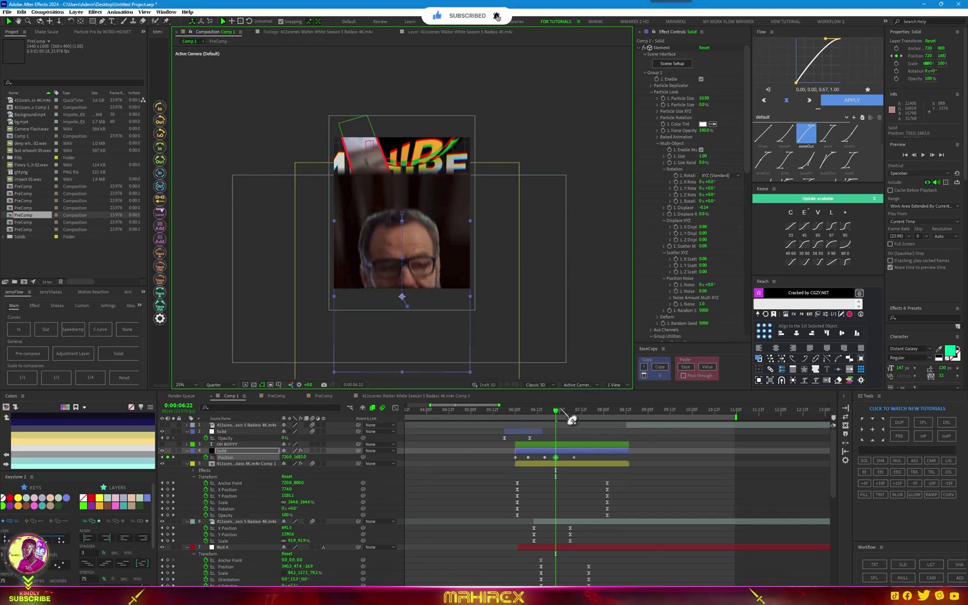
# Step: Review the motion and apply a Kease ease curve to all five Position keyframes
pyautogui.moveTo(556, 425); pyautogui.dragTo(528, 426)
pyautogui.press('space')
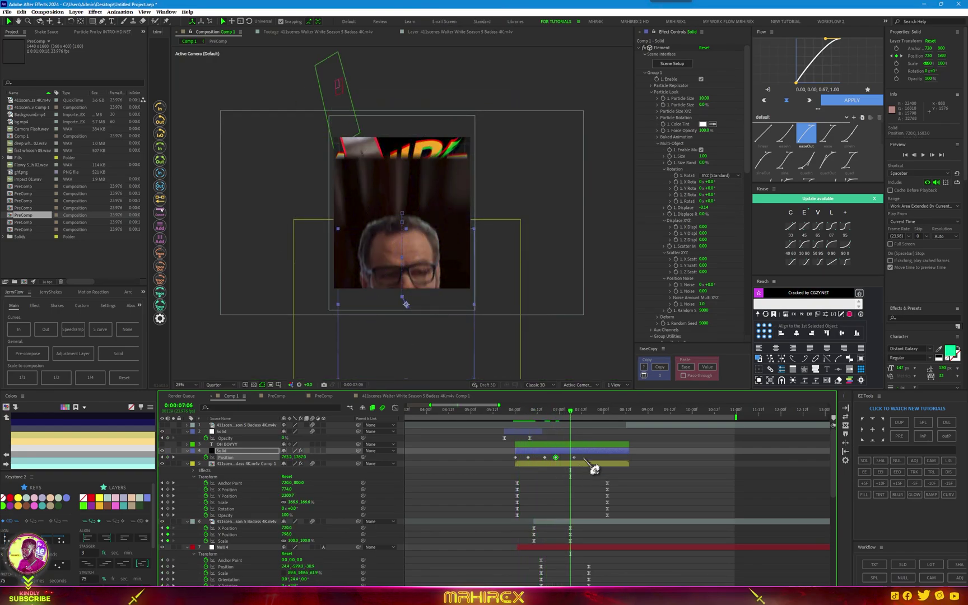
pyautogui.moveTo(592, 467); pyautogui.dragTo(511, 454)
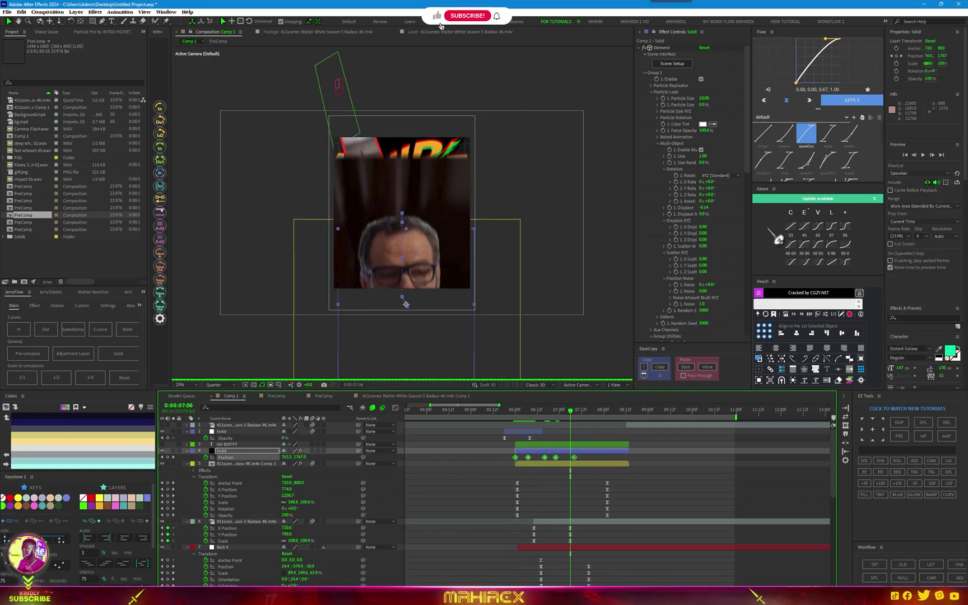
pyautogui.click(799, 236)
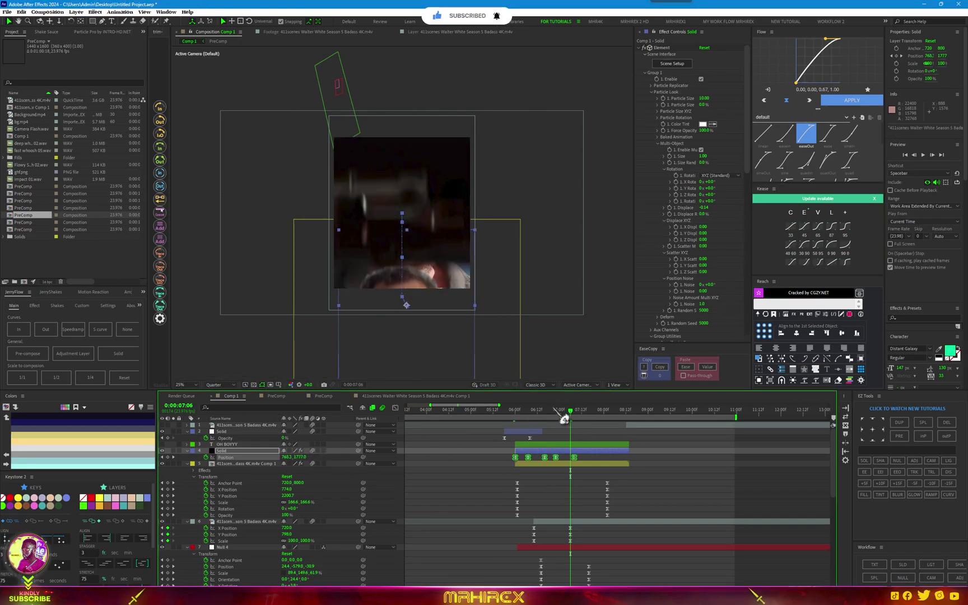
pyautogui.moveTo(513, 424); pyautogui.dragTo(530, 424)
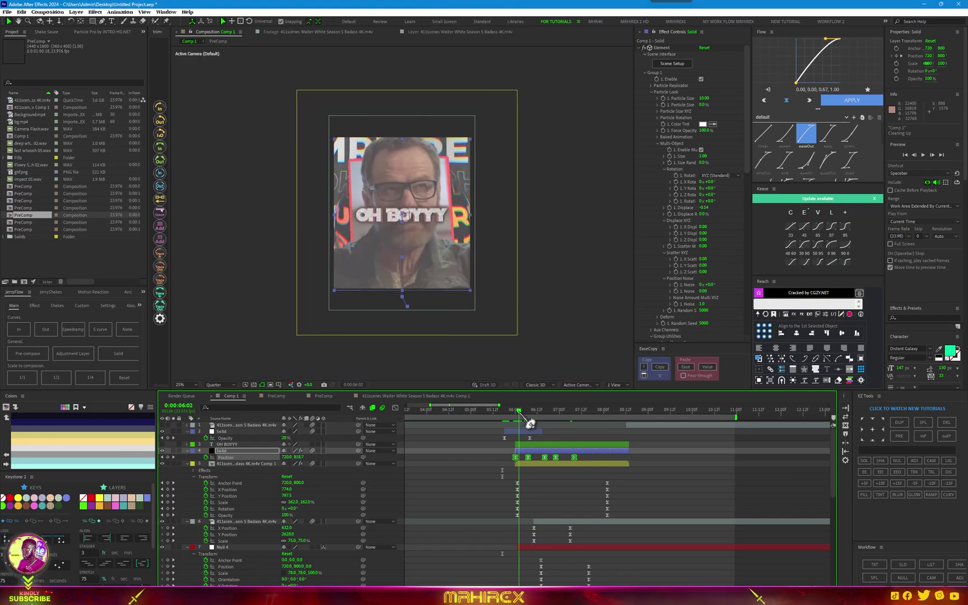
# Step: Keyframe the solid's Opacity from 0% at 6:00 to 100% at 6:06
pyautogui.press('t')
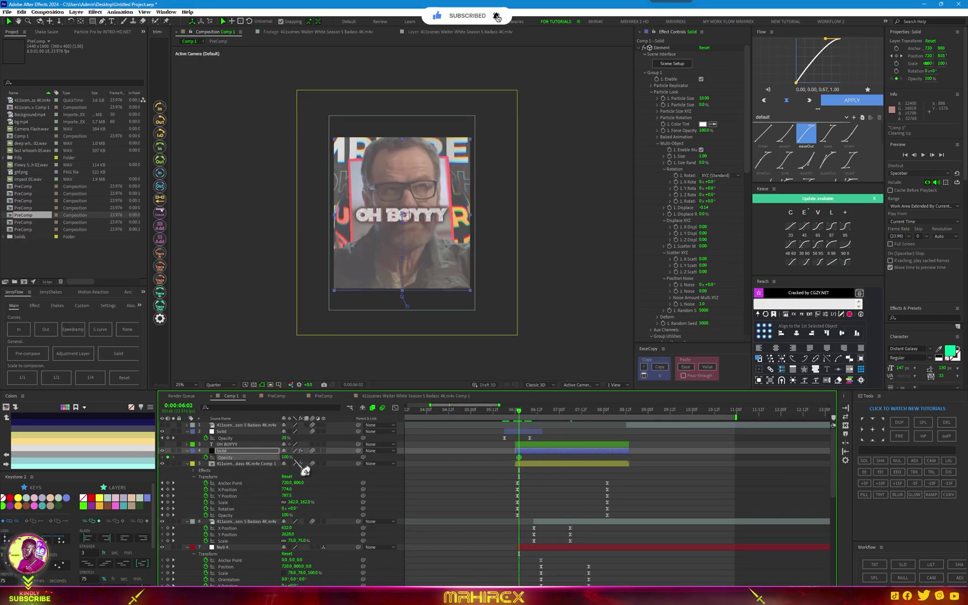
pyautogui.moveTo(286, 460); pyautogui.dragTo(232, 466)
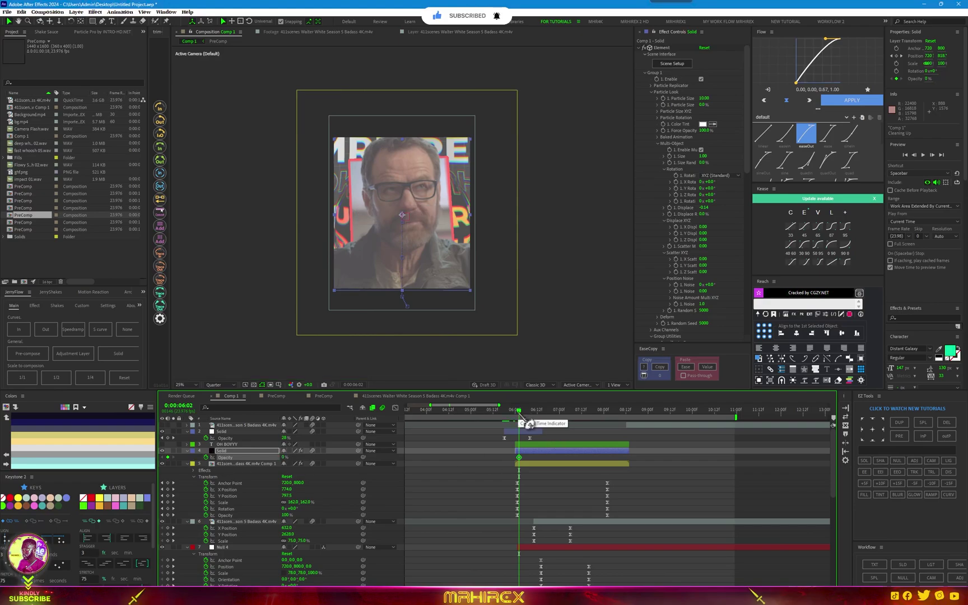
pyautogui.moveTo(529, 424); pyautogui.dragTo(526, 424)
pyautogui.moveTo(284, 457); pyautogui.dragTo(547, 504)
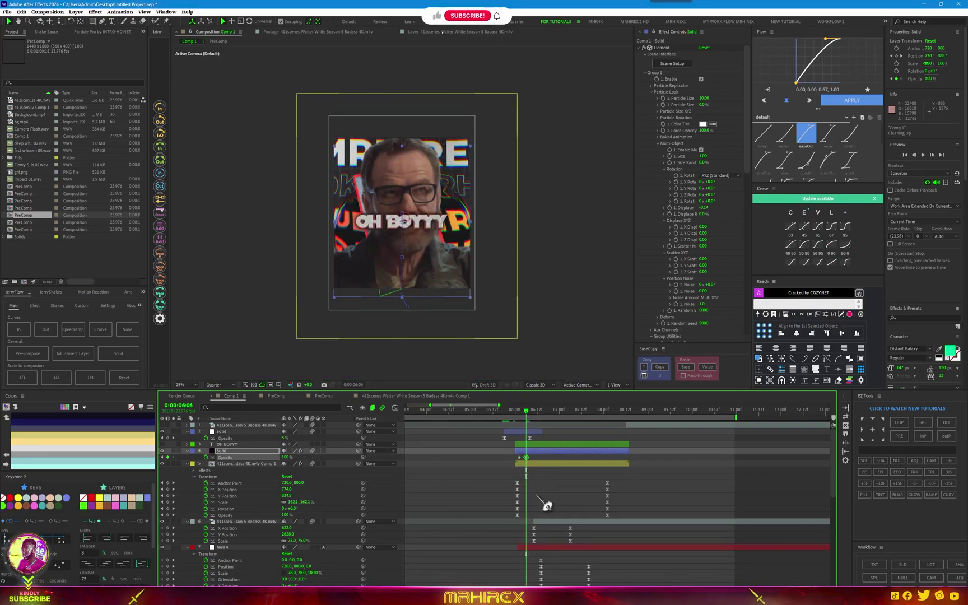
pyautogui.scroll(2, 548, 474)
pyautogui.scroll(3, 525, 486)
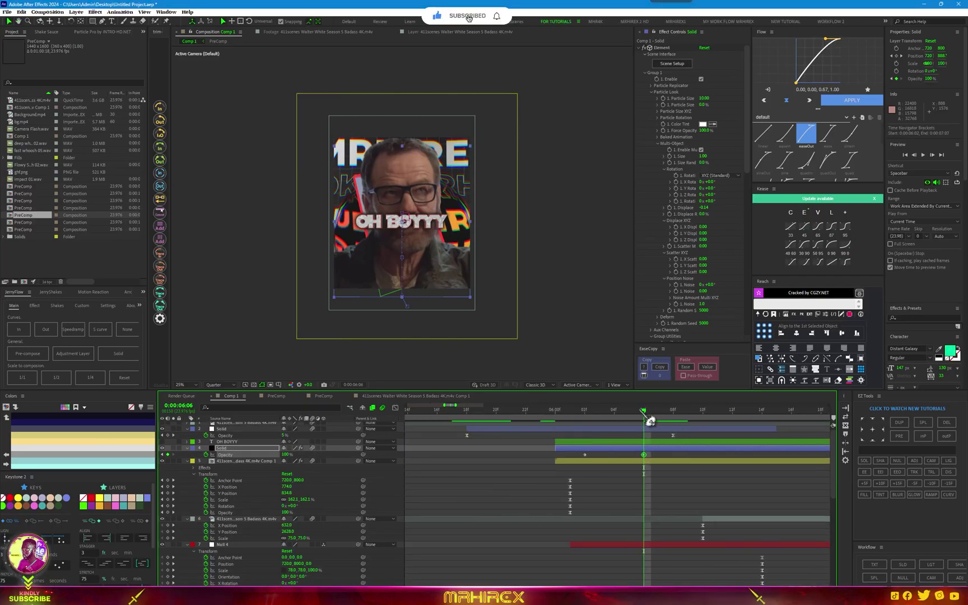
pyautogui.moveTo(647, 414); pyautogui.dragTo(556, 414)
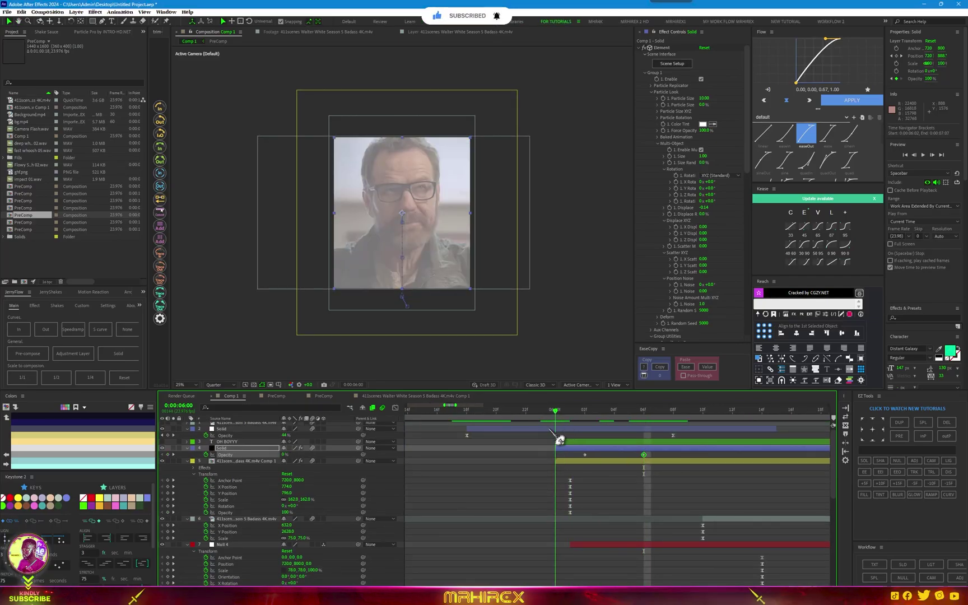
pyautogui.moveTo(558, 434); pyautogui.dragTo(556, 437)
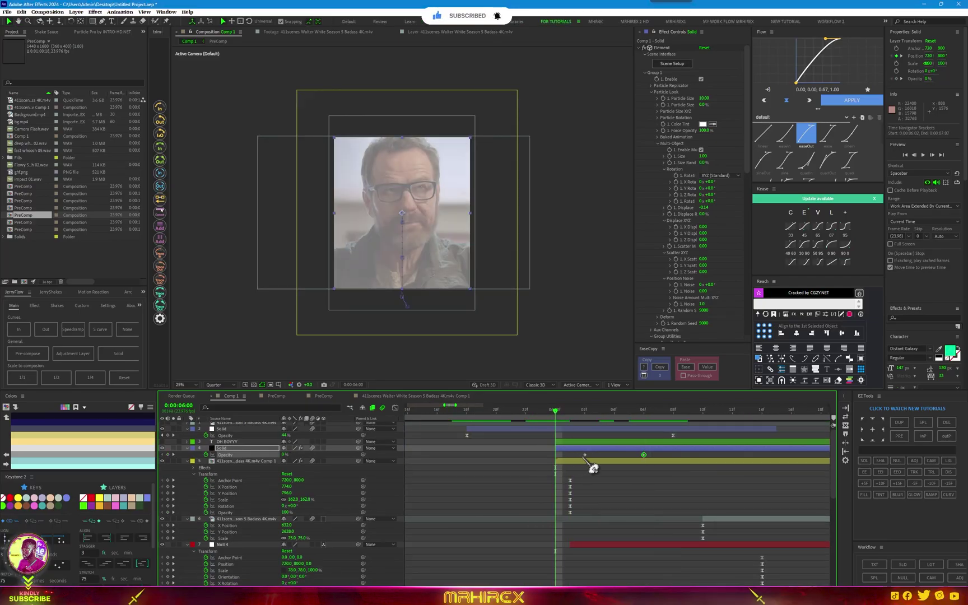